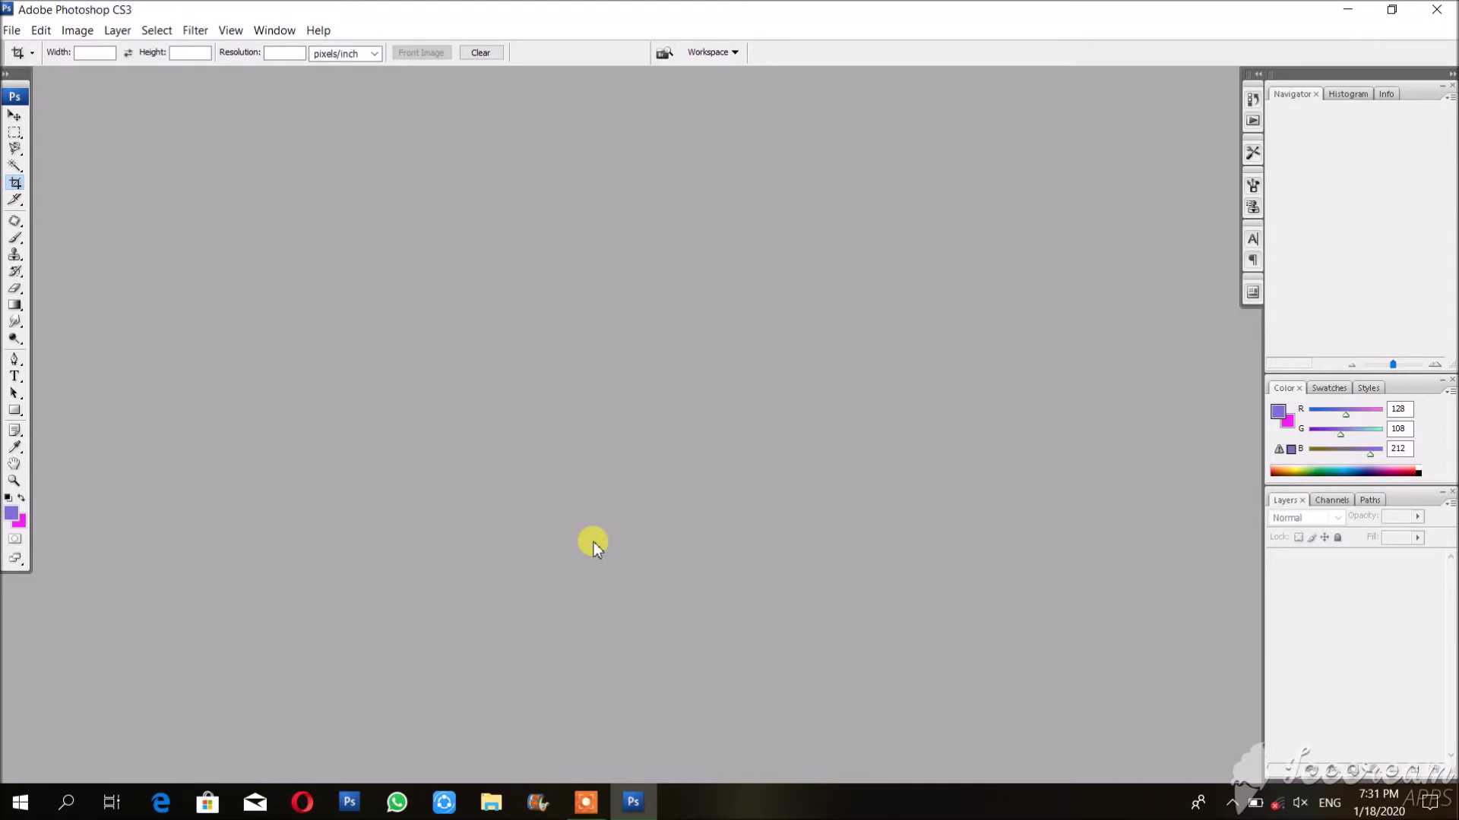
Step: Open the wall road image from the logos folder on the Desktop
{"action": "left_click", "coordinate": [12, 30]}
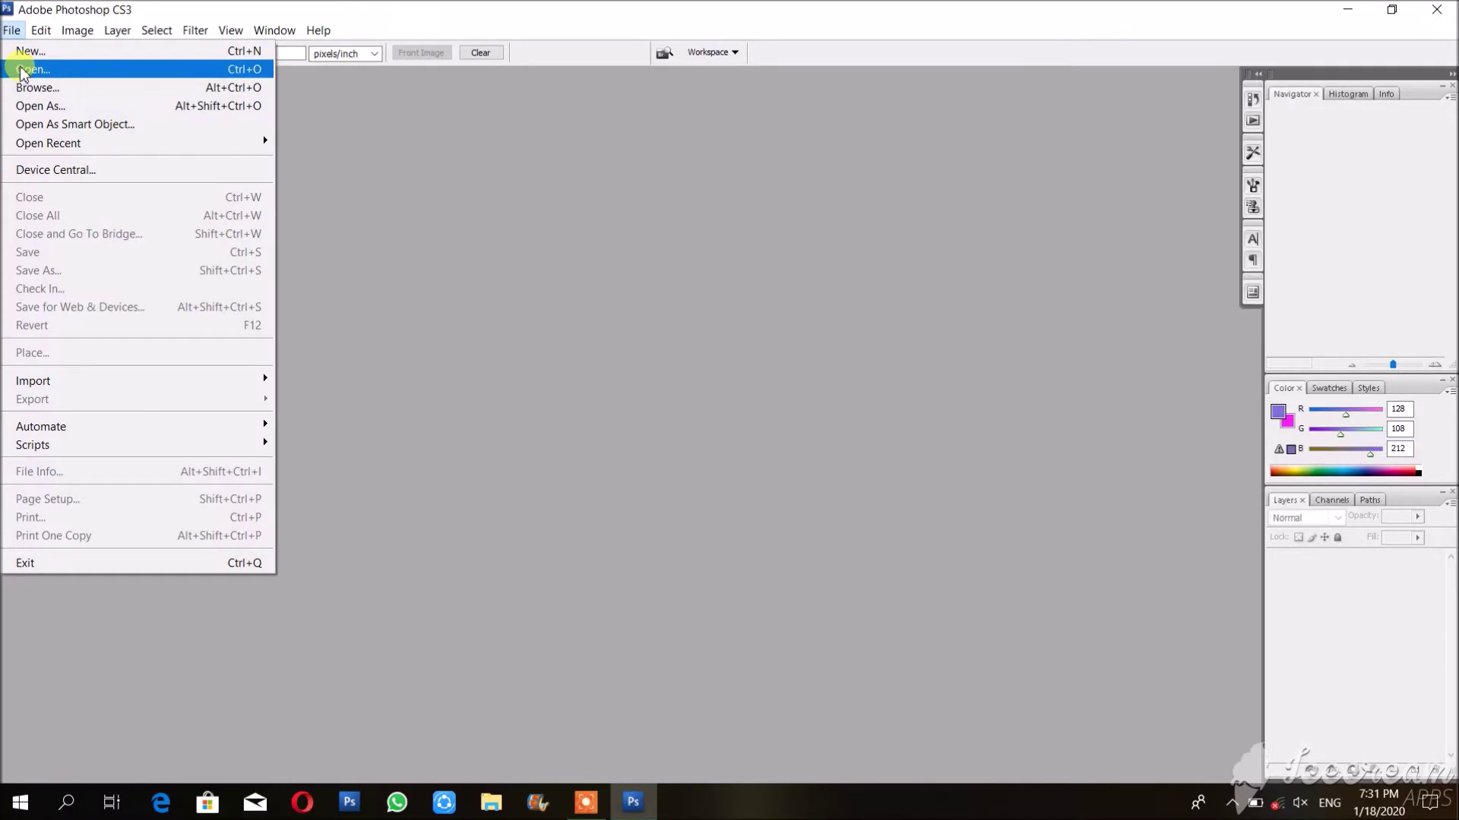
{"action": "left_click", "coordinate": [30, 75]}
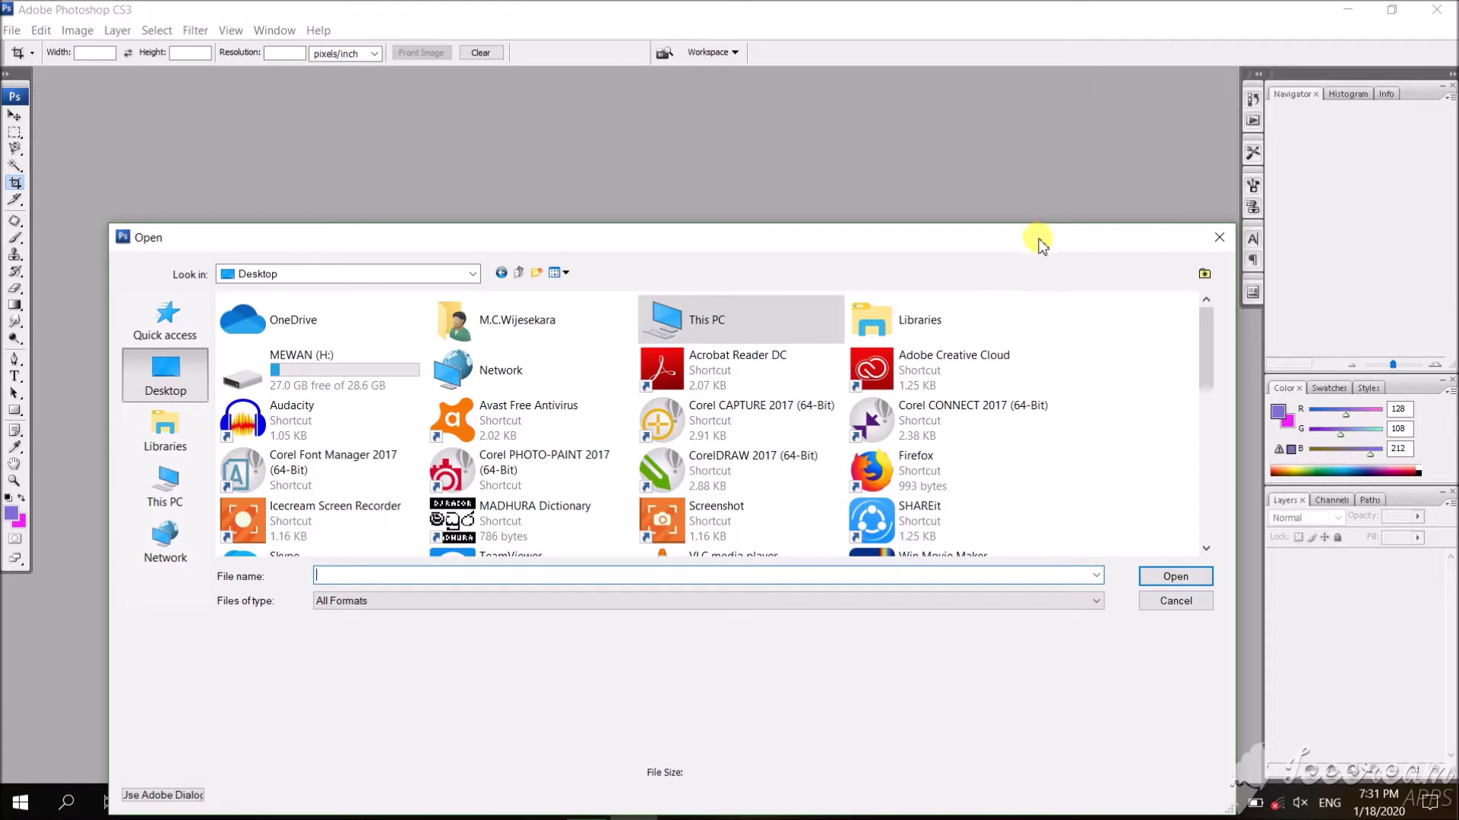
{"action": "left_click_drag", "start_coordinate": [1040, 243], "coordinate": [1029, 73]}
{"action": "left_click_drag", "start_coordinate": [1198, 176], "coordinate": [1197, 268]}
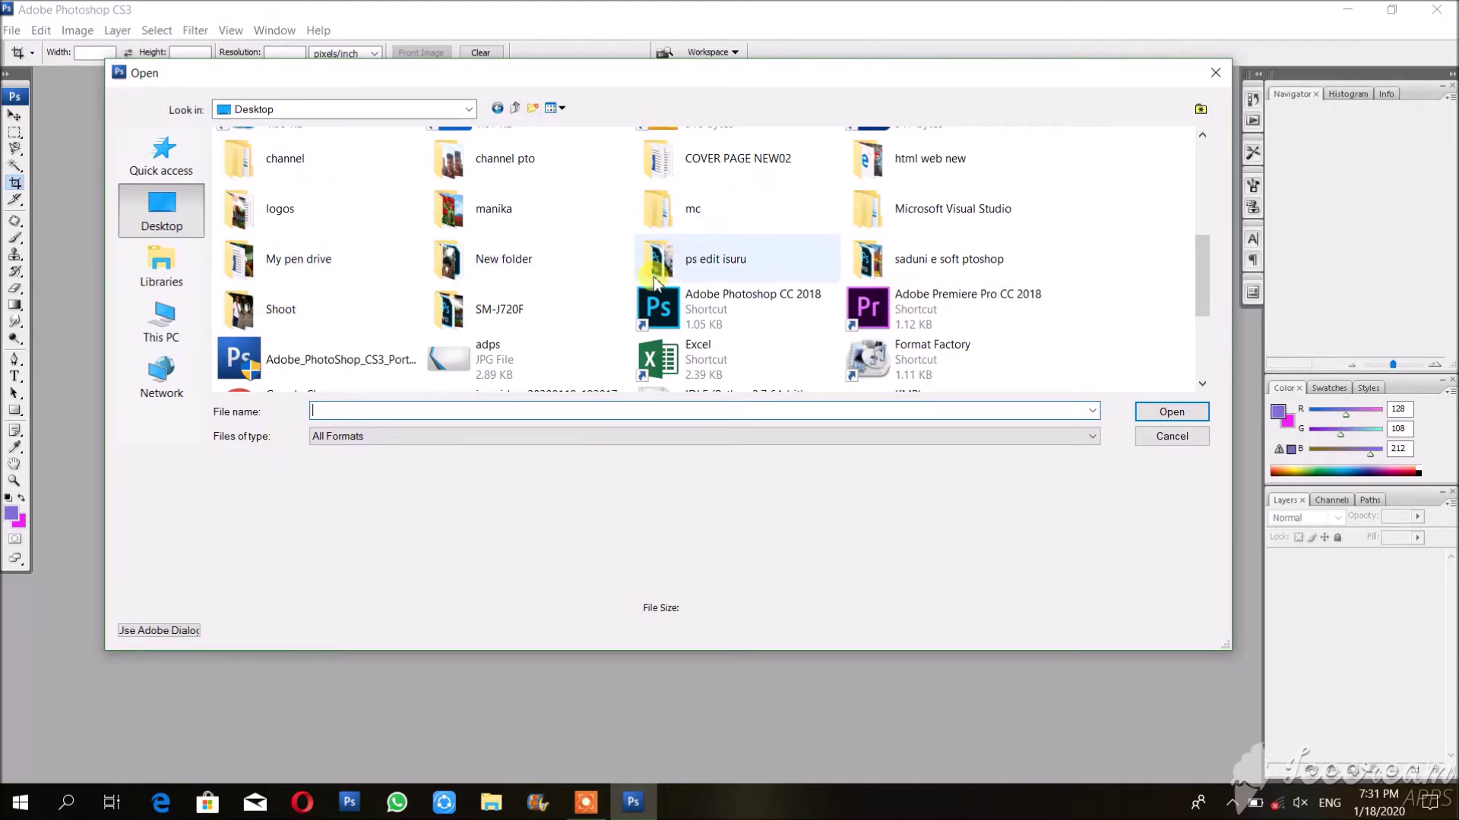
{"action": "double_click", "coordinate": [281, 209]}
{"action": "scroll", "coordinate": [769, 296], "scroll_direction": "down", "scroll_amount": 10}
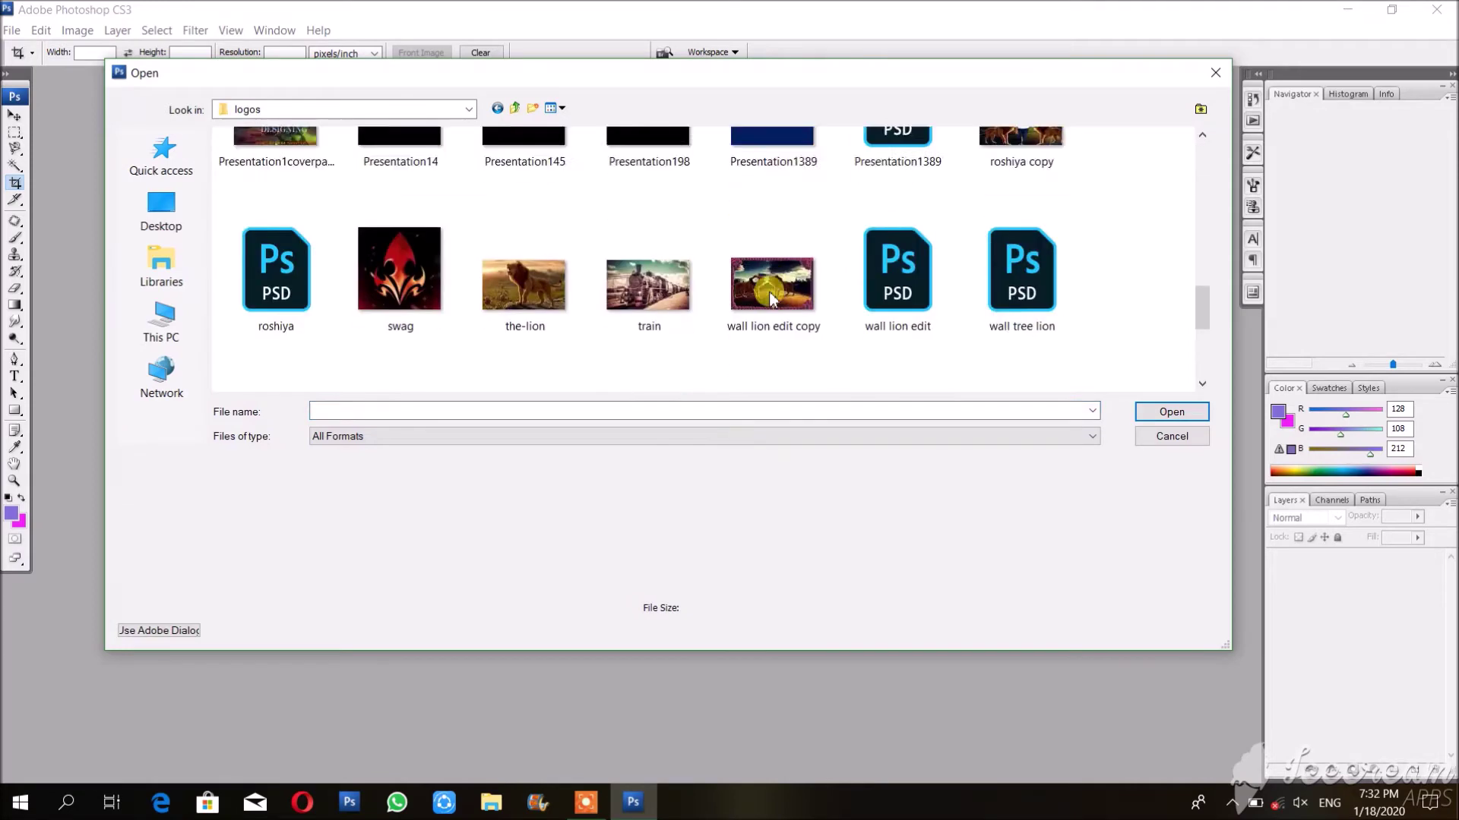
{"action": "scroll", "coordinate": [769, 297], "scroll_direction": "down", "scroll_amount": 1}
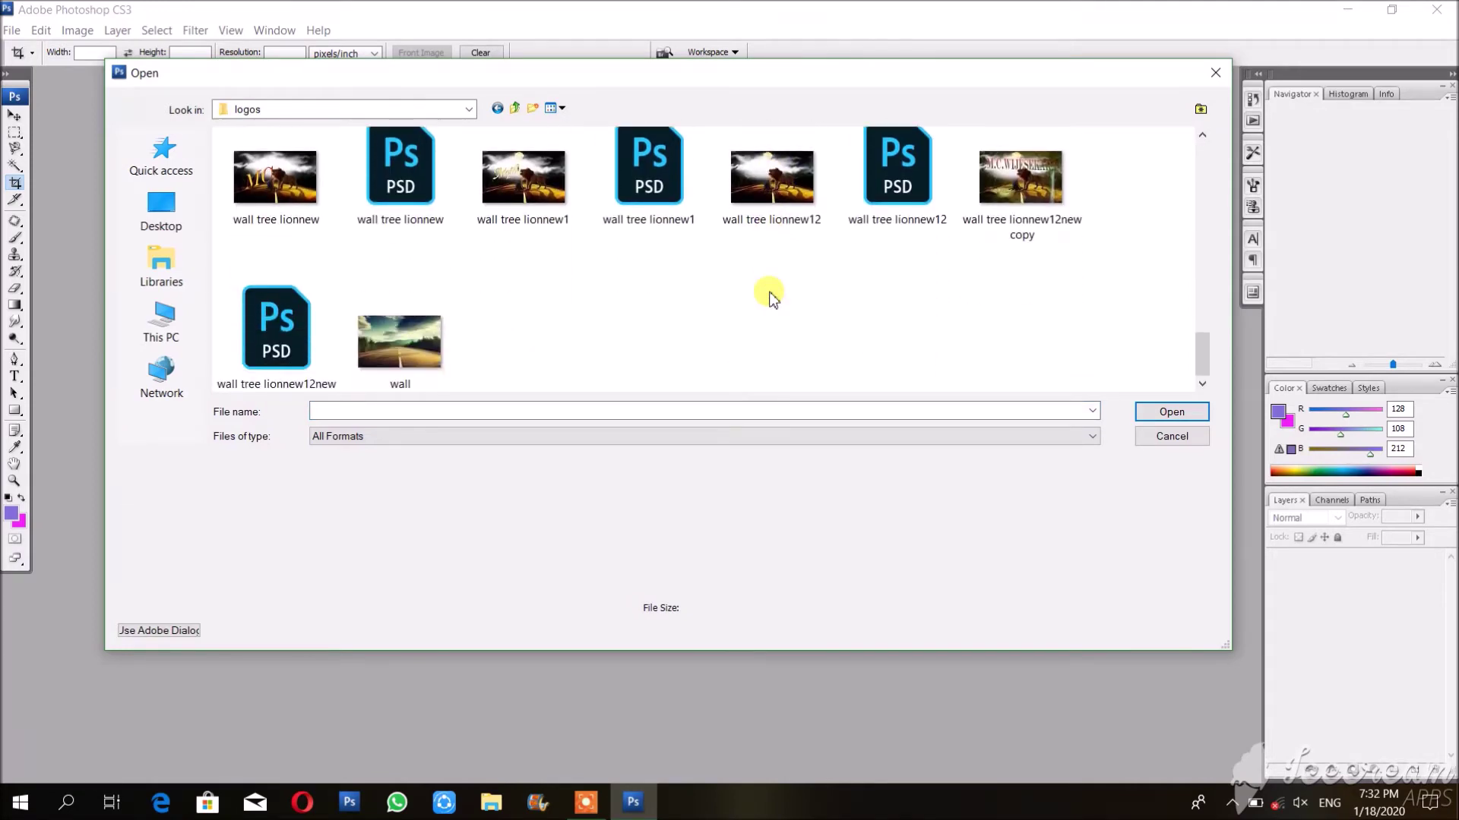
{"action": "left_click", "coordinate": [430, 374]}
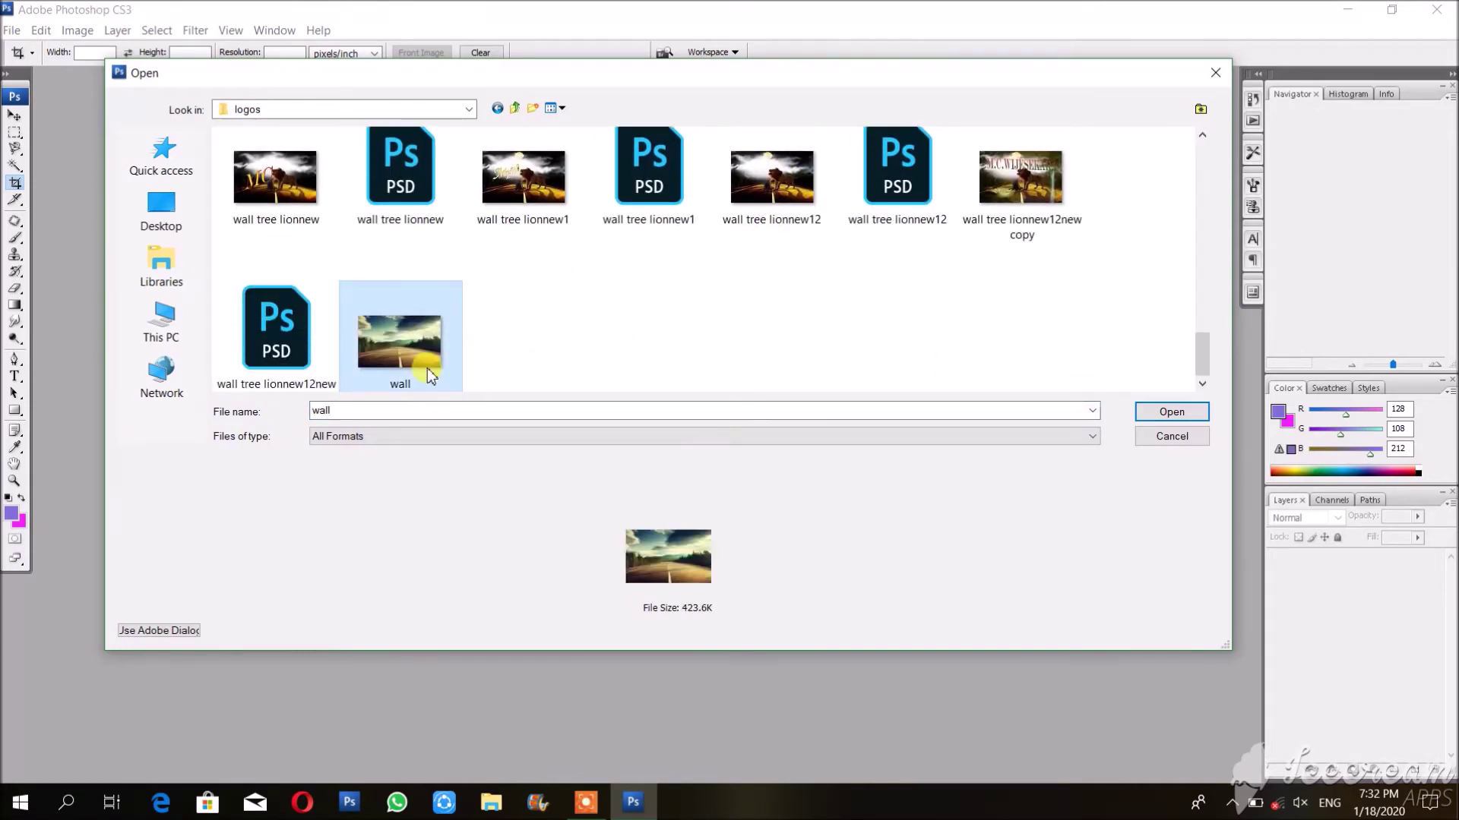
{"action": "double_click", "coordinate": [428, 370]}
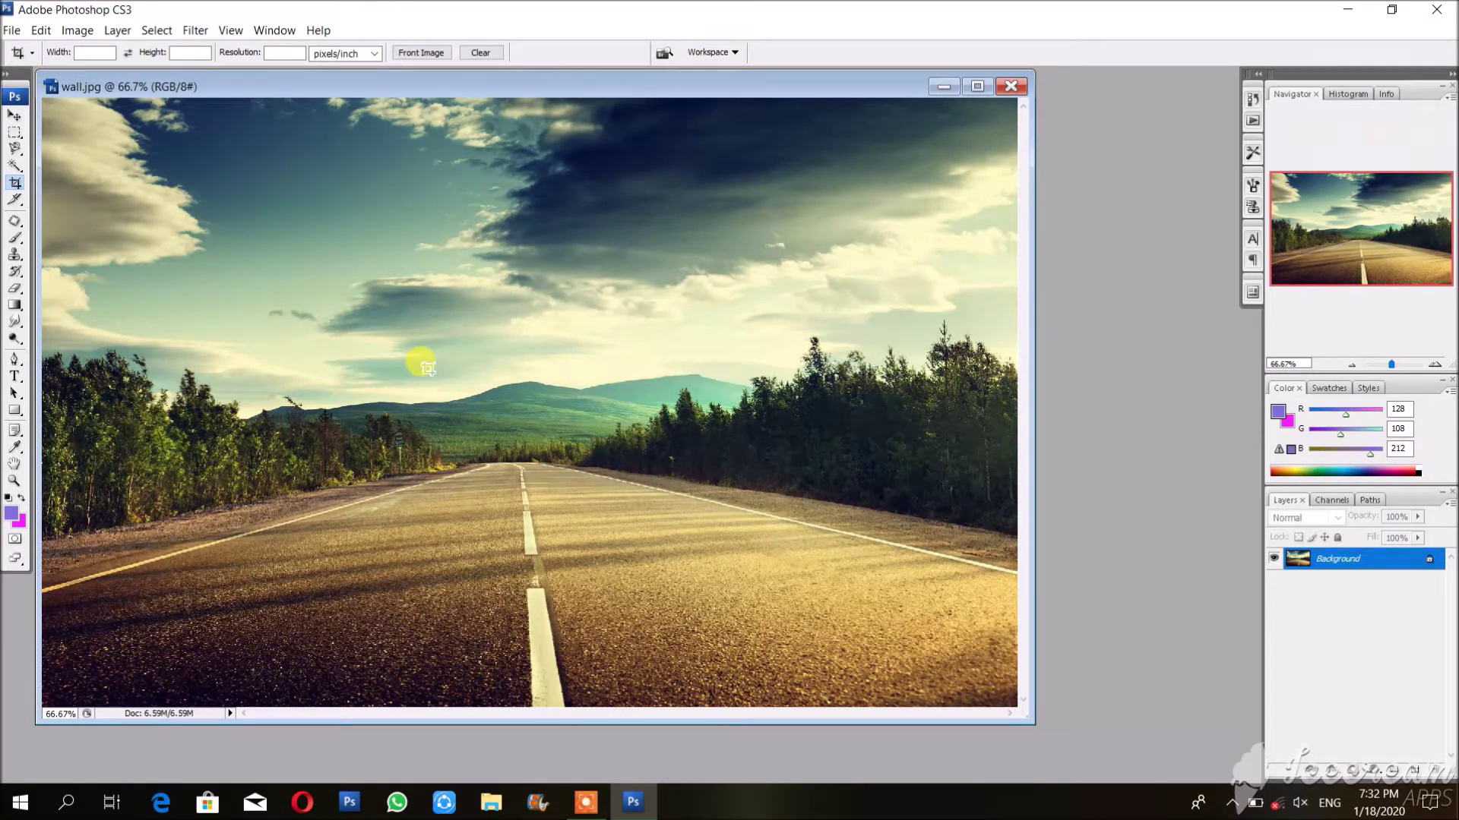
Step: Open the close-up lion face image from the logos folder and move its window partly off the road image
{"action": "left_click", "coordinate": [11, 30]}
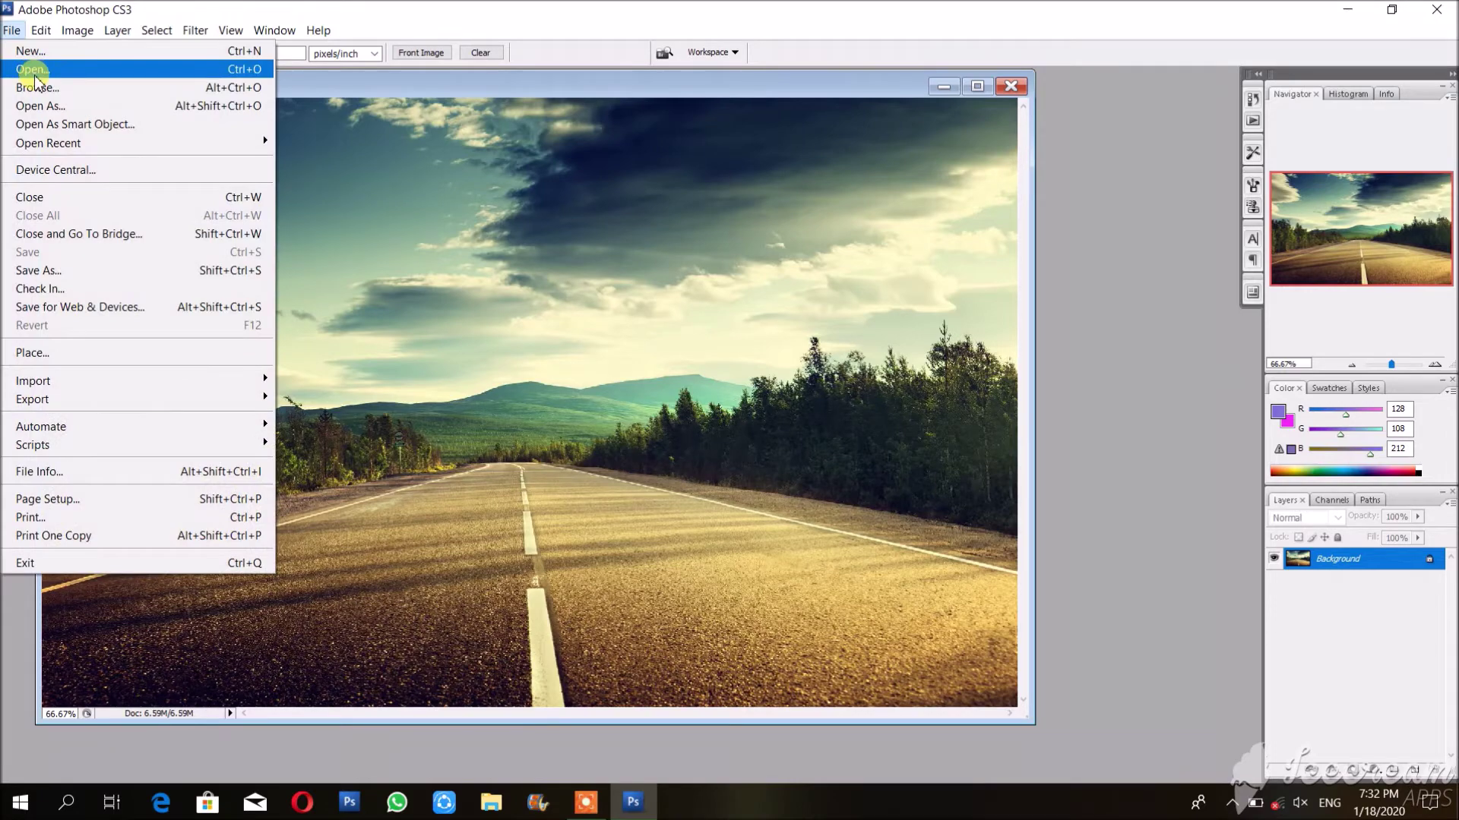
{"action": "left_click", "coordinate": [30, 47]}
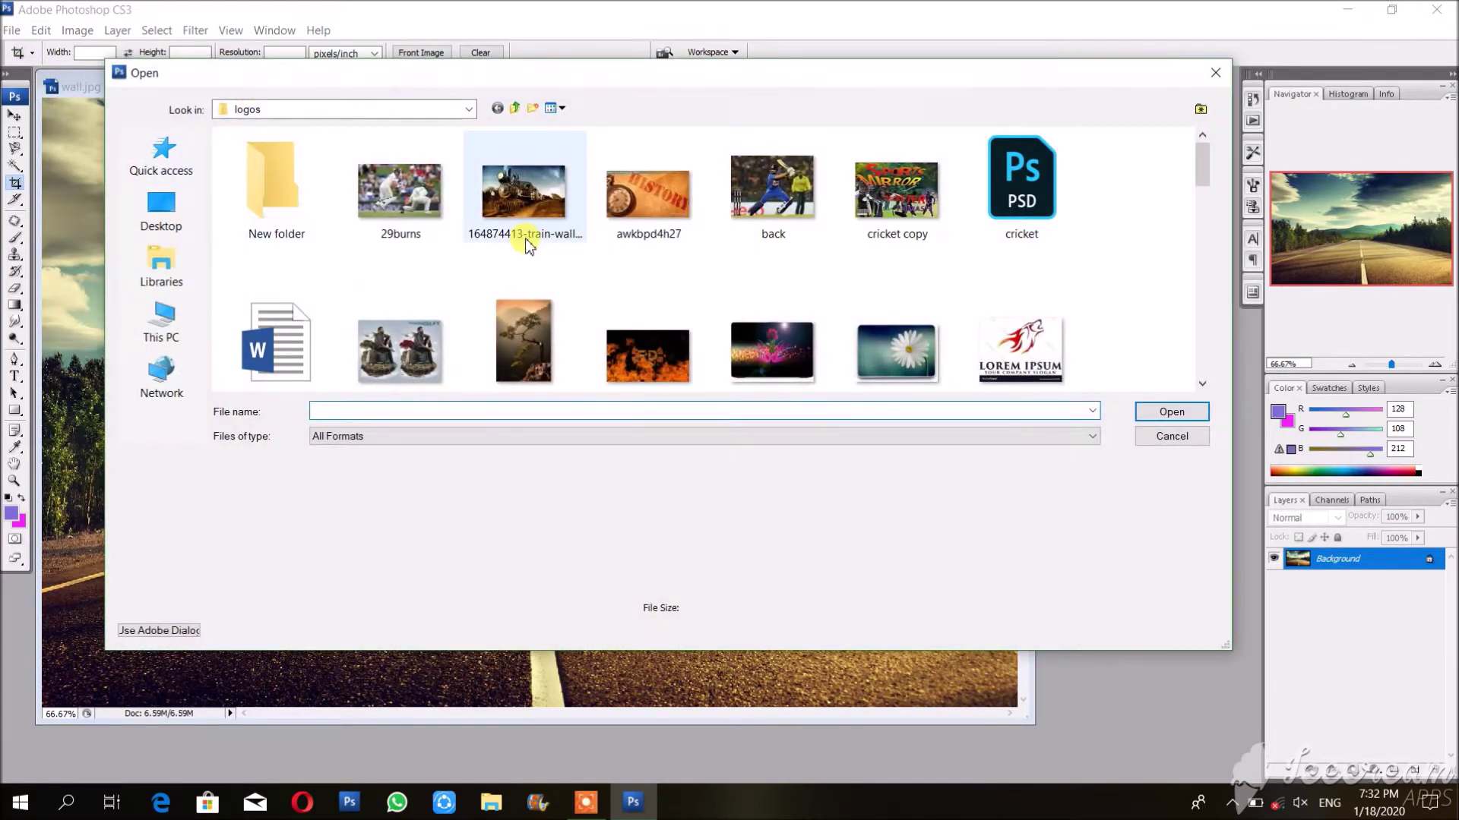
{"action": "scroll", "coordinate": [524, 304], "scroll_direction": "down", "scroll_amount": 2}
{"action": "scroll", "coordinate": [525, 242], "scroll_direction": "down", "scroll_amount": 6}
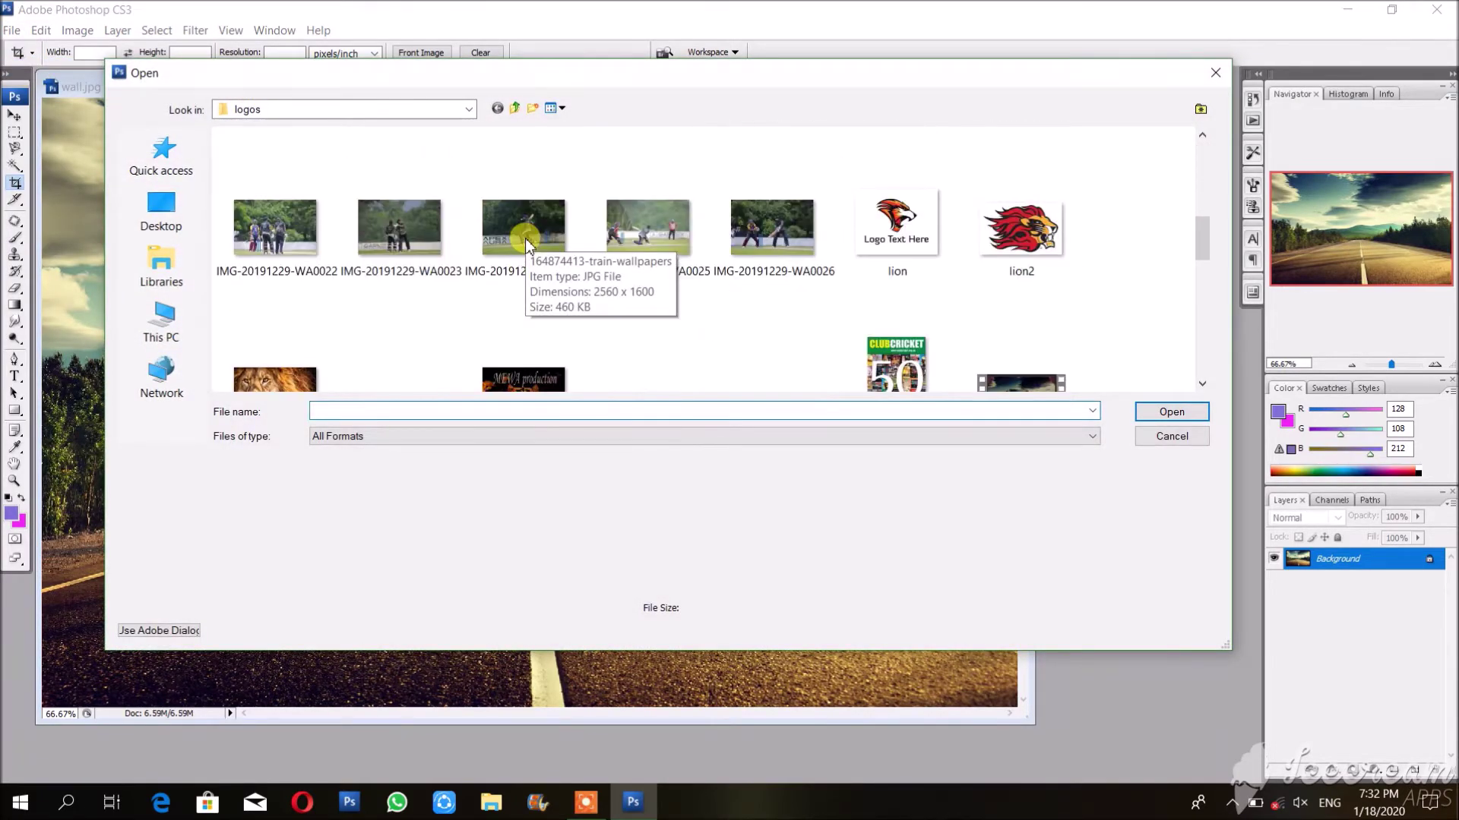
{"action": "left_click", "coordinate": [321, 278]}
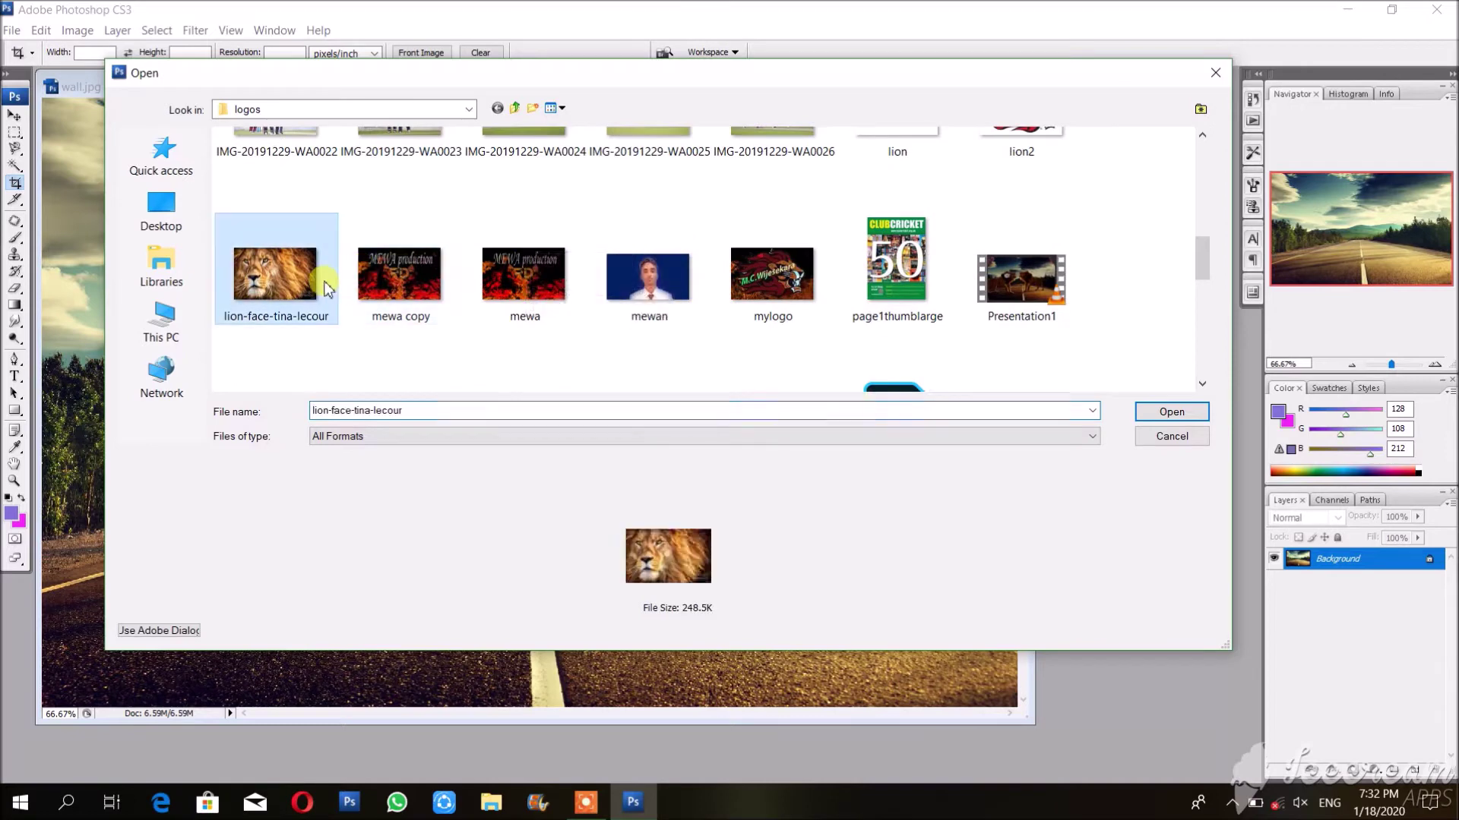
{"action": "double_click", "coordinate": [507, 322]}
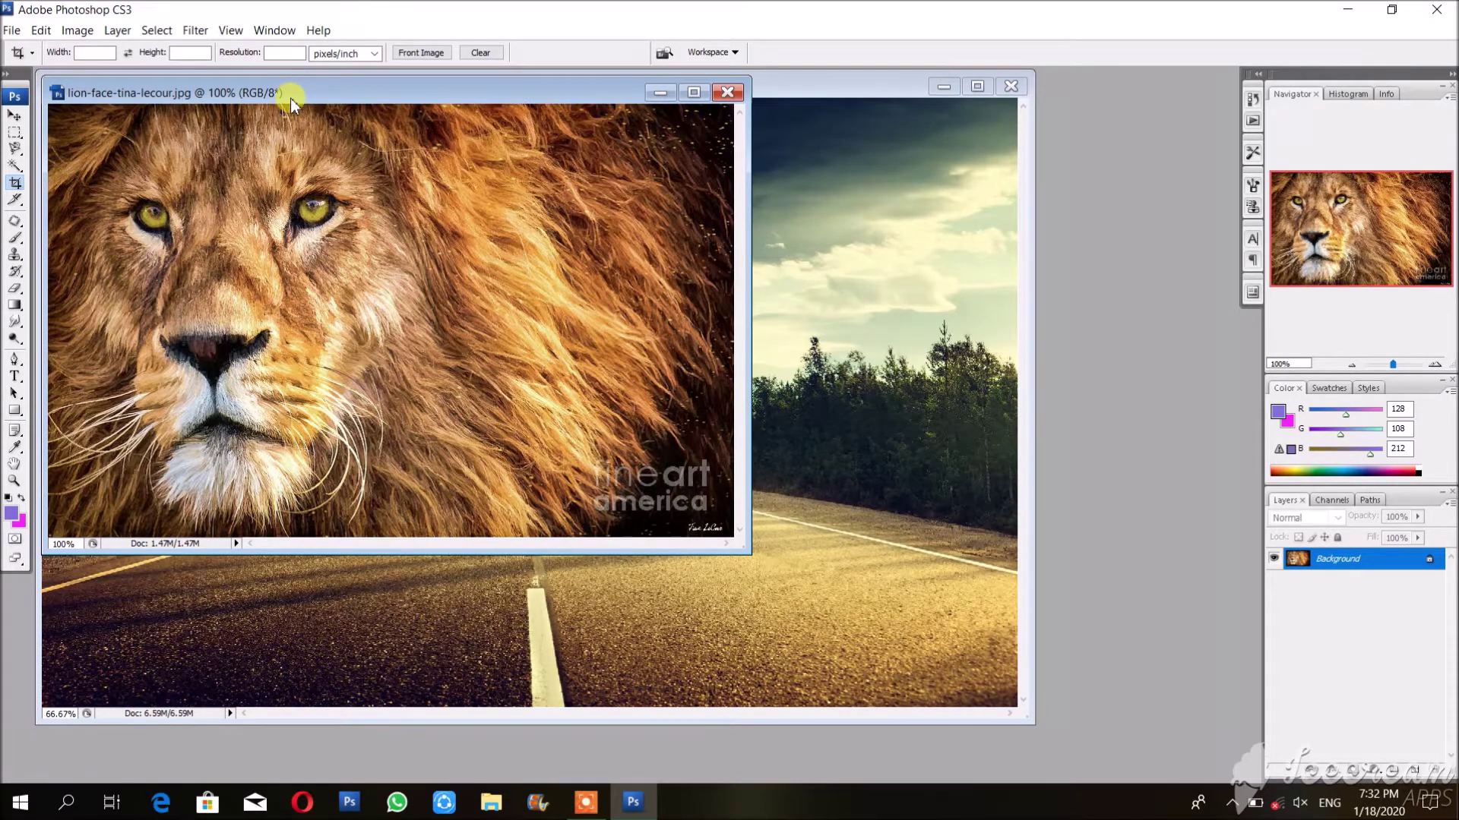
{"action": "left_click_drag", "start_coordinate": [290, 98], "coordinate": [795, 244]}
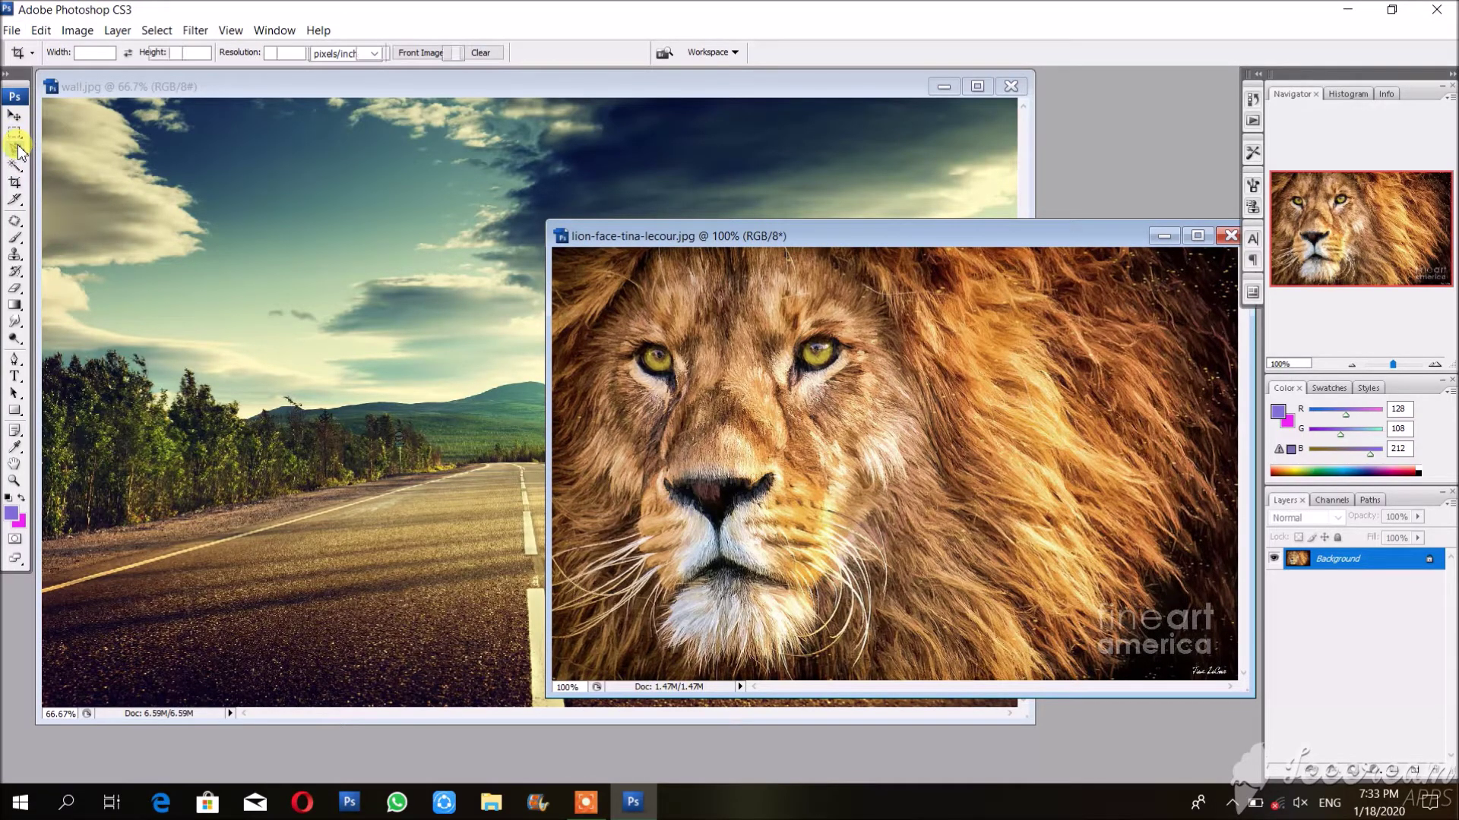
Step: Trace a closed Magnetic Lasso selection around the lion's face, leaving out the outer mane
{"action": "left_click", "coordinate": [18, 151]}
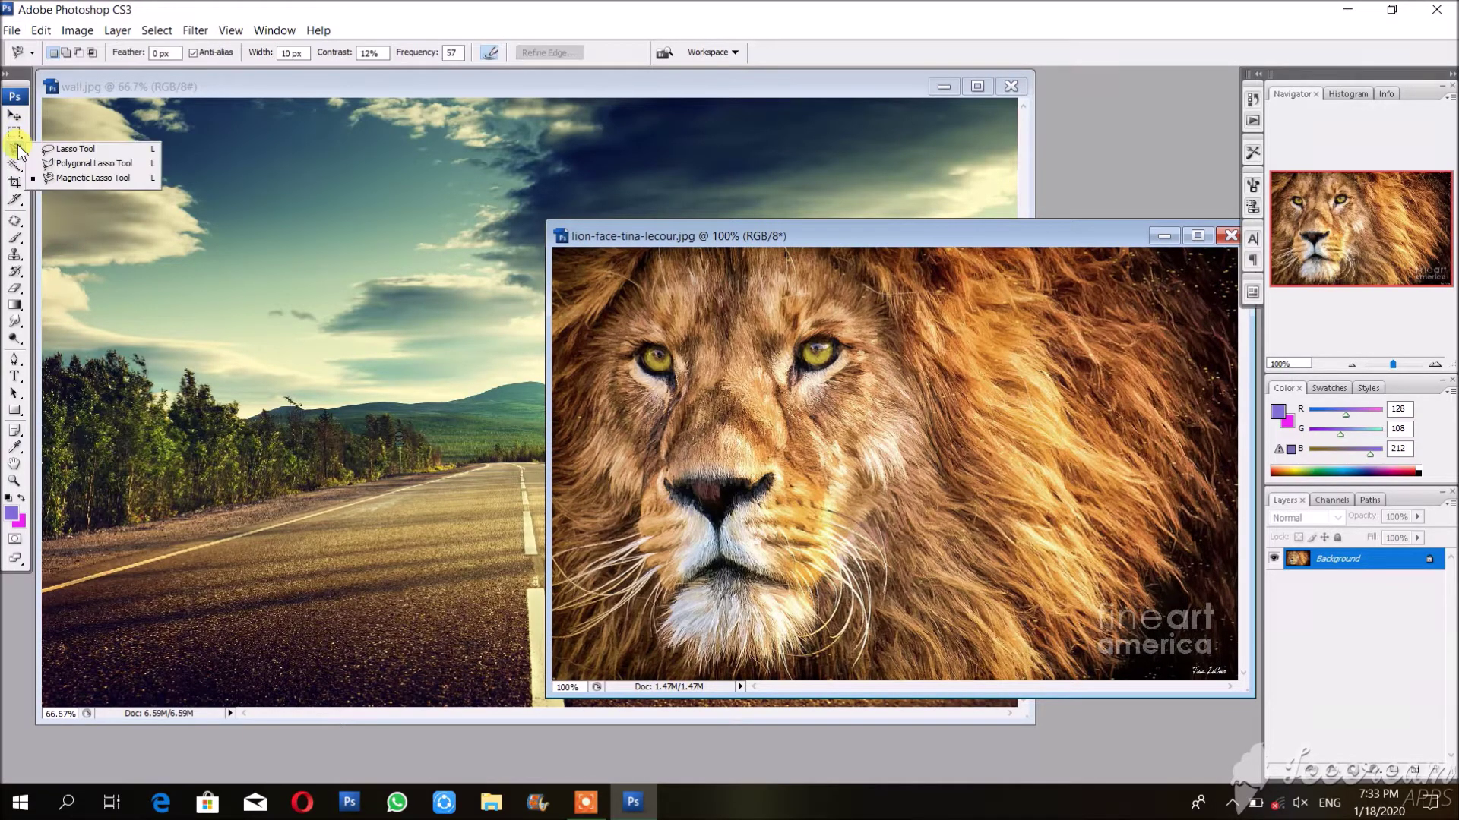
{"action": "left_click", "coordinate": [49, 180]}
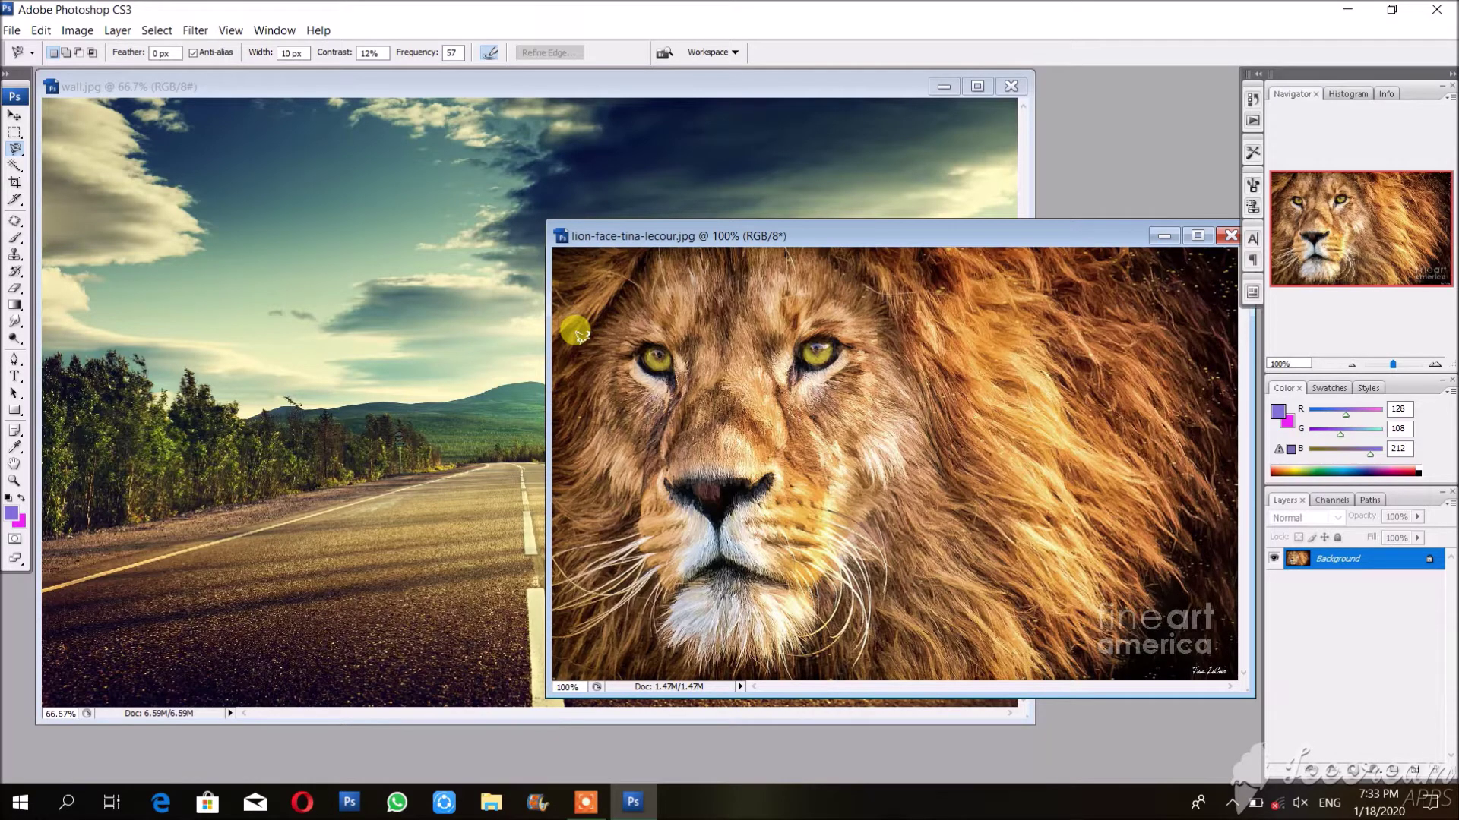
{"action": "left_click_drag", "start_coordinate": [589, 301], "coordinate": [612, 272]}
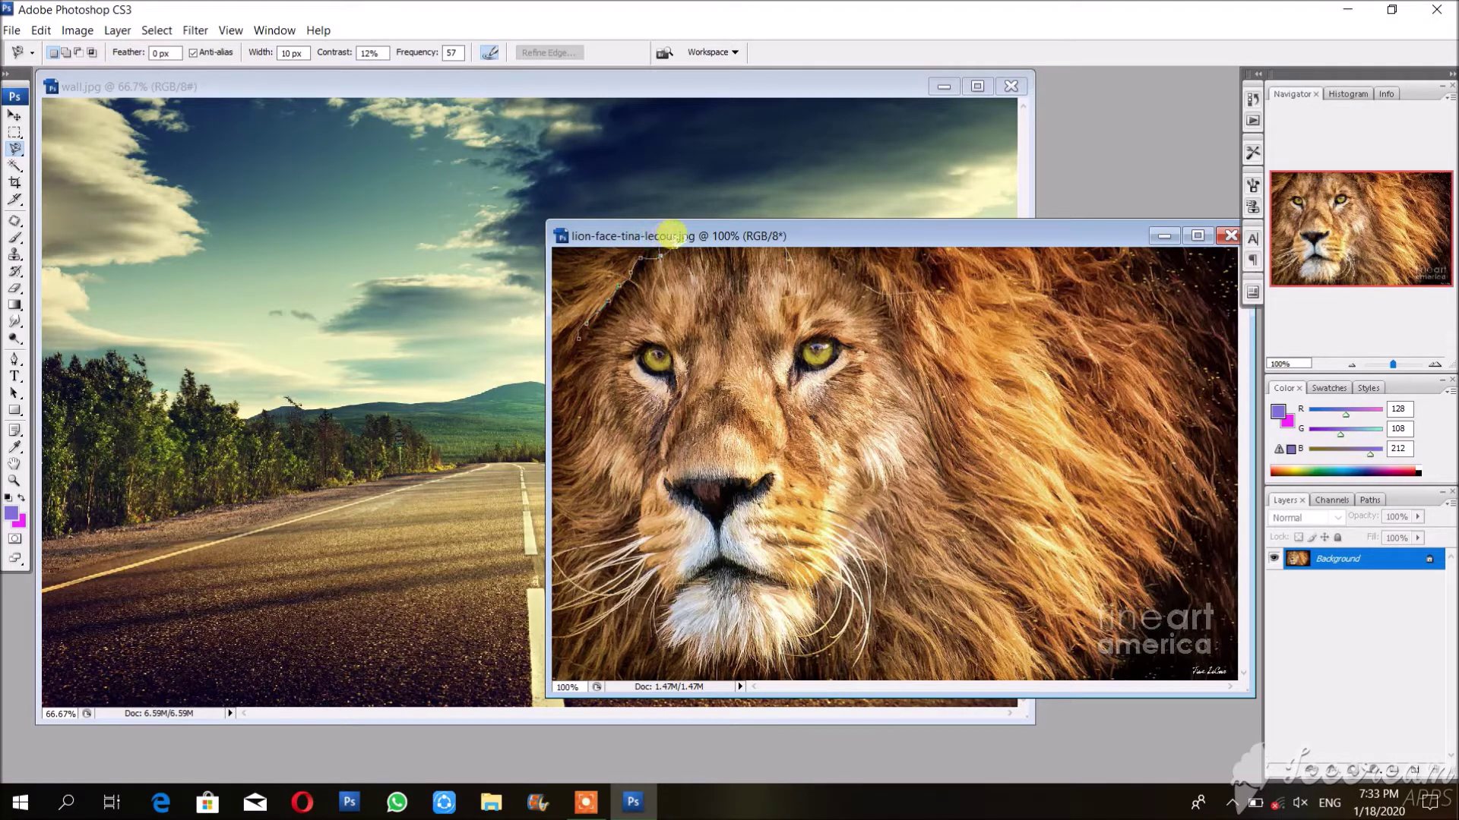
{"action": "mouse_move", "coordinate": [687, 230]}
{"action": "left_mouse_down"}
{"action": "mouse_move", "coordinate": [884, 284]}
{"action": "mouse_move", "coordinate": [945, 416]}
{"action": "mouse_move", "coordinate": [944, 476]}
{"action": "mouse_move", "coordinate": [889, 560]}
{"action": "mouse_move", "coordinate": [883, 615]}
{"action": "mouse_move", "coordinate": [850, 676]}
{"action": "mouse_move", "coordinate": [698, 696]}
{"action": "mouse_move", "coordinate": [643, 668]}
{"action": "mouse_move", "coordinate": [583, 603]}
{"action": "mouse_move", "coordinate": [552, 466]}
{"action": "mouse_move", "coordinate": [574, 329]}
{"action": "left_mouse_up"}
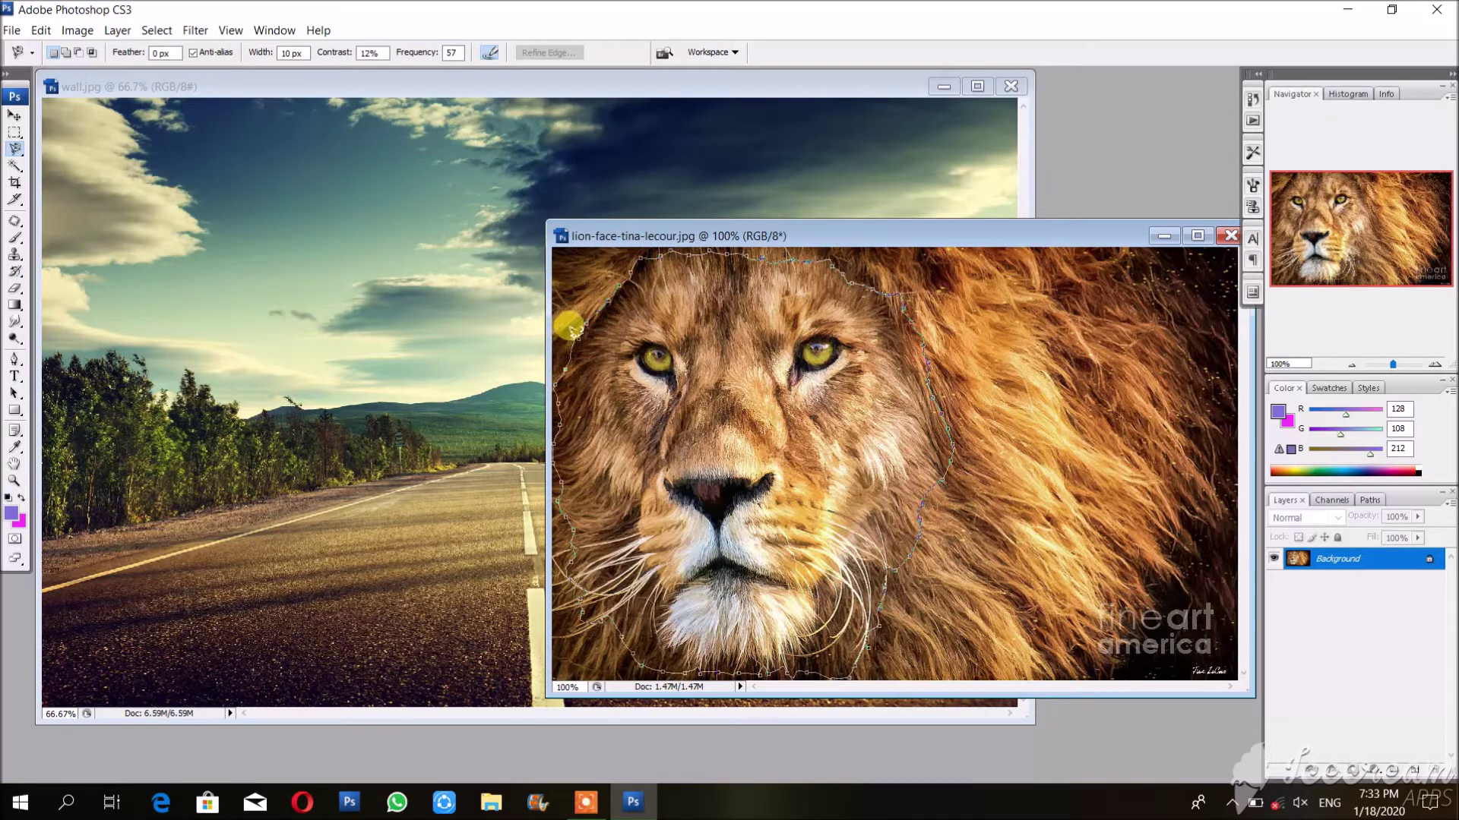
{"action": "left_click", "coordinate": [578, 337]}
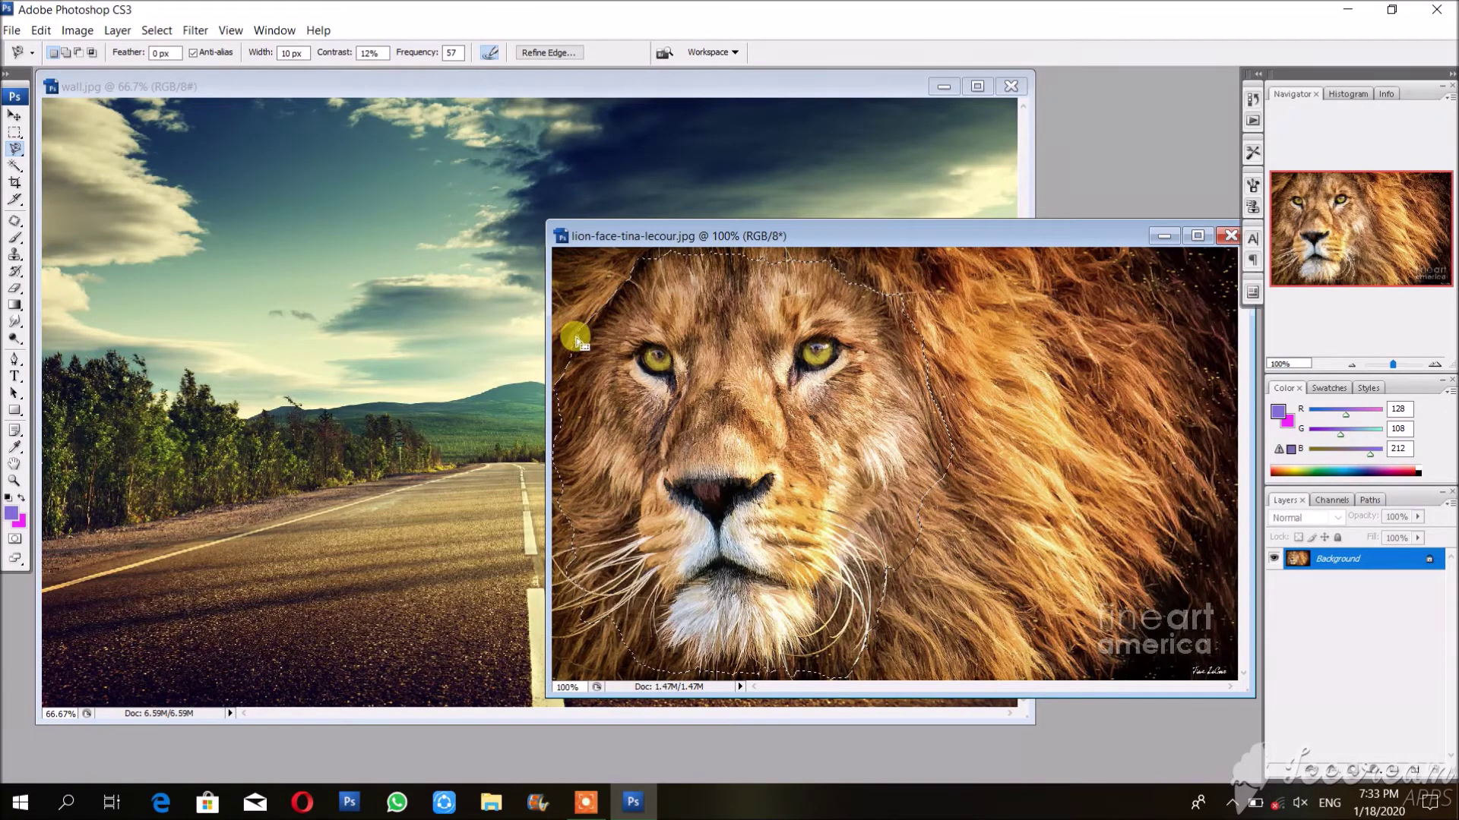
Step: Move the selected lion face onto the road in wall.jpg and distort its corners to about 158% width and 82% height
{"action": "left_click", "coordinate": [14, 115]}
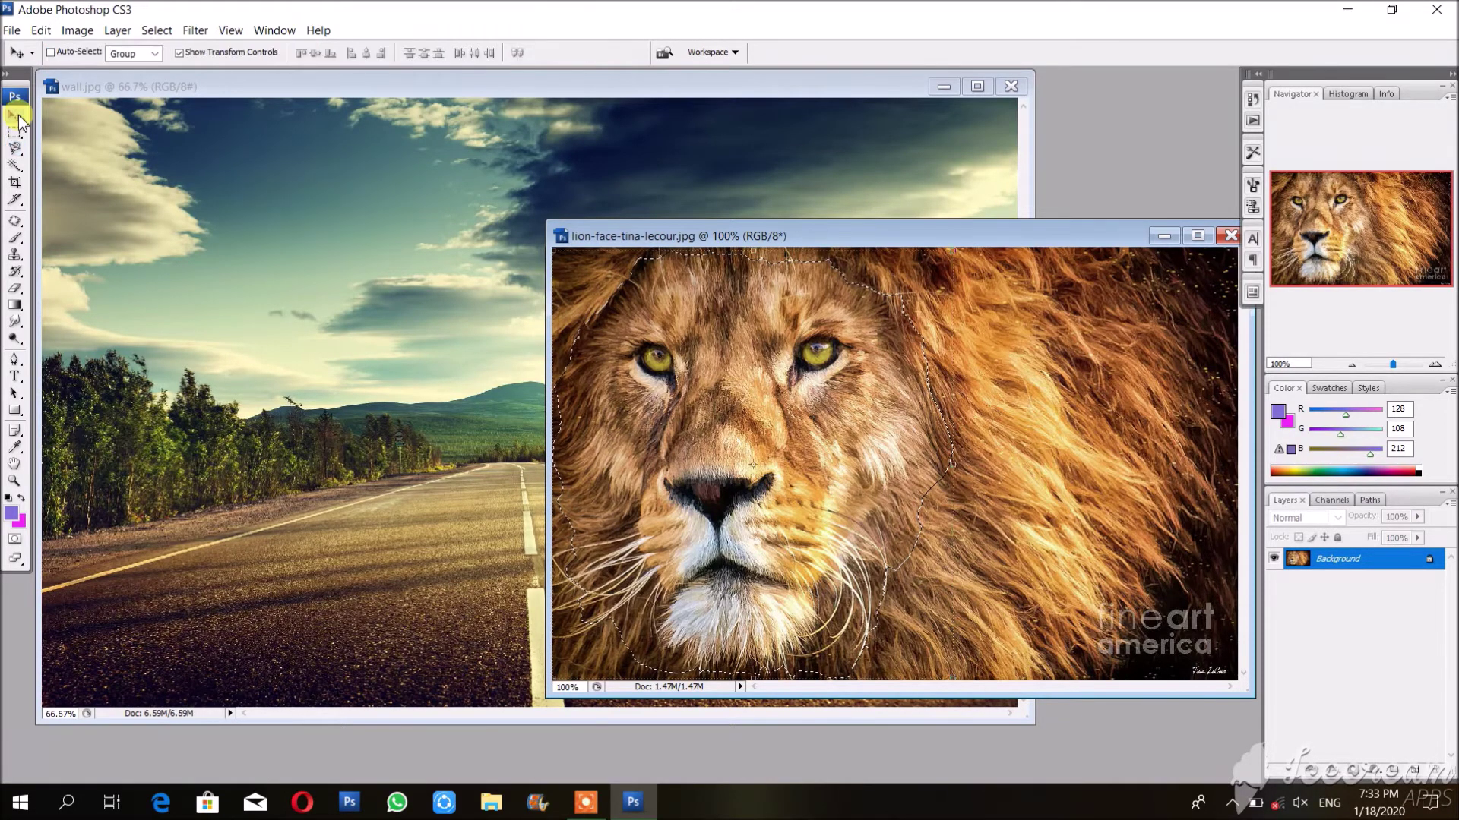
{"action": "left_click_drag", "start_coordinate": [638, 358], "coordinate": [661, 489]}
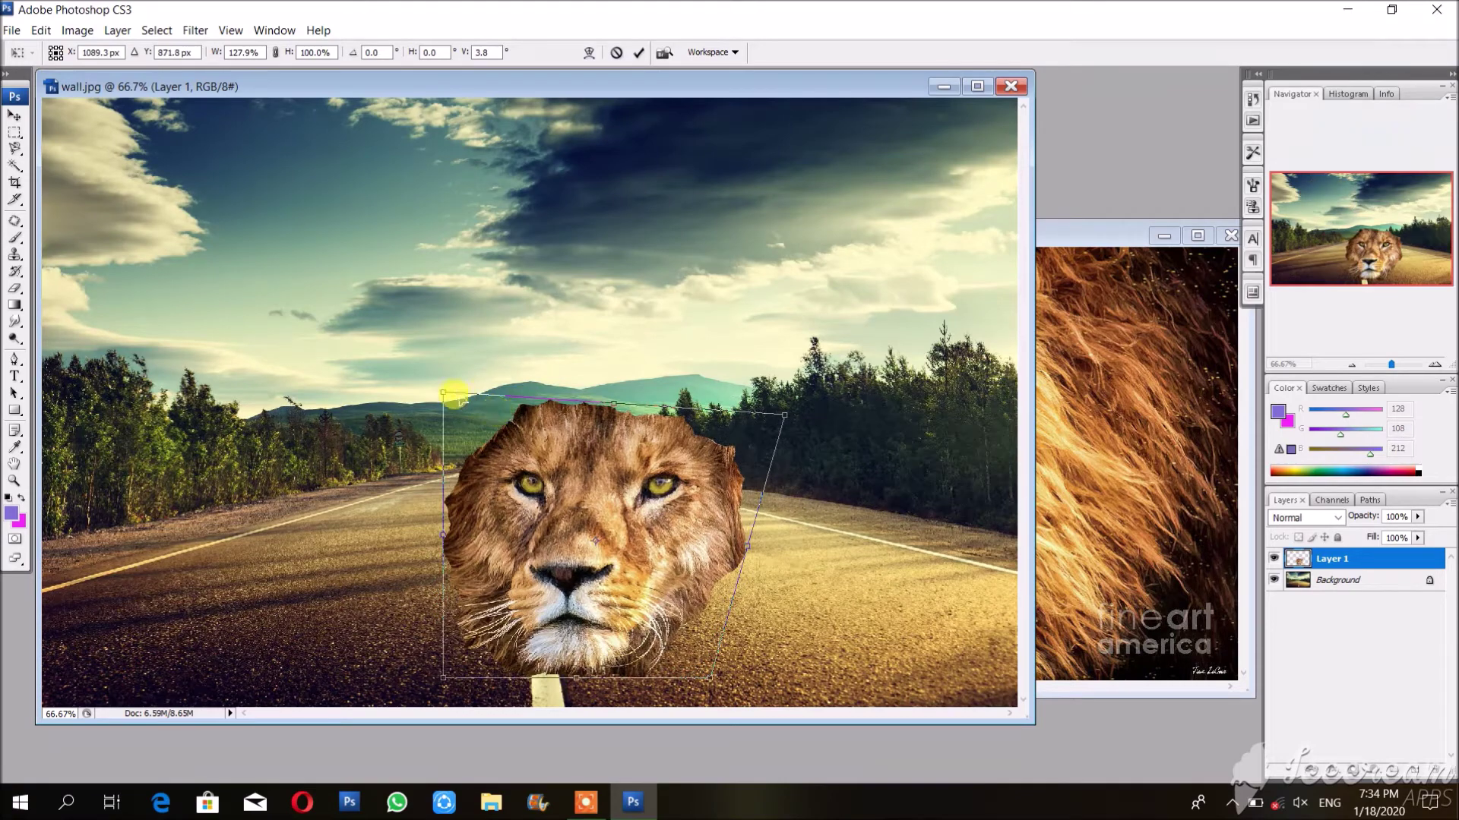
{"action": "left_click_drag", "start_coordinate": [443, 394], "coordinate": [353, 493]}
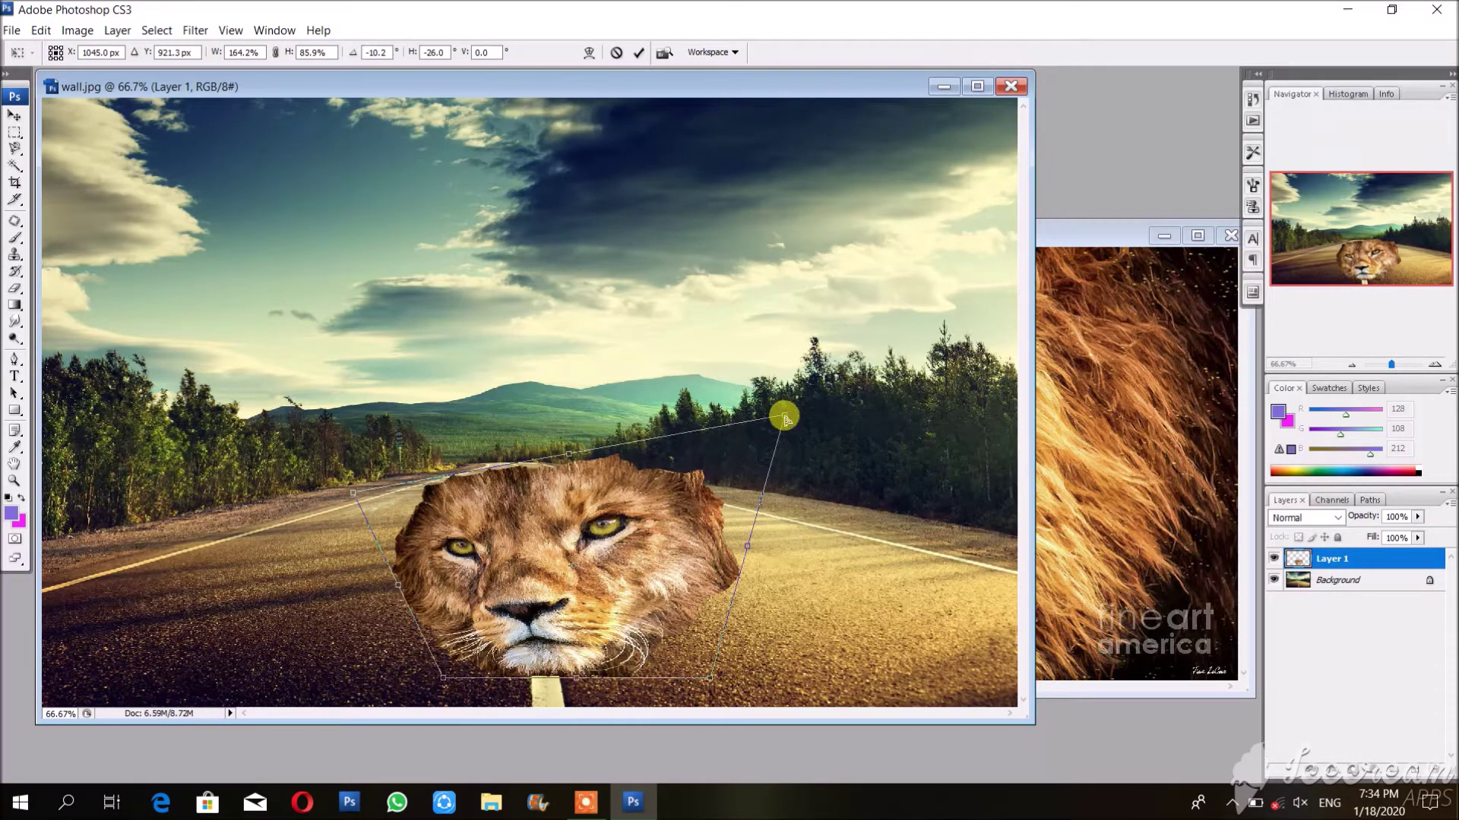
{"action": "left_click_drag", "start_coordinate": [784, 416], "coordinate": [709, 455]}
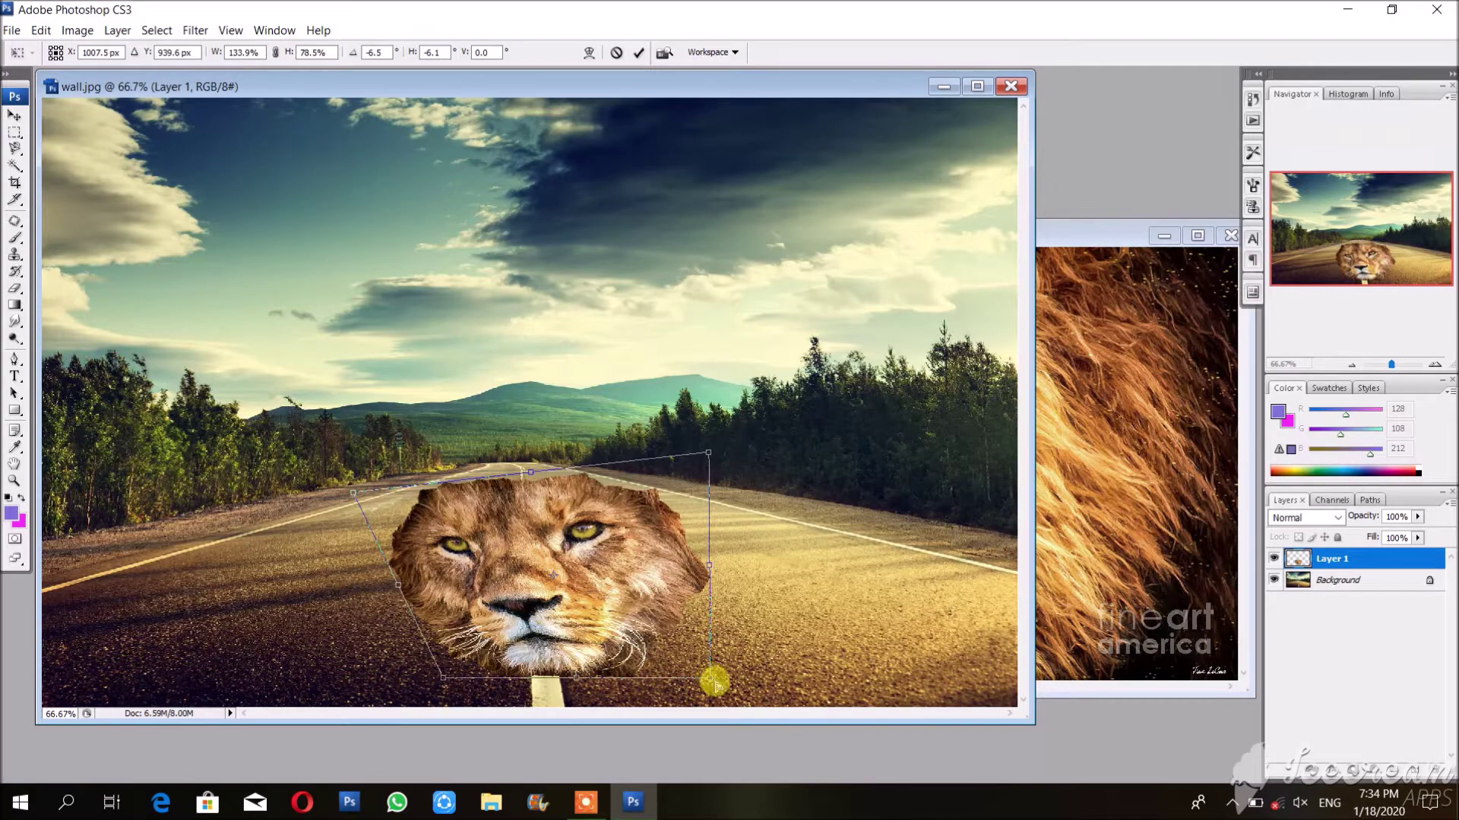
{"action": "left_click_drag", "start_coordinate": [709, 678], "coordinate": [782, 711]}
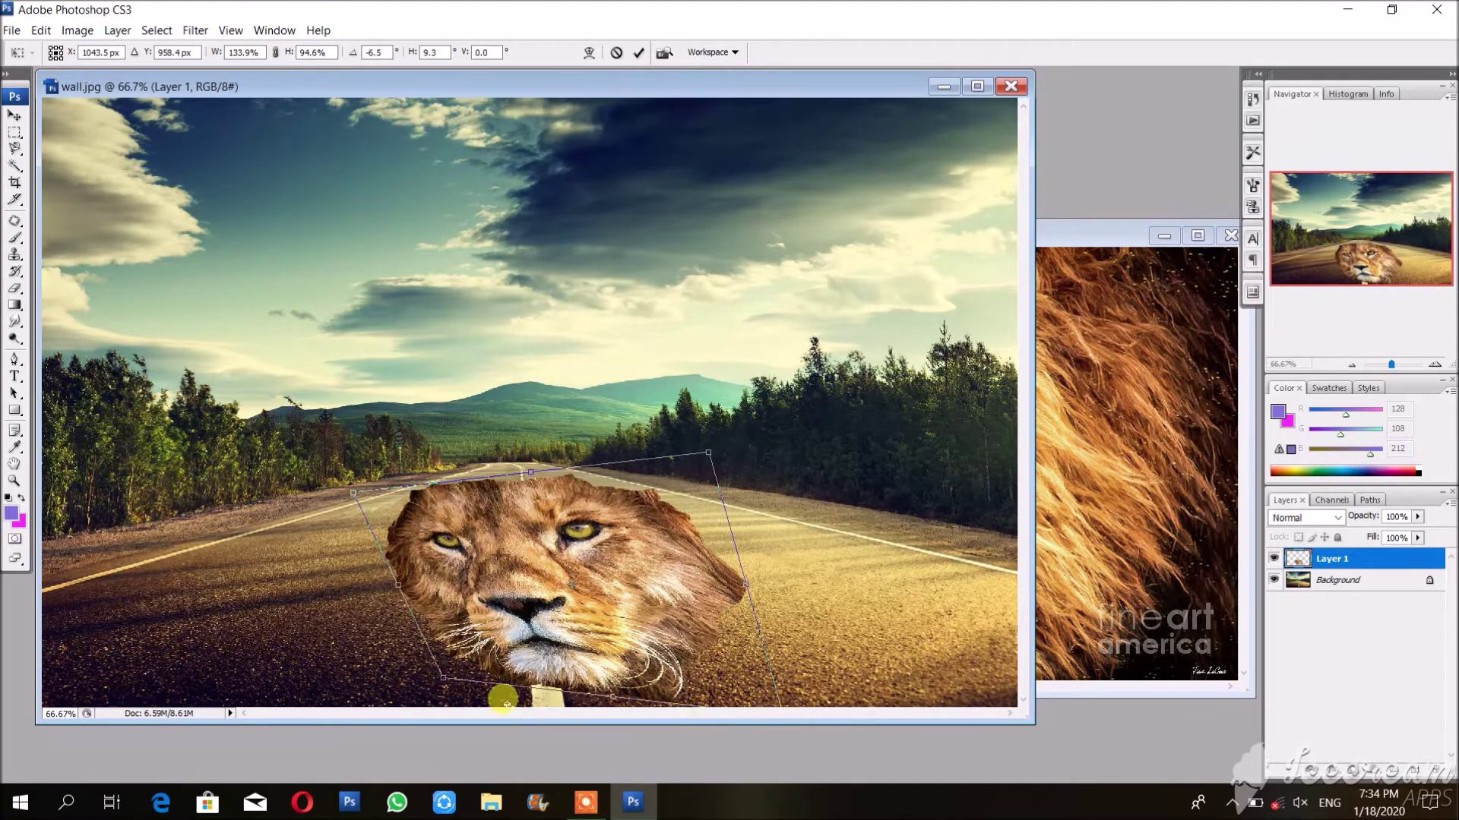
{"action": "left_click_drag", "start_coordinate": [443, 677], "coordinate": [440, 654]}
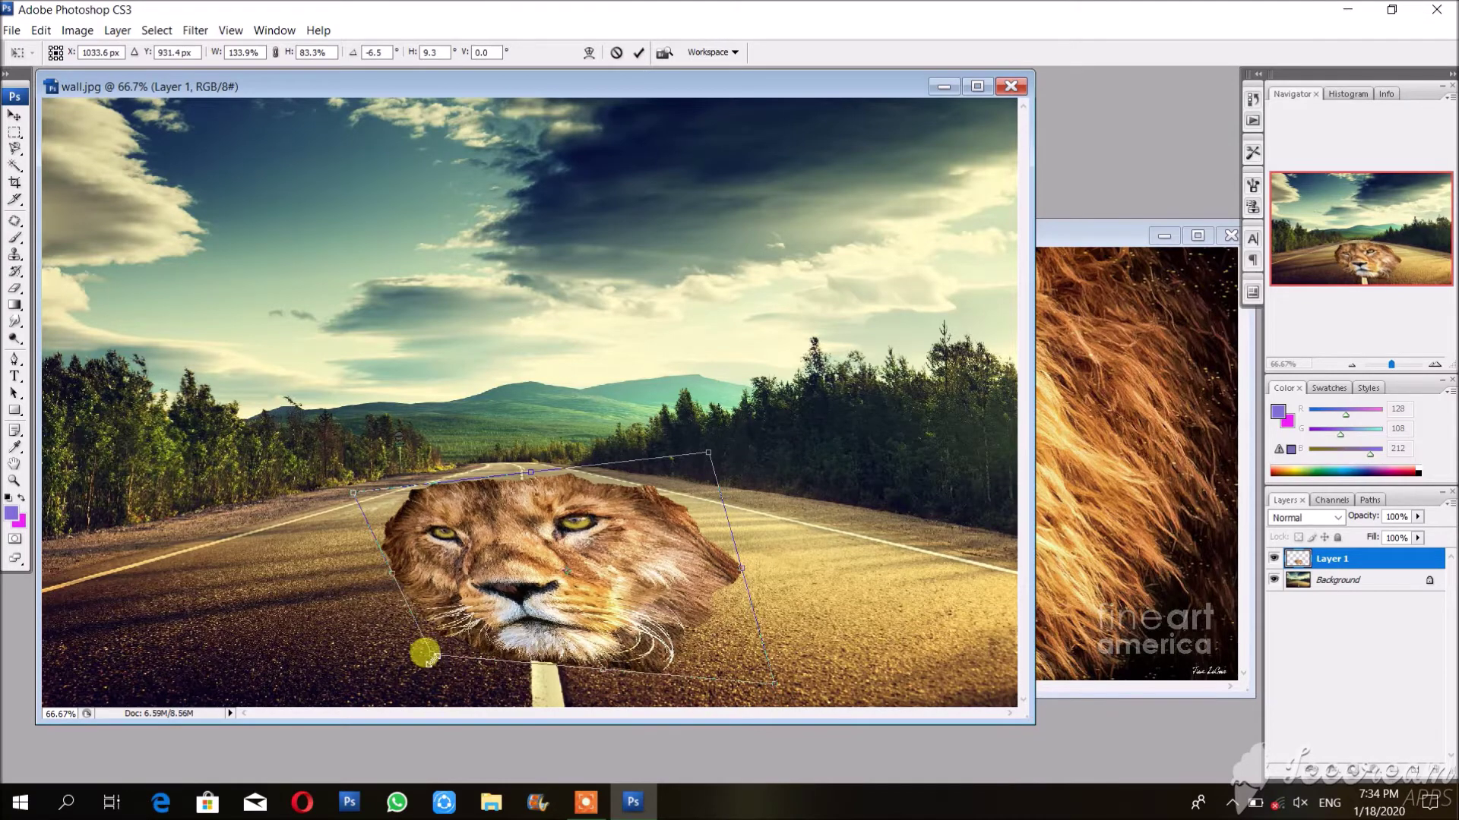
{"action": "left_click_drag", "start_coordinate": [429, 655], "coordinate": [354, 705]}
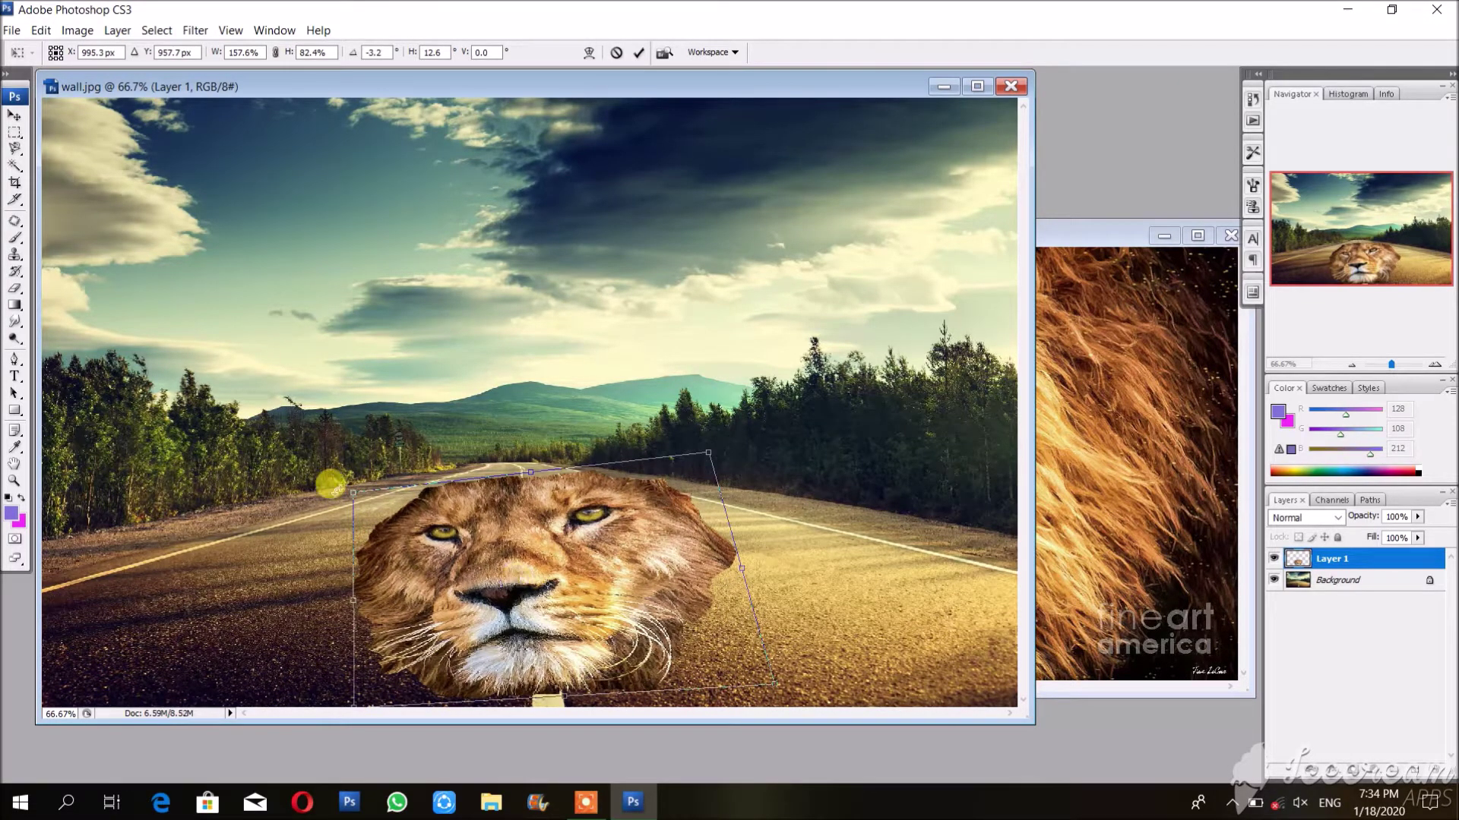
{"action": "left_click_drag", "start_coordinate": [329, 491], "coordinate": [329, 469]}
{"action": "mouse_move", "coordinate": [511, 547]}
{"action": "left_mouse_down"}
{"action": "mouse_move", "coordinate": [482, 547]}
{"action": "mouse_move", "coordinate": [496, 556]}
{"action": "left_mouse_up"}
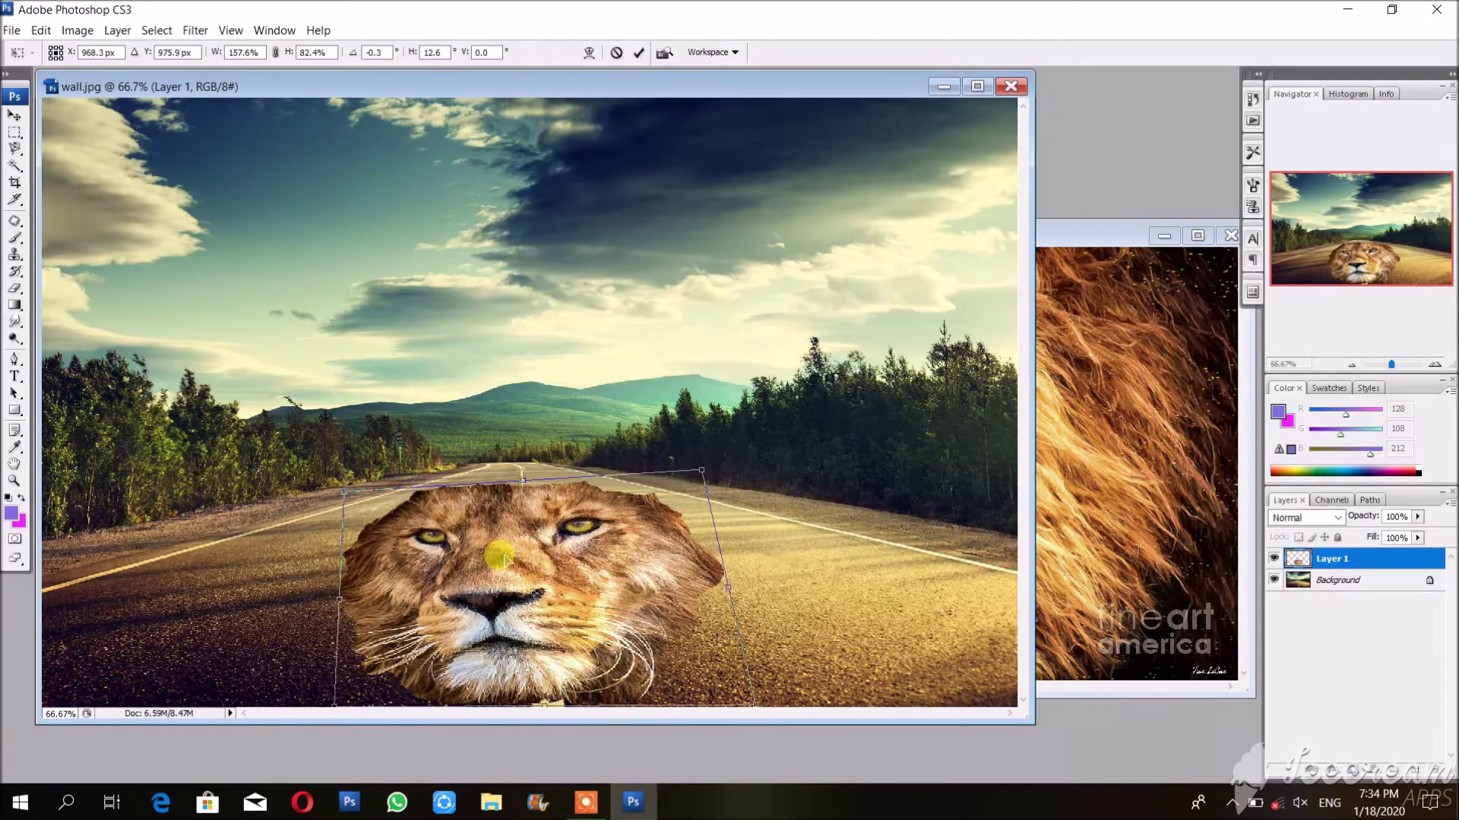
Step: Flatten the lion face's top, widen its base to about 193% width and 78% height, recentre it on the road and apply the transform
{"action": "left_click_drag", "start_coordinate": [703, 472], "coordinate": [687, 483]}
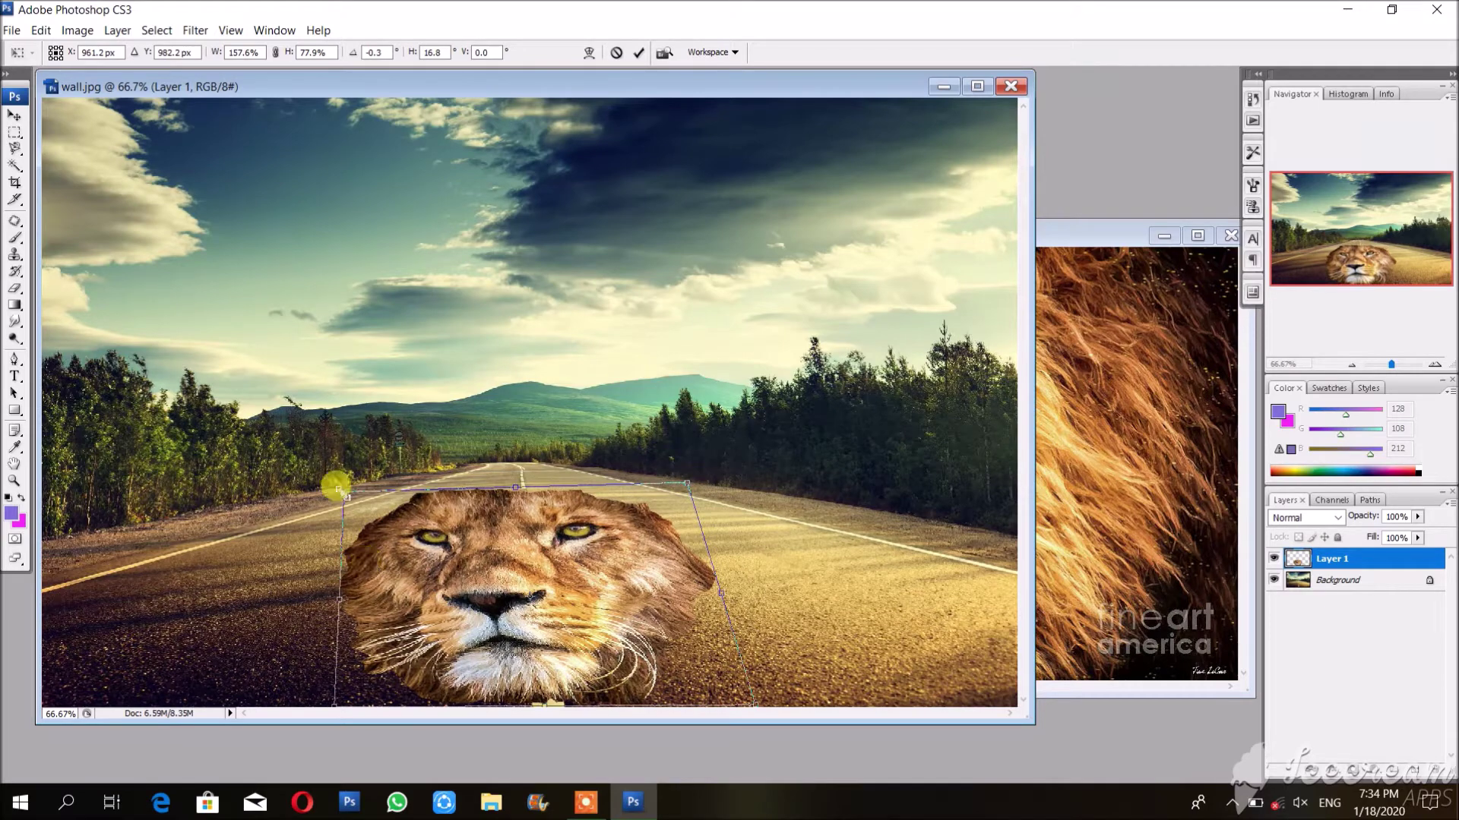
{"action": "left_click_drag", "start_coordinate": [343, 495], "coordinate": [332, 492]}
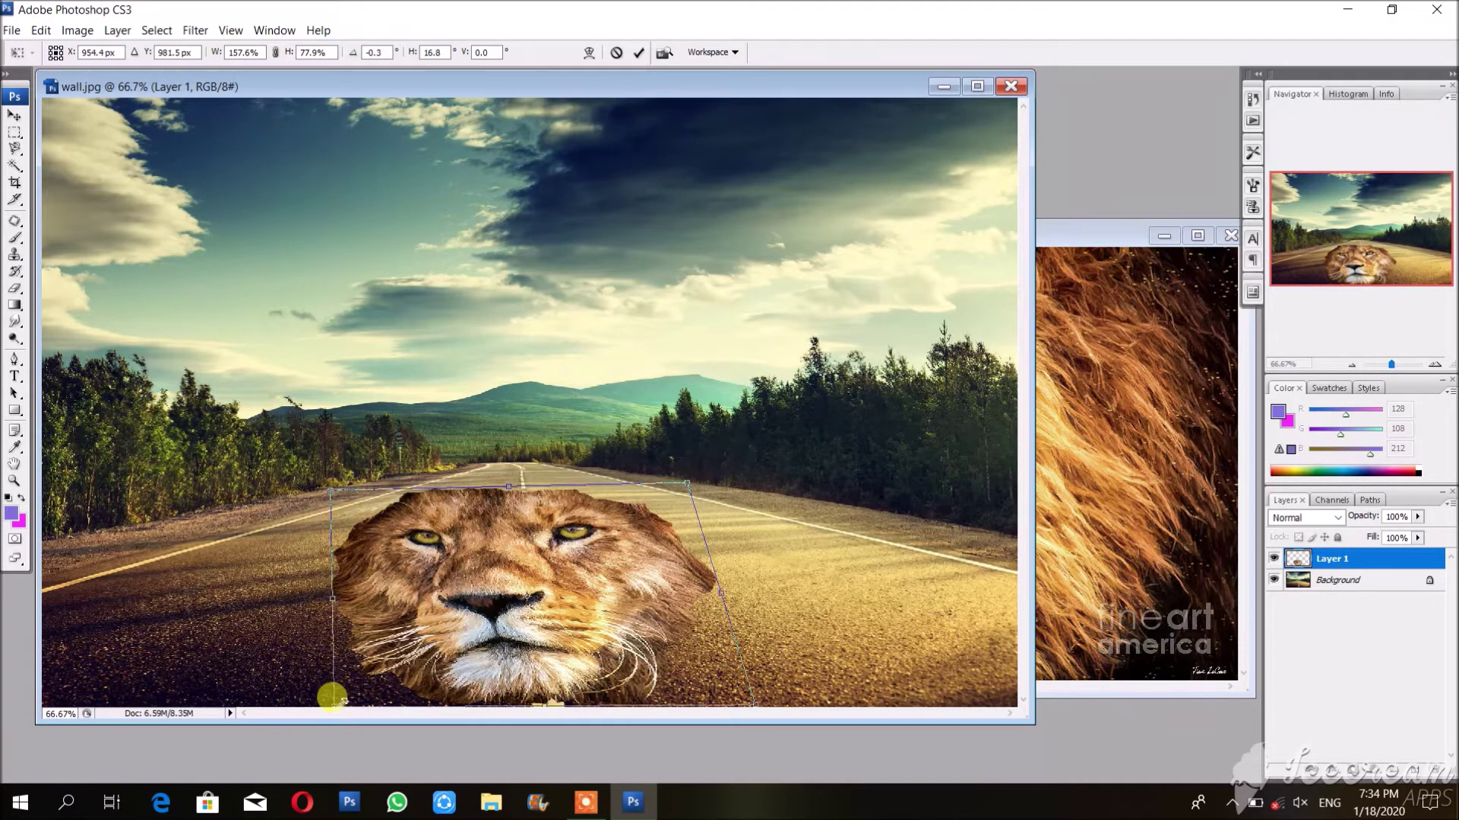
{"action": "left_click_drag", "start_coordinate": [334, 703], "coordinate": [235, 691]}
{"action": "left_click_drag", "start_coordinate": [390, 601], "coordinate": [416, 591]}
{"action": "left_click_drag", "start_coordinate": [708, 473], "coordinate": [720, 470]}
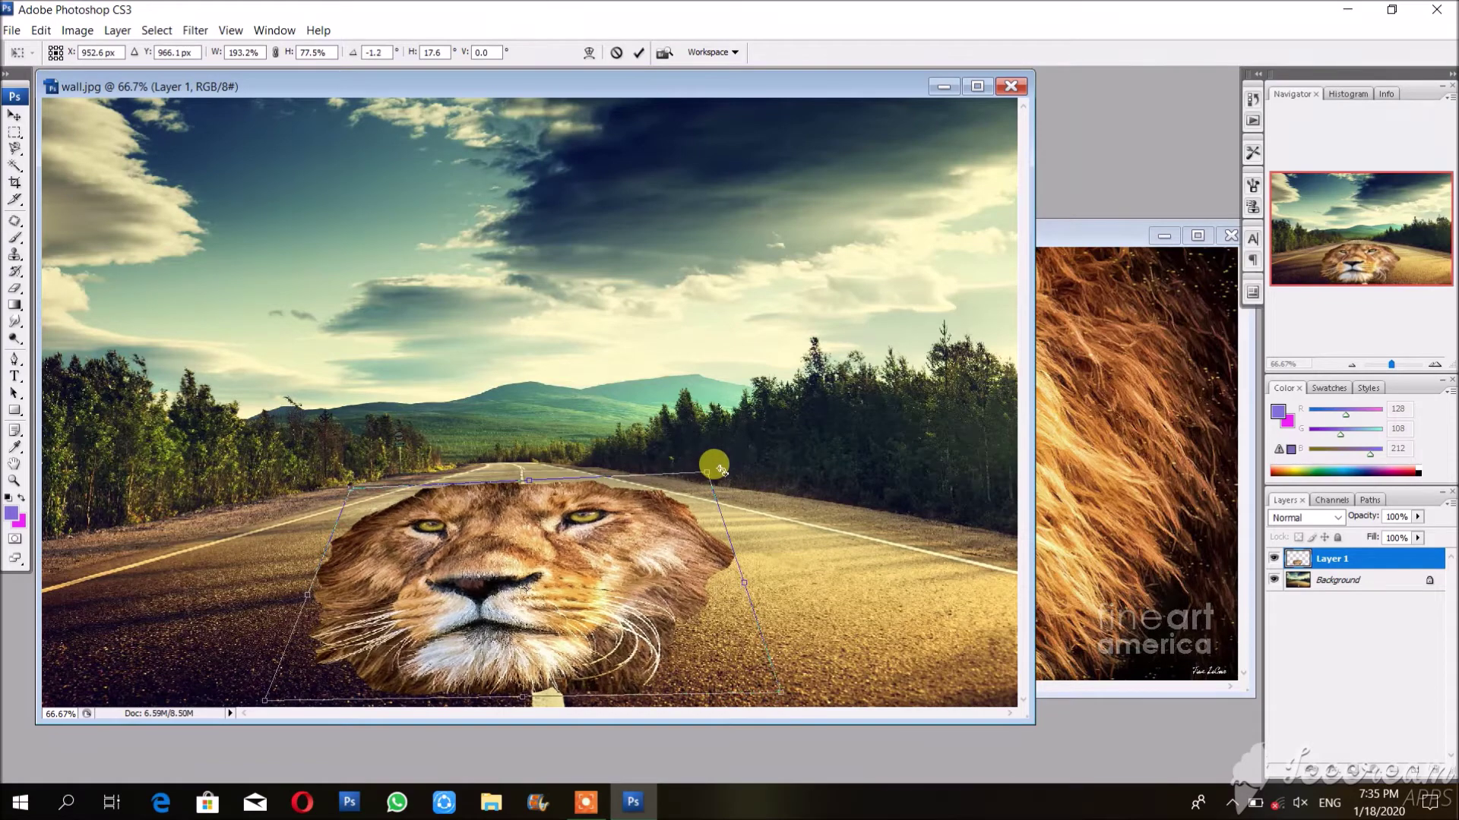
{"action": "double_click", "coordinate": [582, 503]}
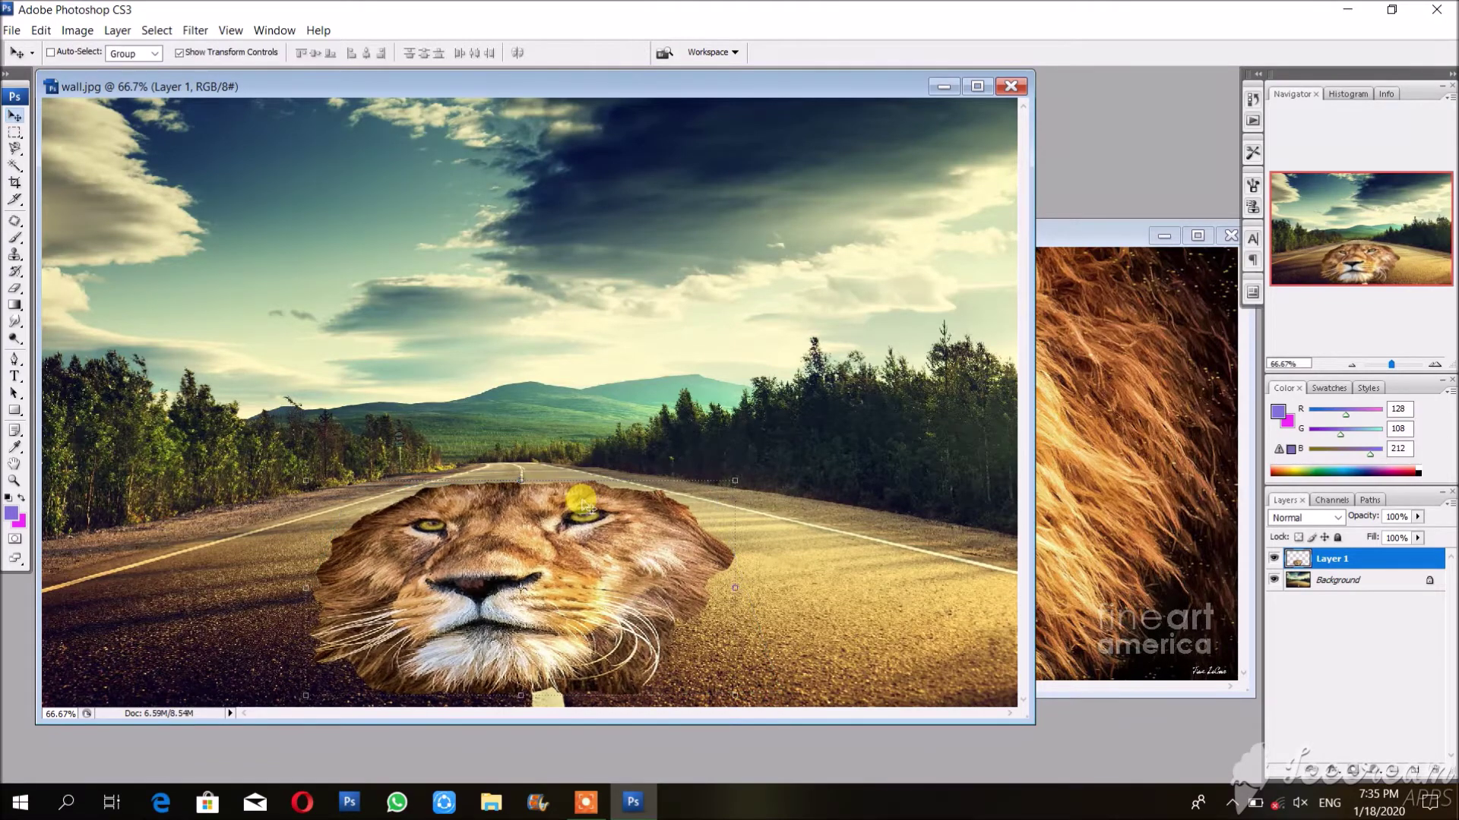
Step: Apply a Curves adjustment to the lion layer with points at input 154, output 97 and input 205, output 203
{"action": "left_click", "coordinate": [77, 31]}
{"action": "mouse_move", "coordinate": [98, 80]}
{"action": "left_click", "coordinate": [275, 151]}
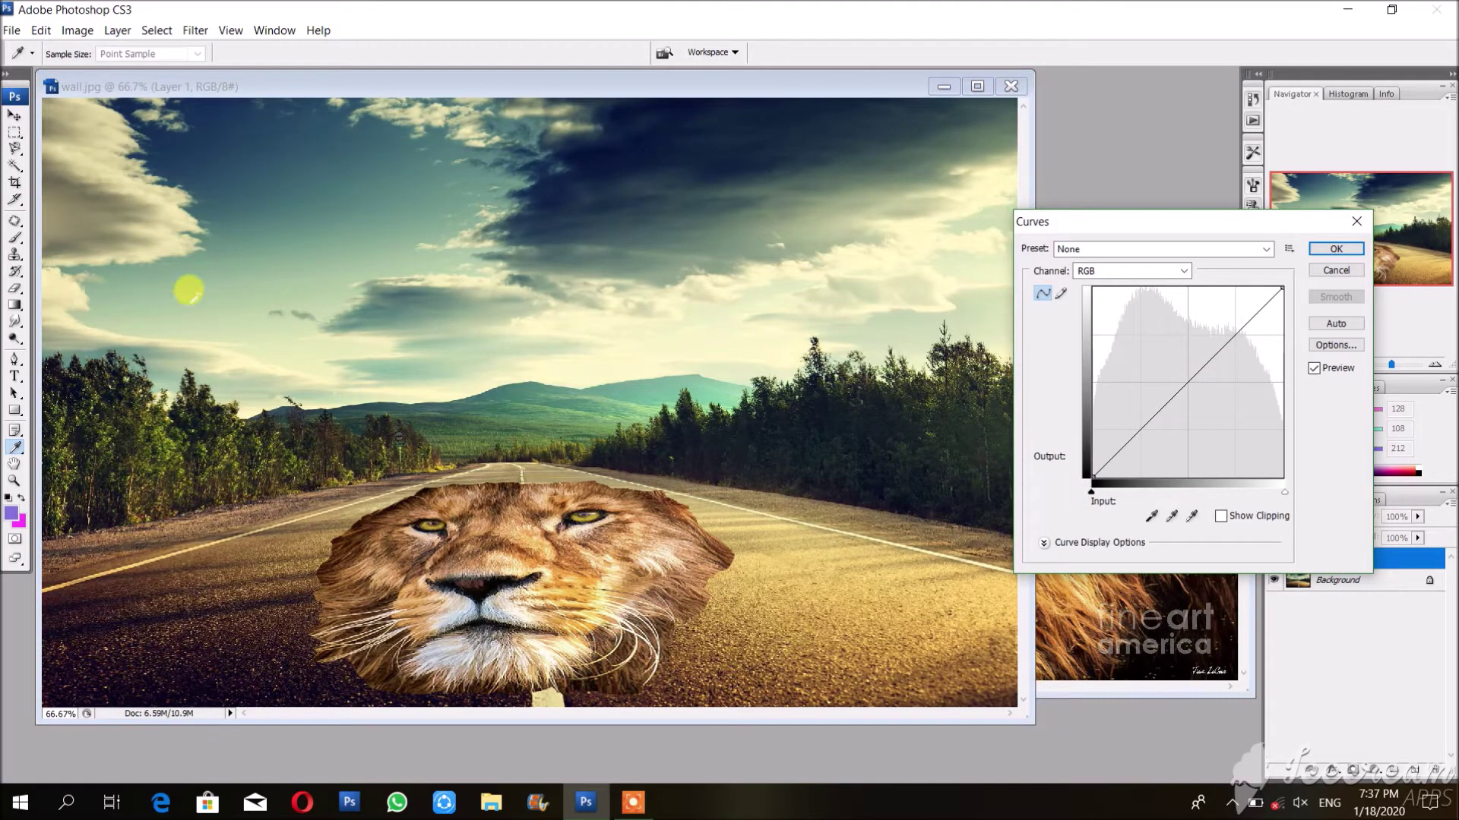
{"action": "left_click_drag", "start_coordinate": [1190, 380], "coordinate": [1208, 405]}
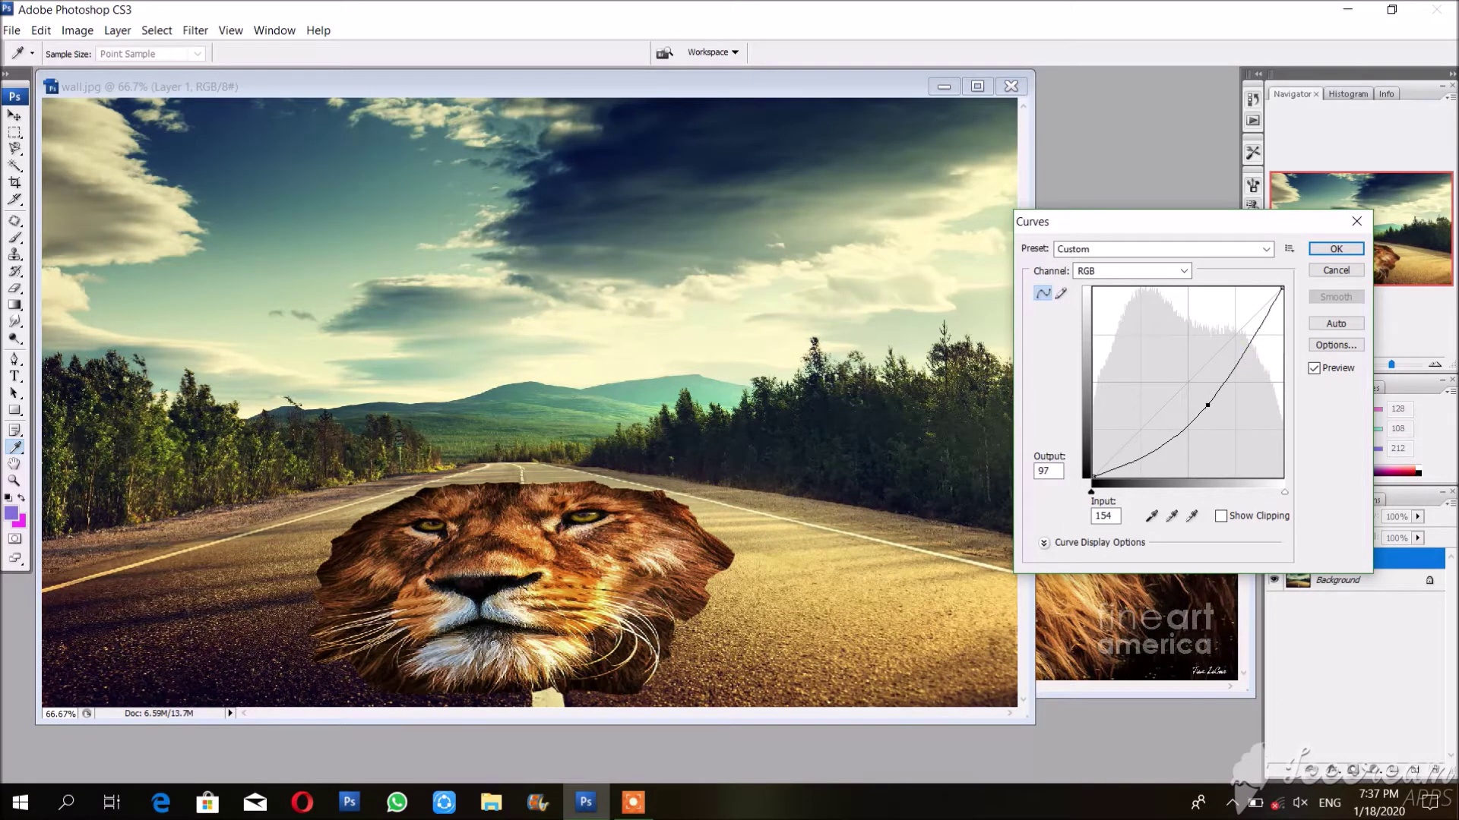
{"action": "left_click_drag", "start_coordinate": [1253, 339], "coordinate": [1245, 327]}
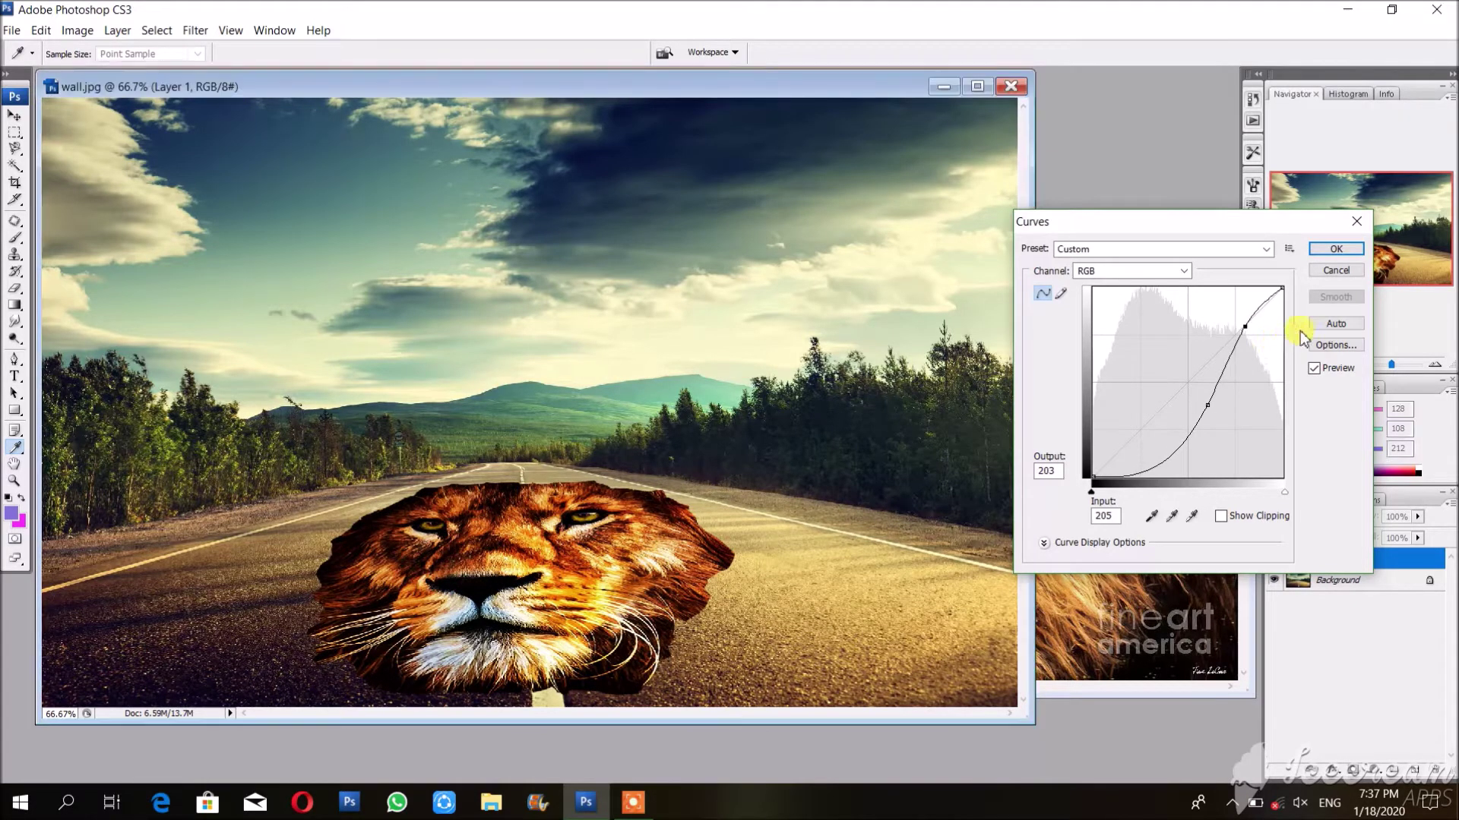
{"action": "key", "text": "Return"}
{"action": "key", "text": "v"}
Step: Darken the Background layer with a Curves adjustment, placing the lowest point at input 113, output 18
{"action": "left_click", "coordinate": [1325, 581]}
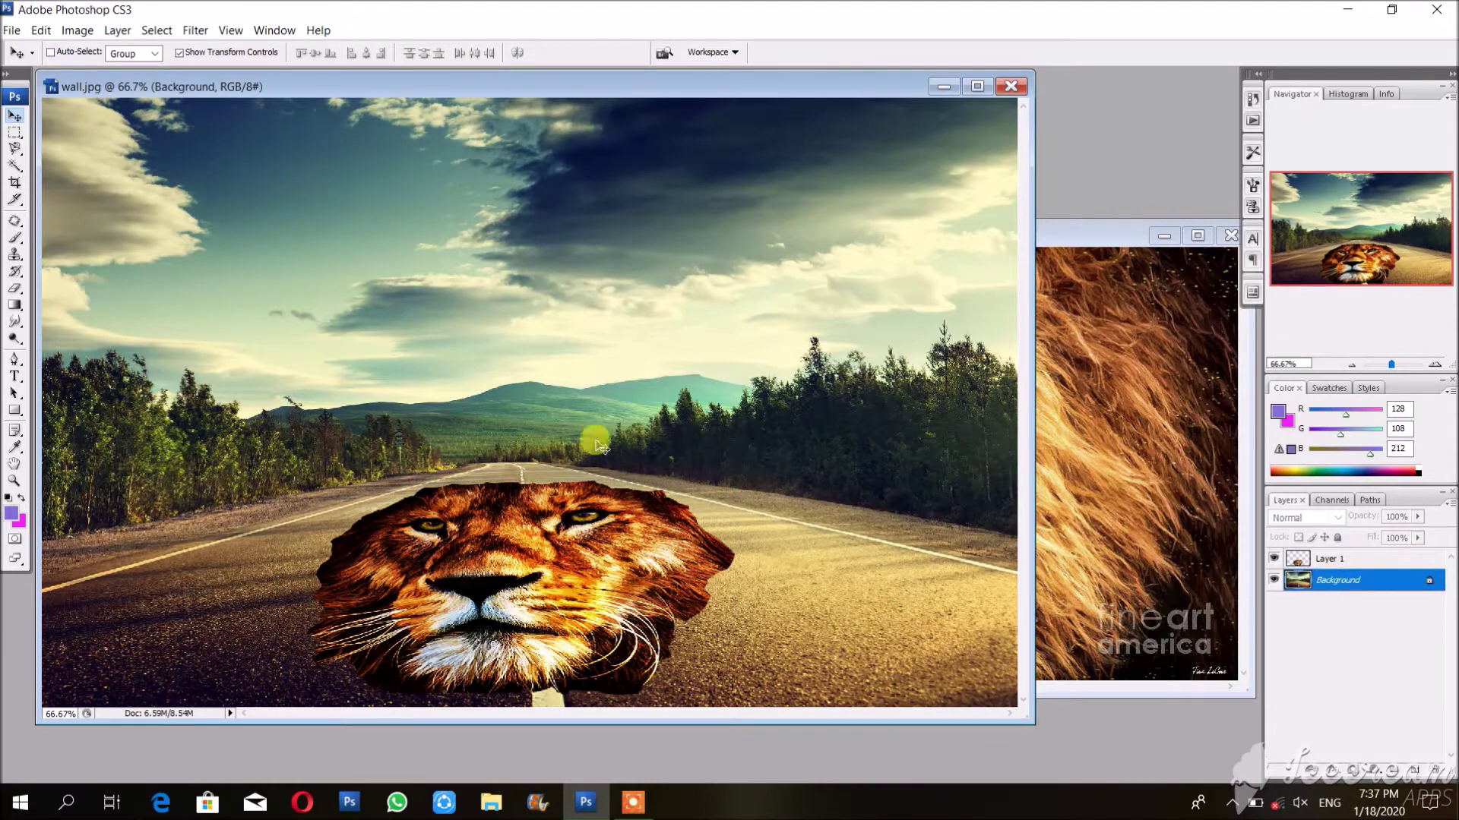
{"action": "left_click", "coordinate": [86, 30]}
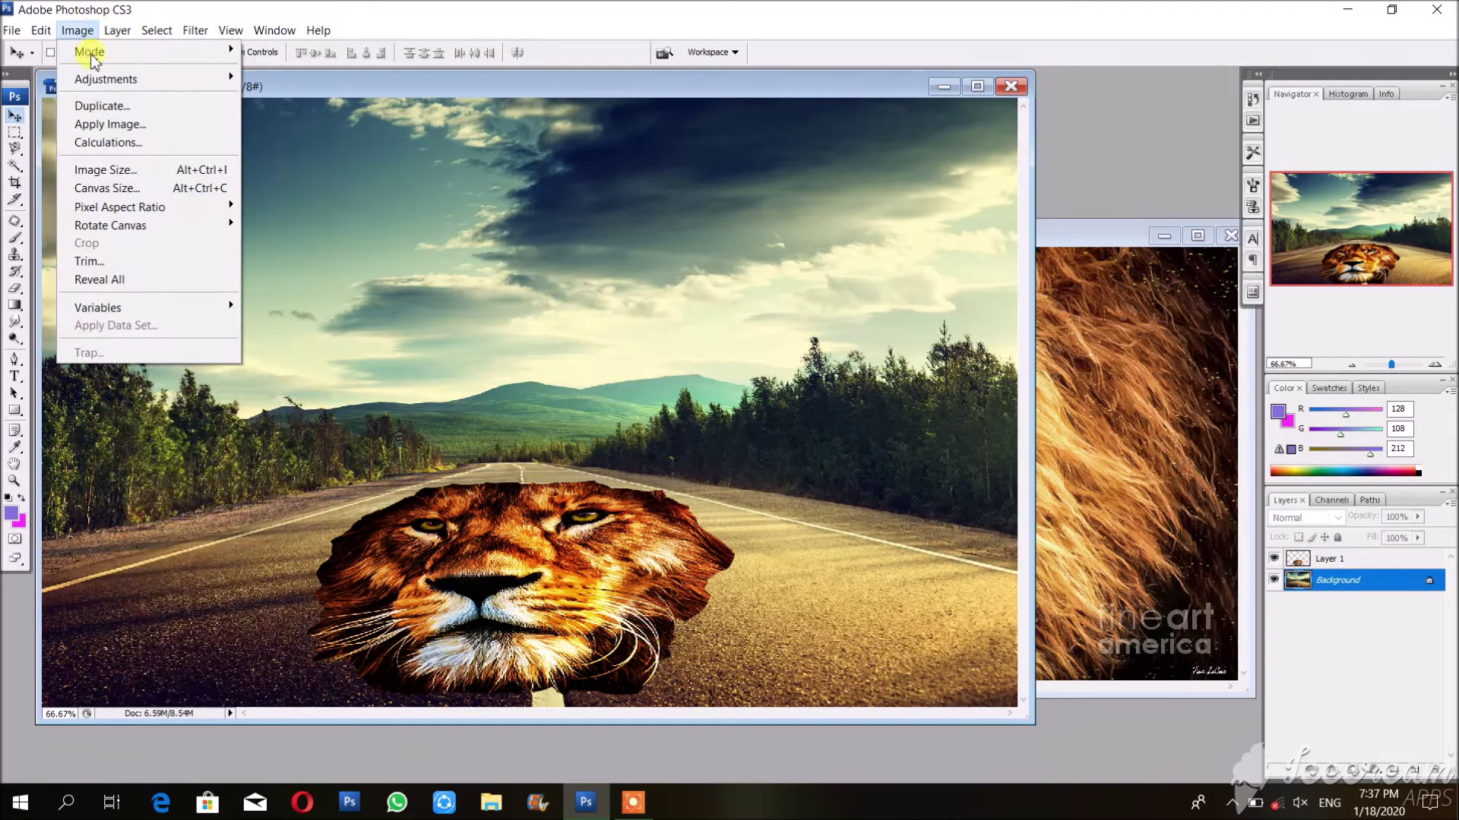
{"action": "mouse_move", "coordinate": [221, 79]}
{"action": "left_click", "coordinate": [274, 152]}
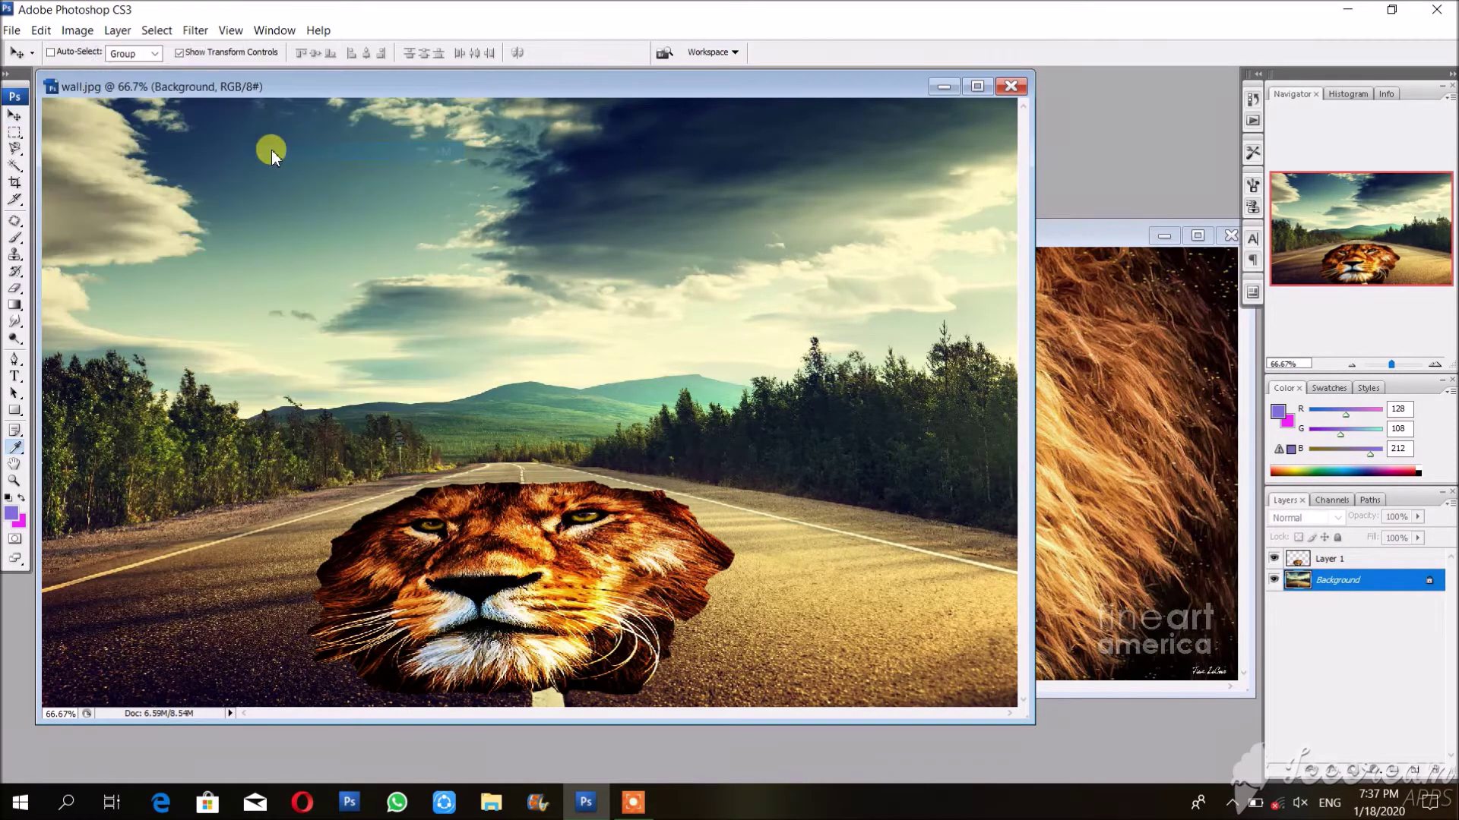
{"action": "left_click_drag", "start_coordinate": [1237, 334], "coordinate": [1177, 462]}
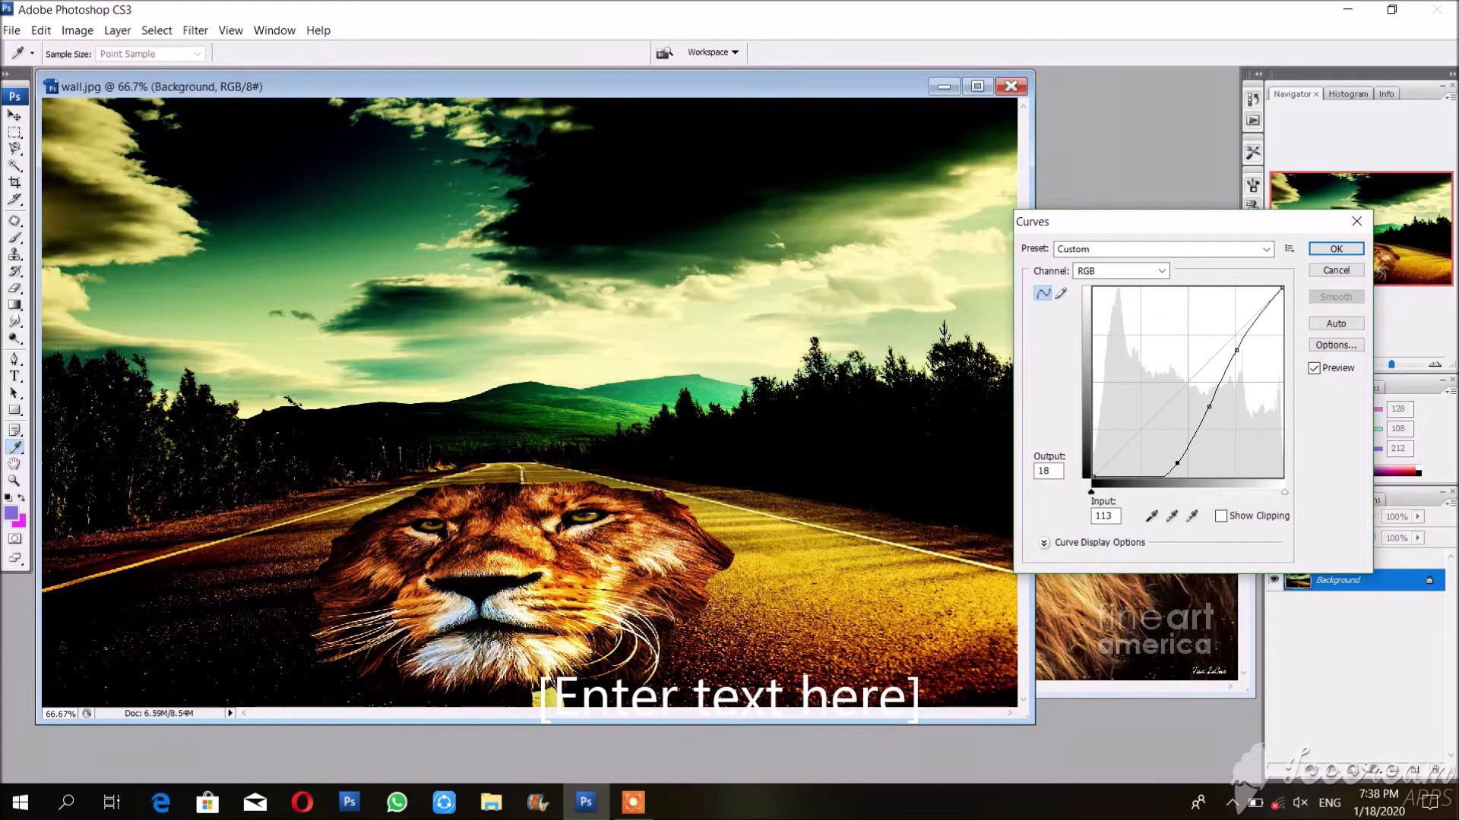
{"action": "key", "text": "Return"}
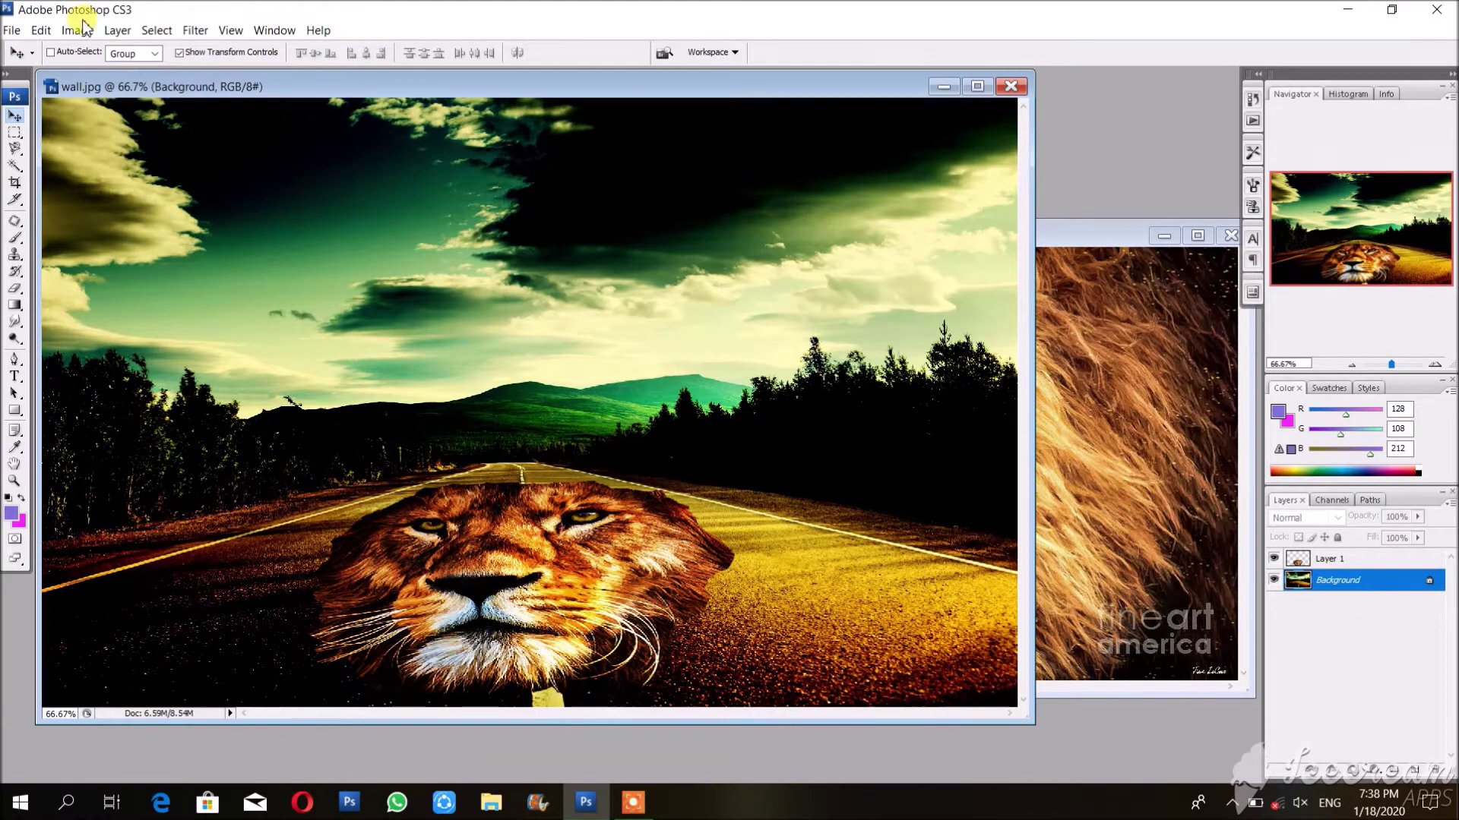
Step: Open wall tree lionnew12.psd from the logos folder and set its window aside so wall.jpg is reachable
{"action": "left_click", "coordinate": [13, 31]}
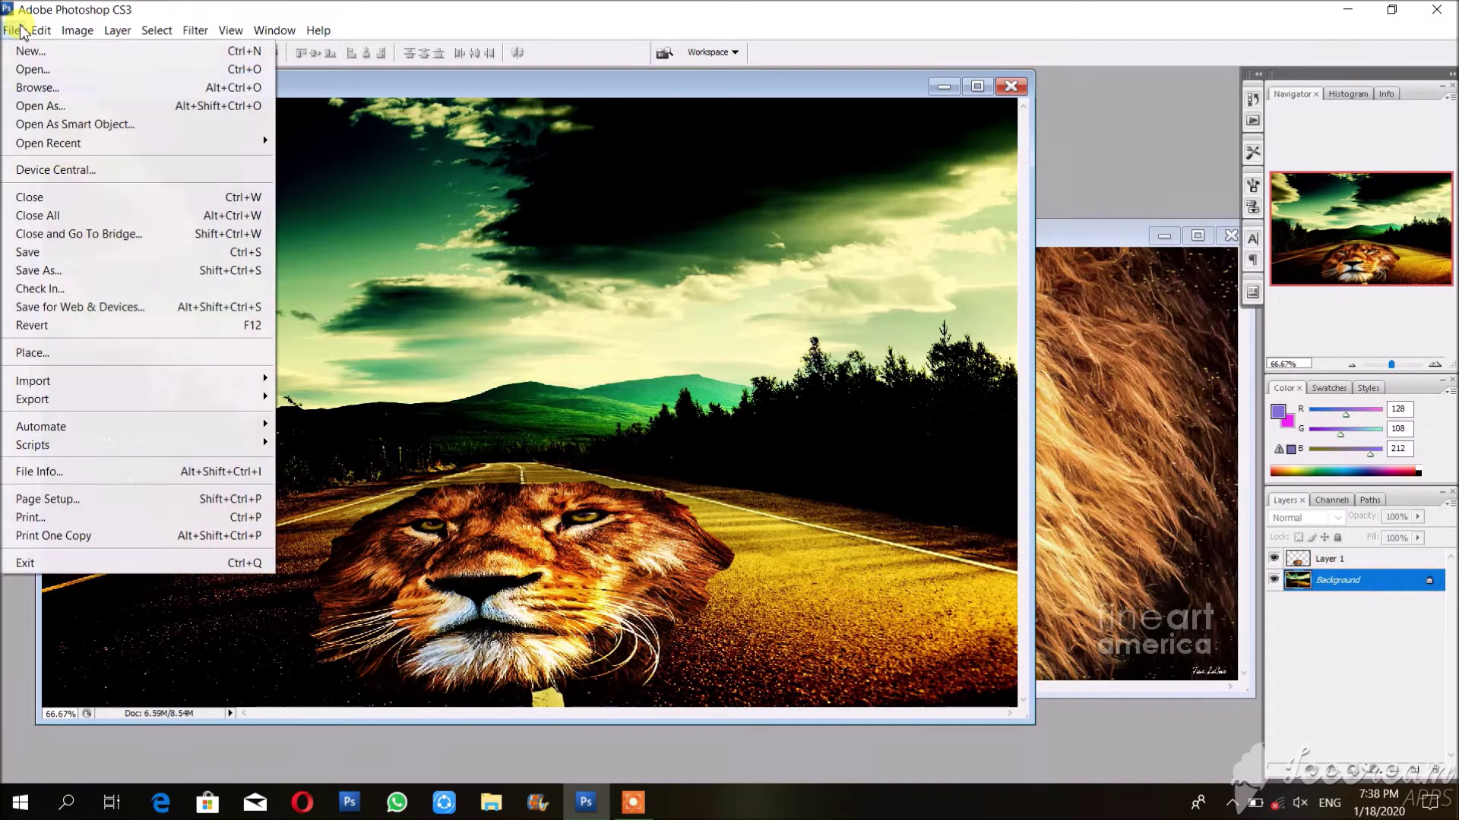
{"action": "left_click", "coordinate": [30, 70]}
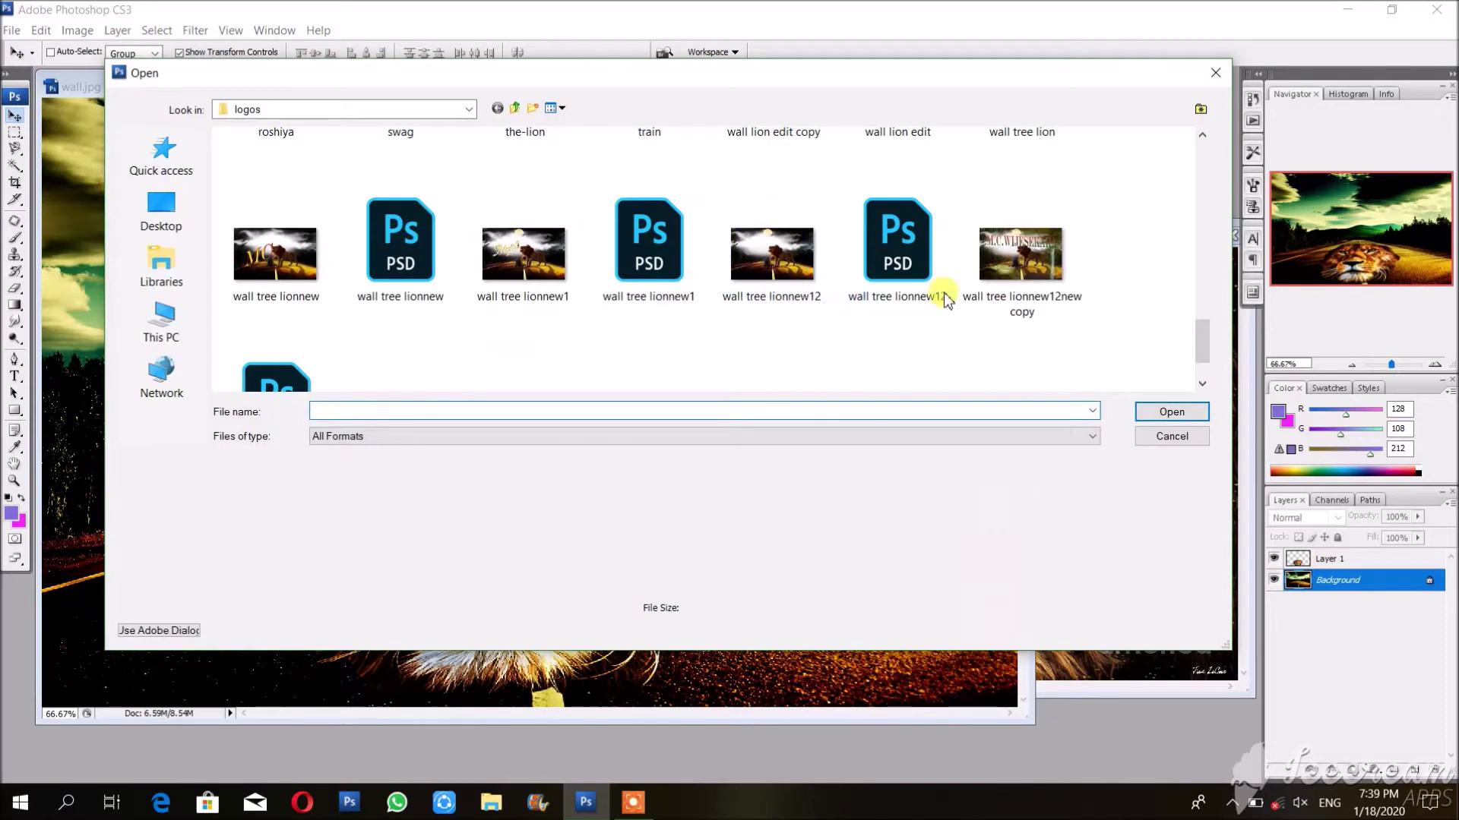
{"action": "double_click", "coordinate": [914, 272]}
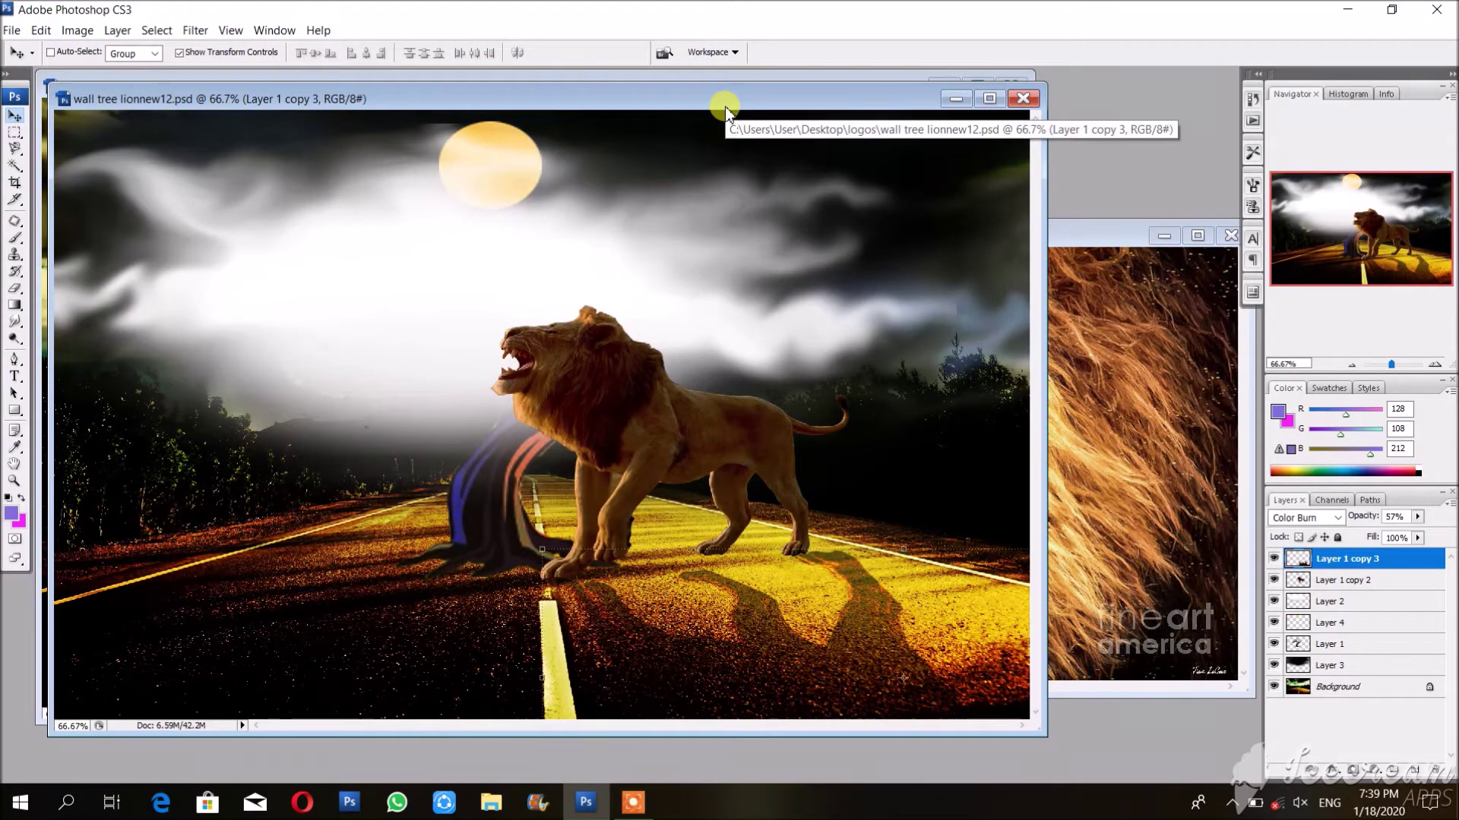
{"action": "double_click", "coordinate": [725, 106]}
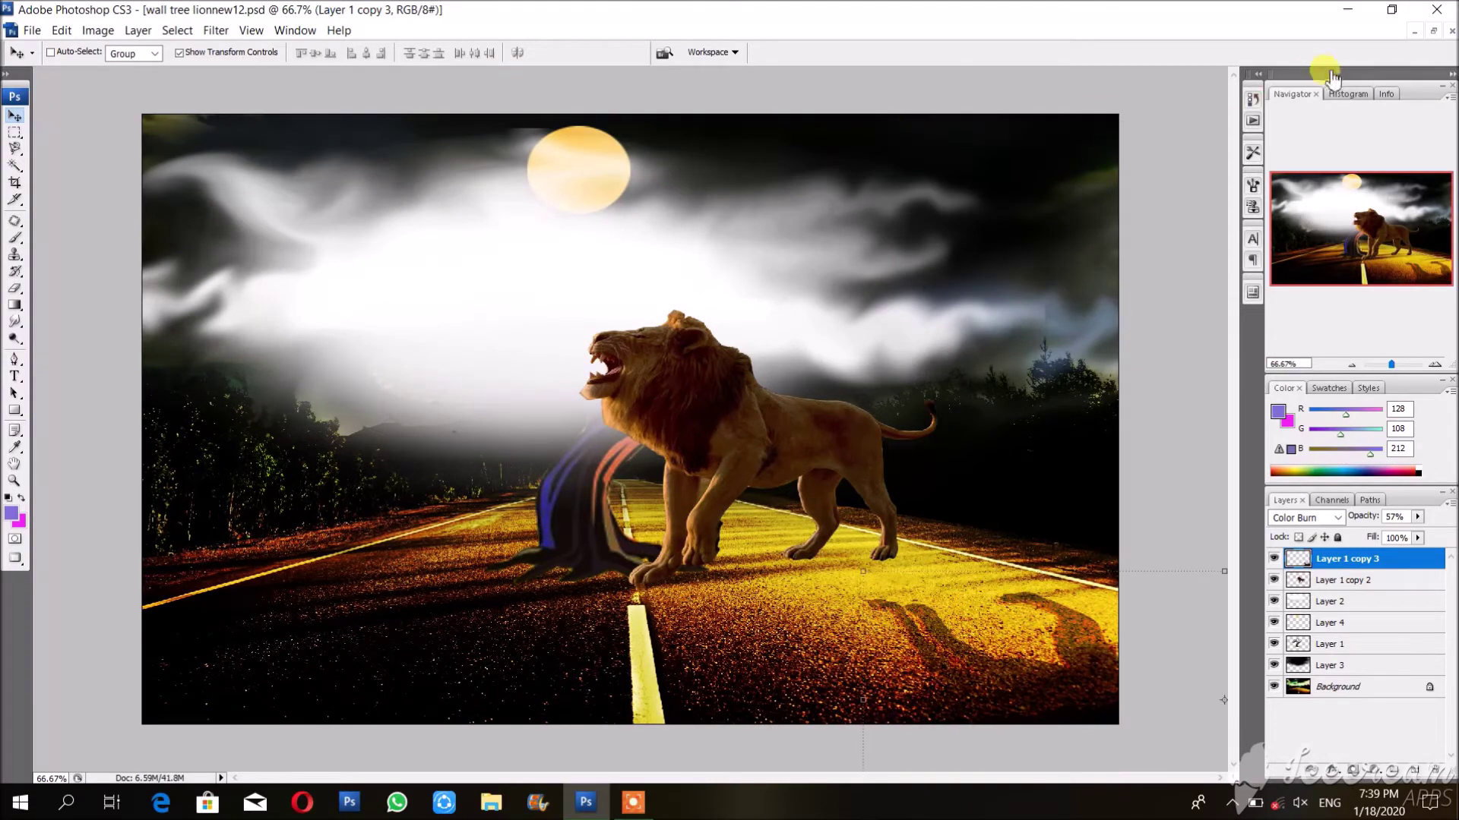
{"action": "left_click", "coordinate": [1433, 31]}
{"action": "left_click_drag", "start_coordinate": [804, 98], "coordinate": [1122, 174]}
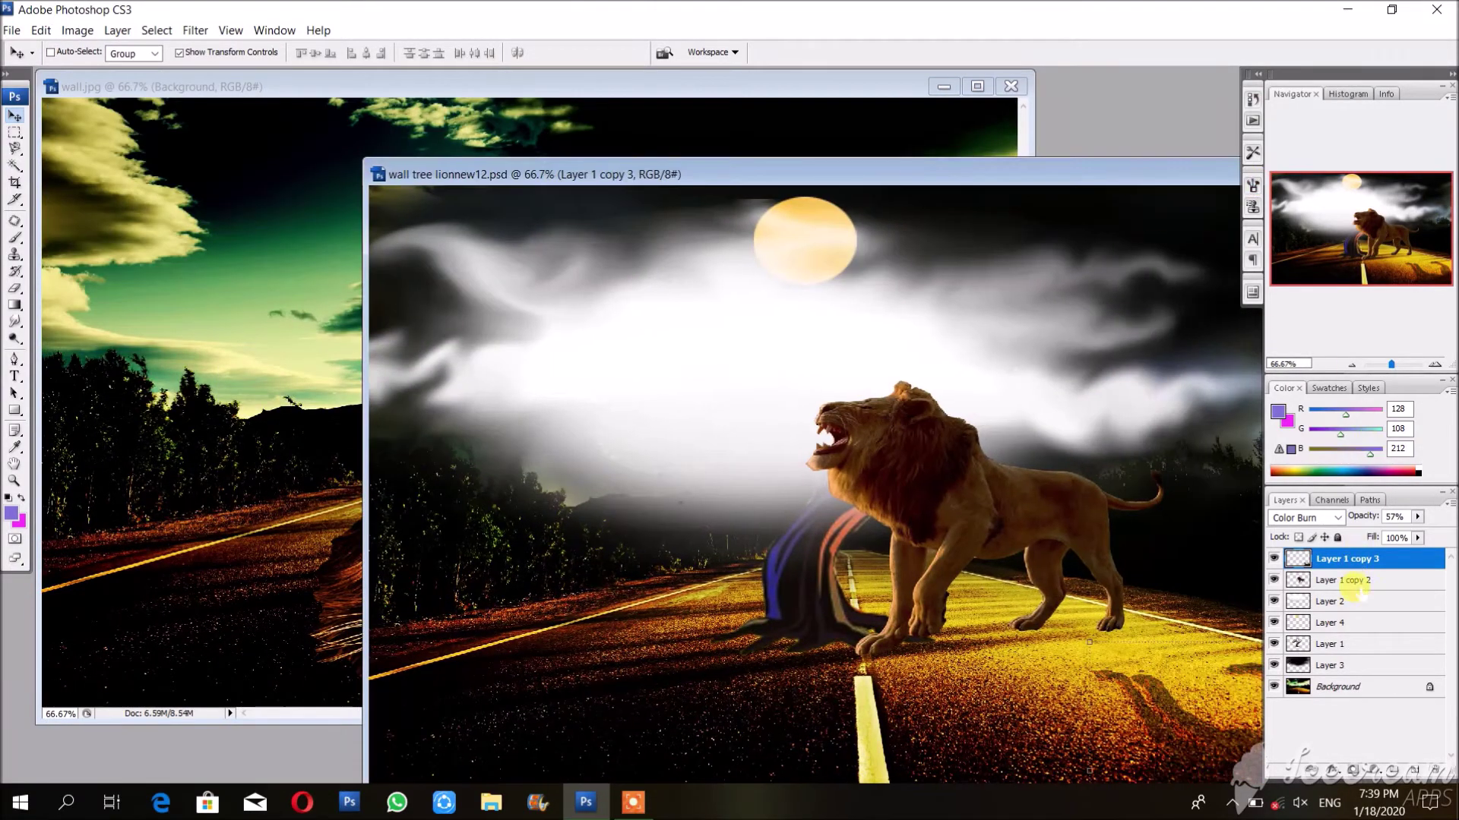
Step: Copy the roaring lion from Layer 1 copy 2 into wall.jpg and place its layer above Layer 1
{"action": "left_click", "coordinate": [1356, 581]}
{"action": "left_click_drag", "start_coordinate": [961, 473], "coordinate": [259, 532]}
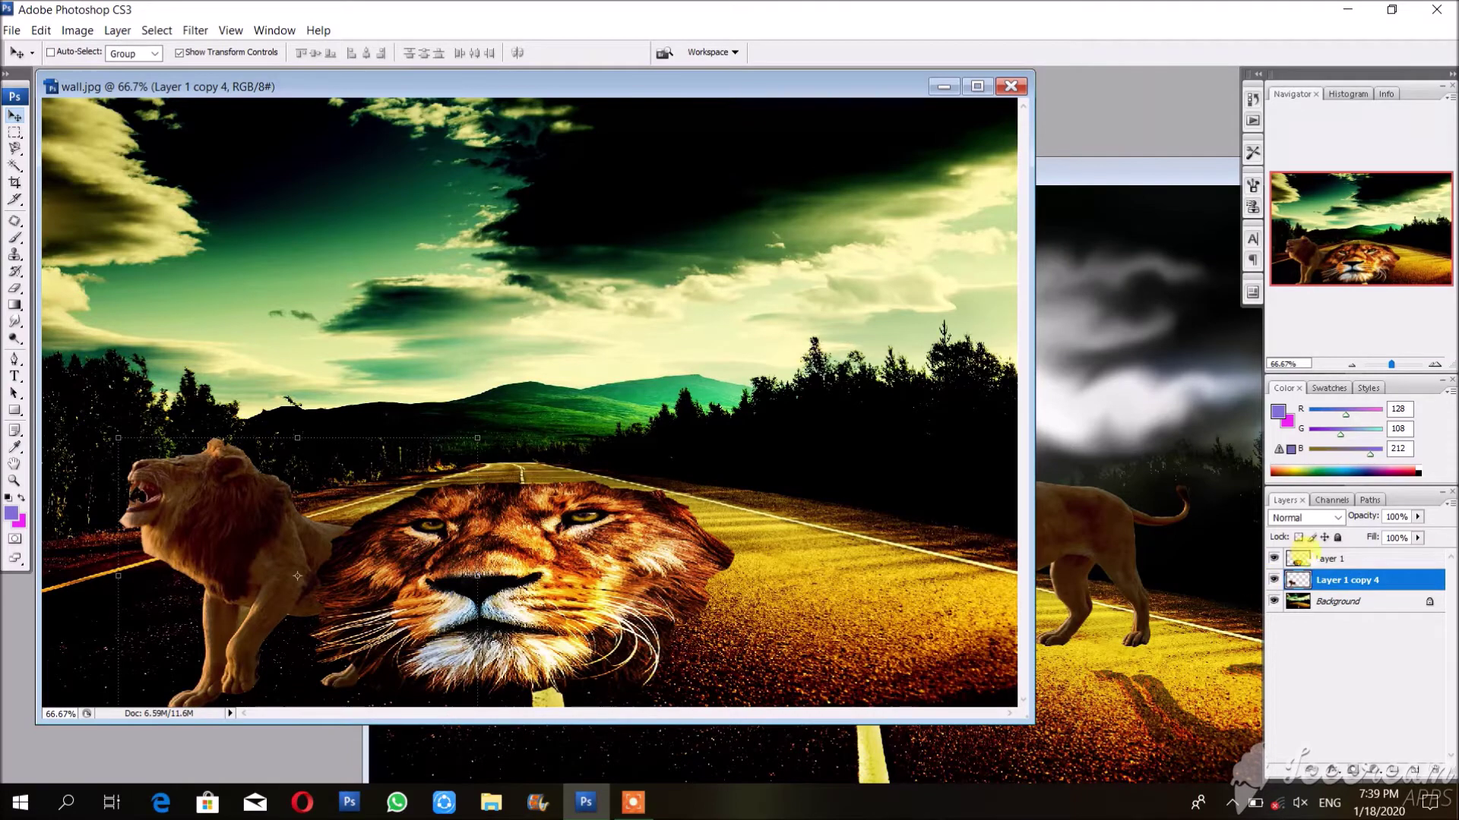
{"action": "left_click_drag", "start_coordinate": [1320, 582], "coordinate": [1317, 561]}
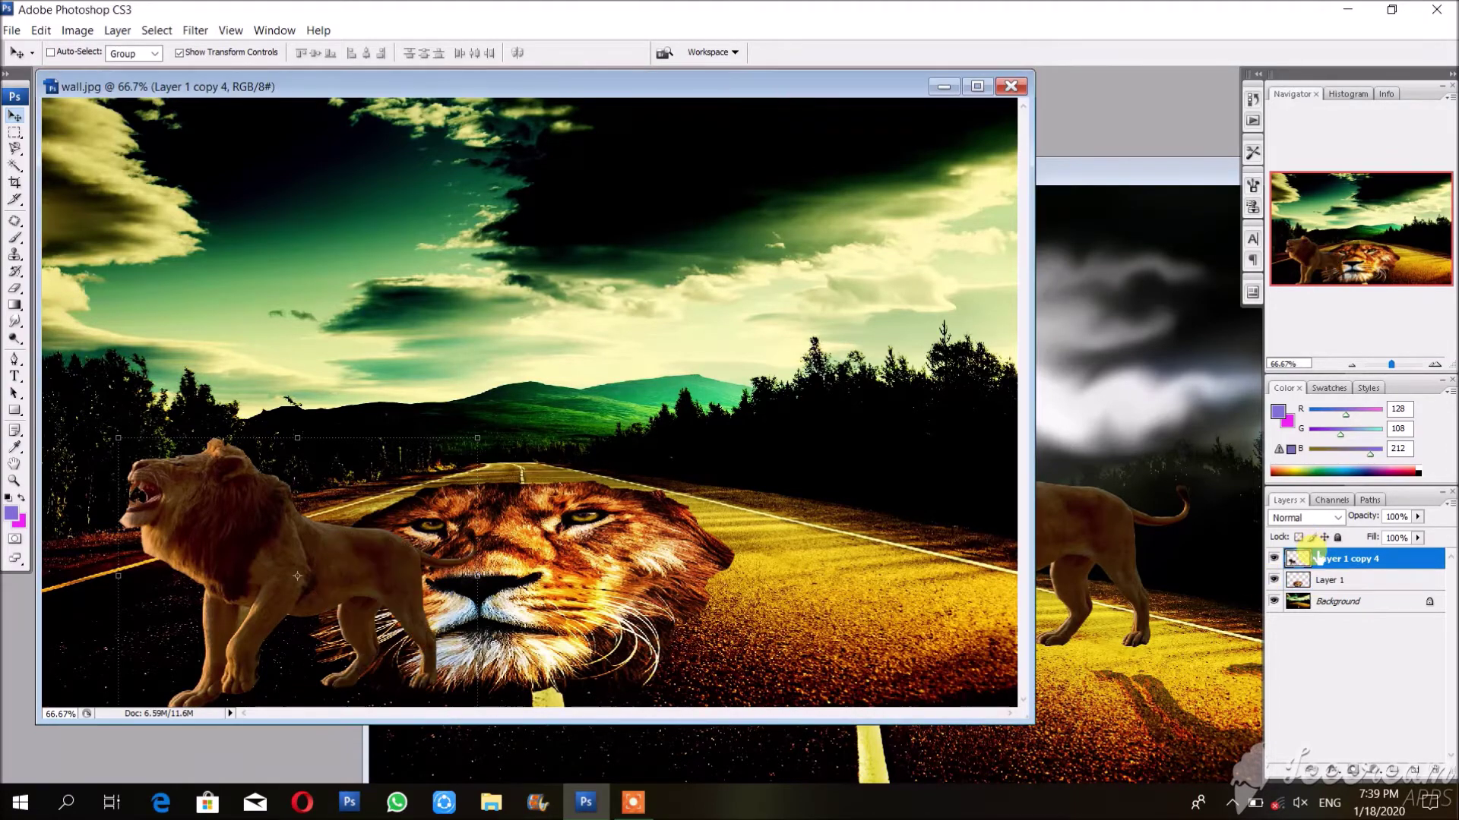
Step: Close the wall tree lionnew12.psd document
{"action": "left_click", "coordinate": [1155, 171]}
{"action": "left_click_drag", "start_coordinate": [998, 179], "coordinate": [595, 198]}
{"action": "left_click", "coordinate": [942, 193]}
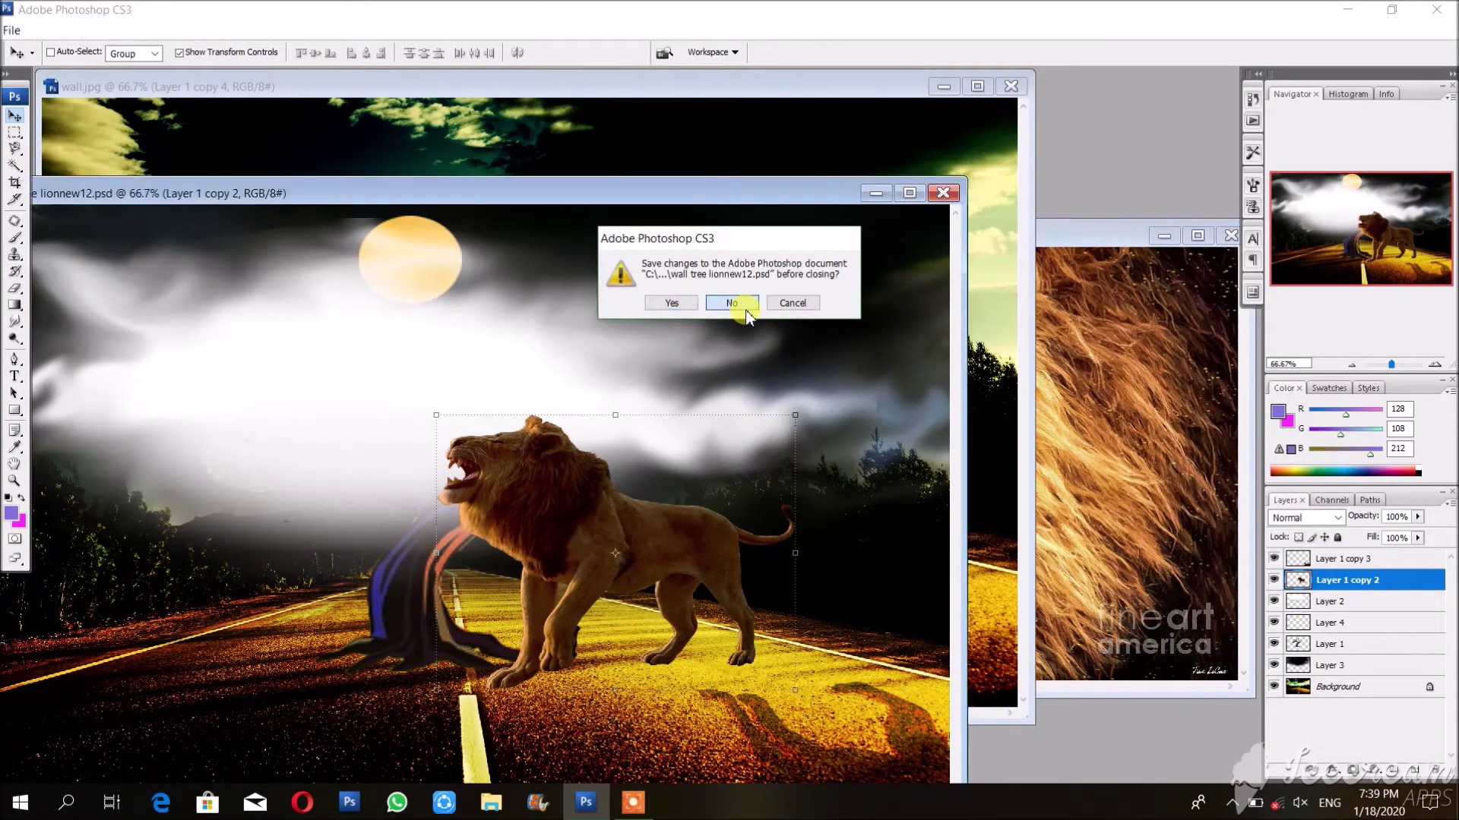
{"action": "left_click", "coordinate": [671, 302]}
Step: Move the roaring lion over the face on the road, scale it to about 119.6% and apply the transform
{"action": "left_click_drag", "start_coordinate": [288, 535], "coordinate": [547, 400]}
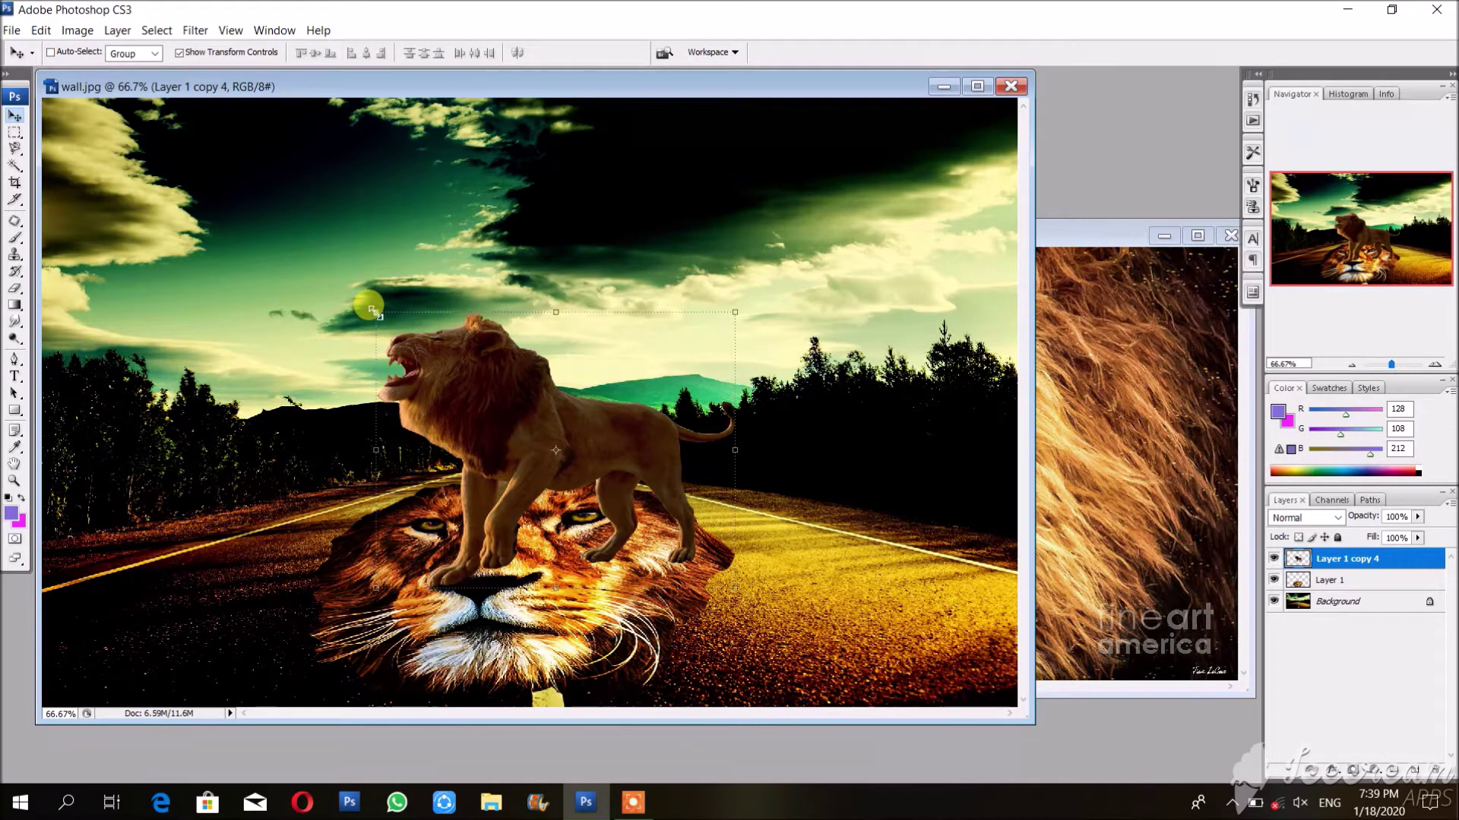
{"action": "left_click_drag", "start_coordinate": [372, 308], "coordinate": [254, 312]}
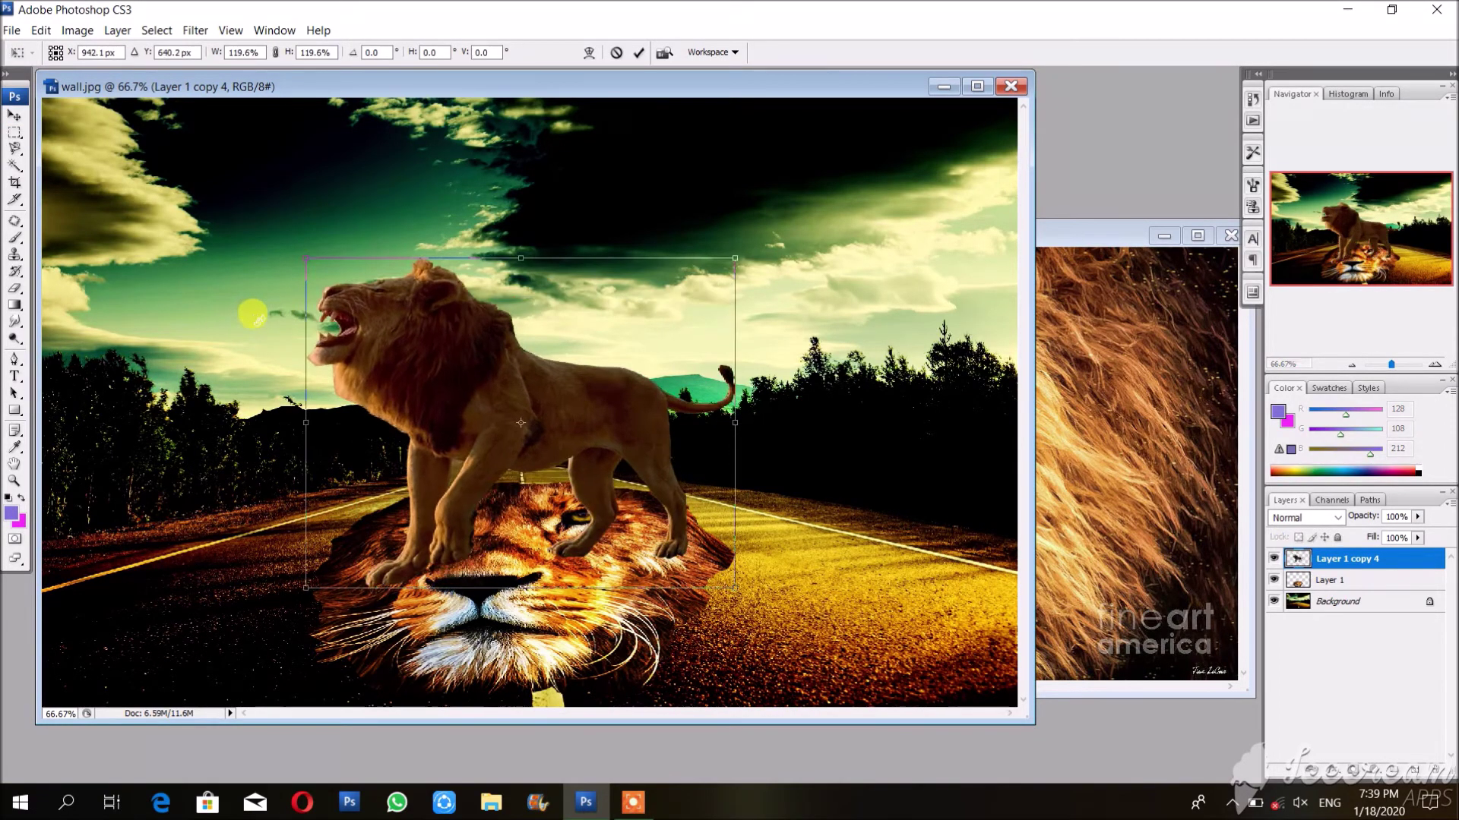
{"action": "left_click_drag", "start_coordinate": [440, 352], "coordinate": [452, 391]}
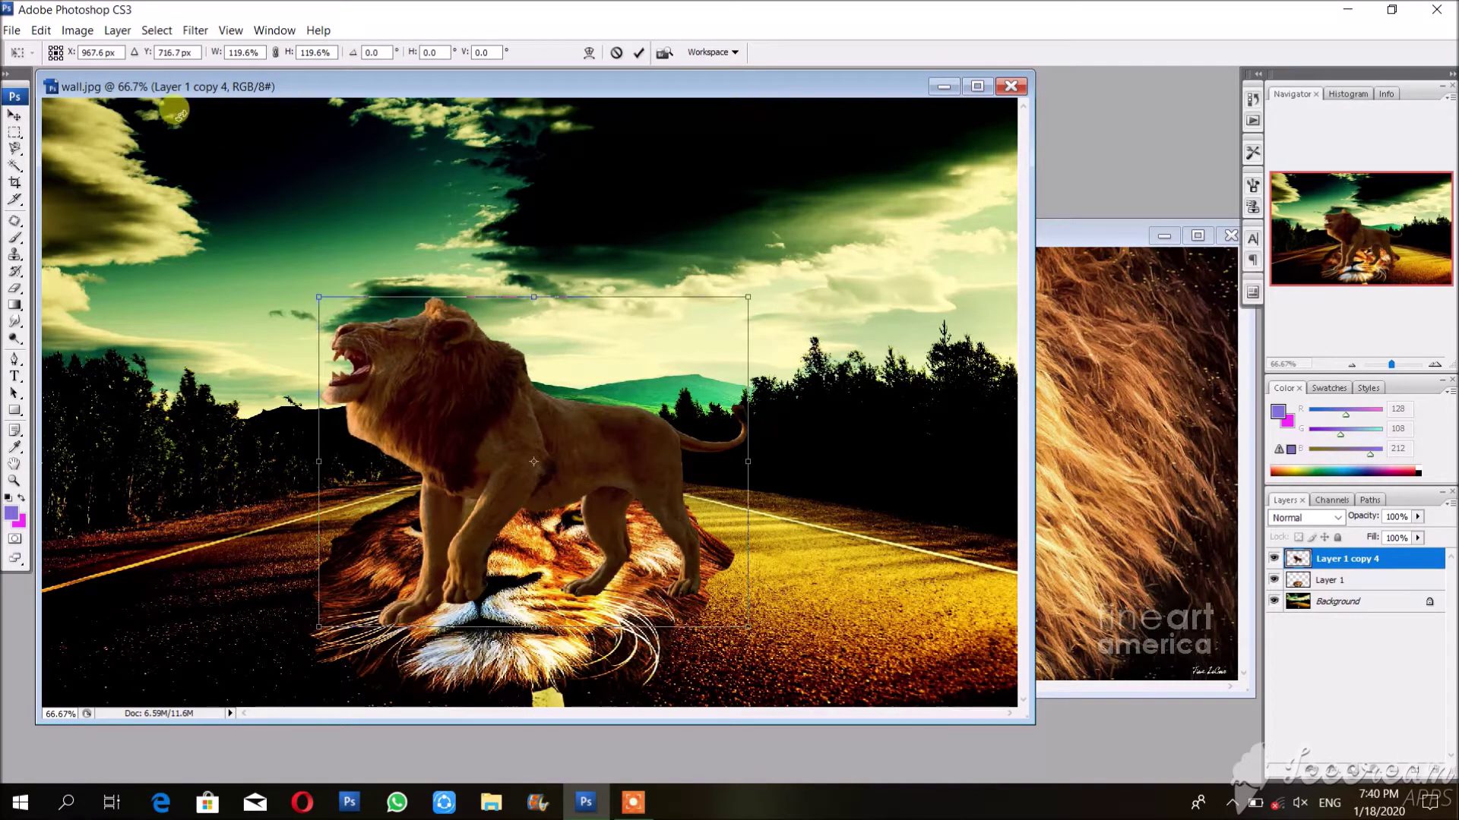
{"action": "key", "text": "Return"}
Step: Apply a multi-point Curves adjustment to the roaring lion's layer, with the highest point at input 185, output 215
{"action": "left_click", "coordinate": [79, 32]}
{"action": "mouse_move", "coordinate": [120, 82]}
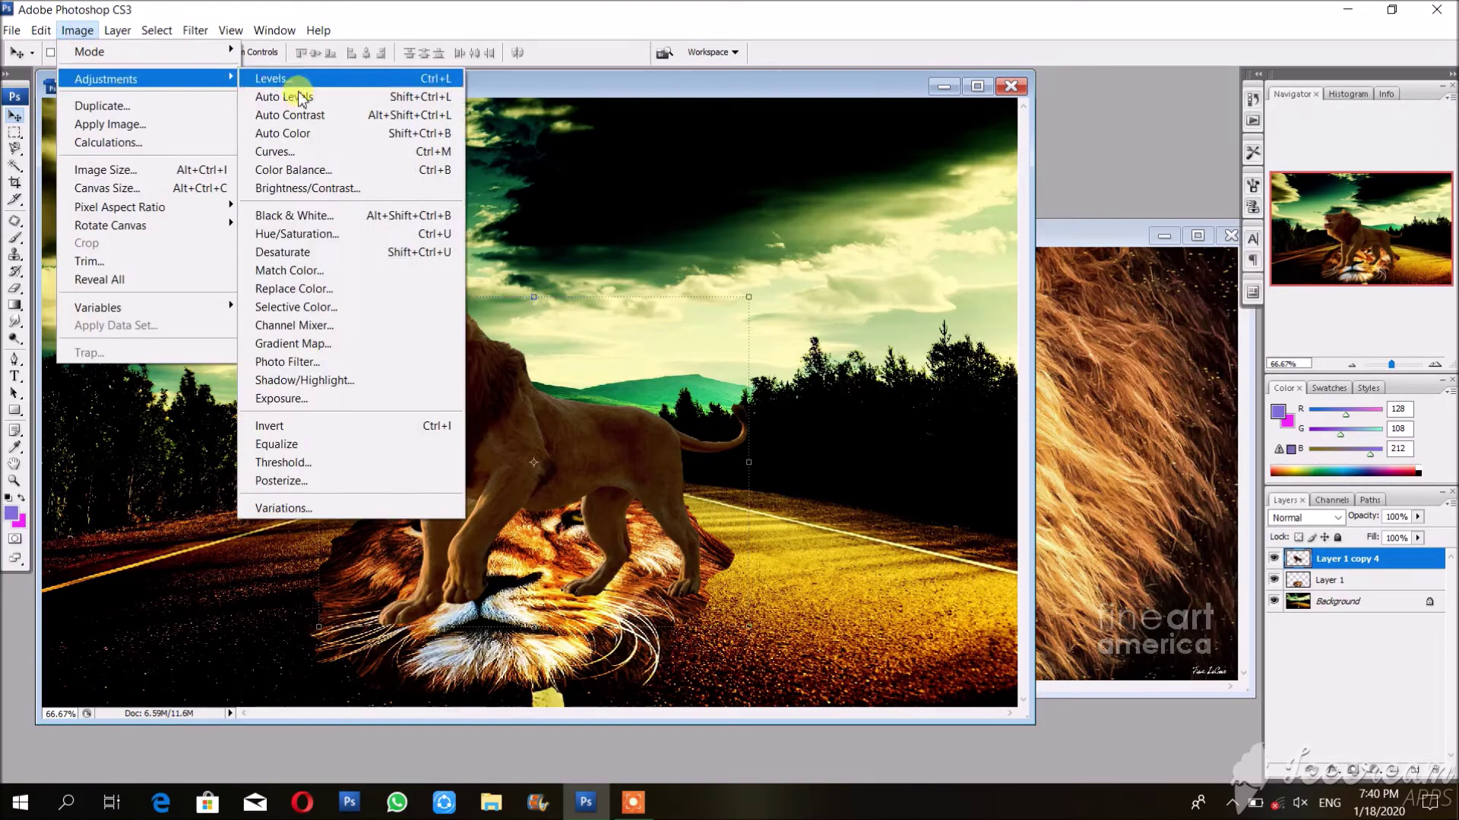
{"action": "left_click", "coordinate": [302, 146]}
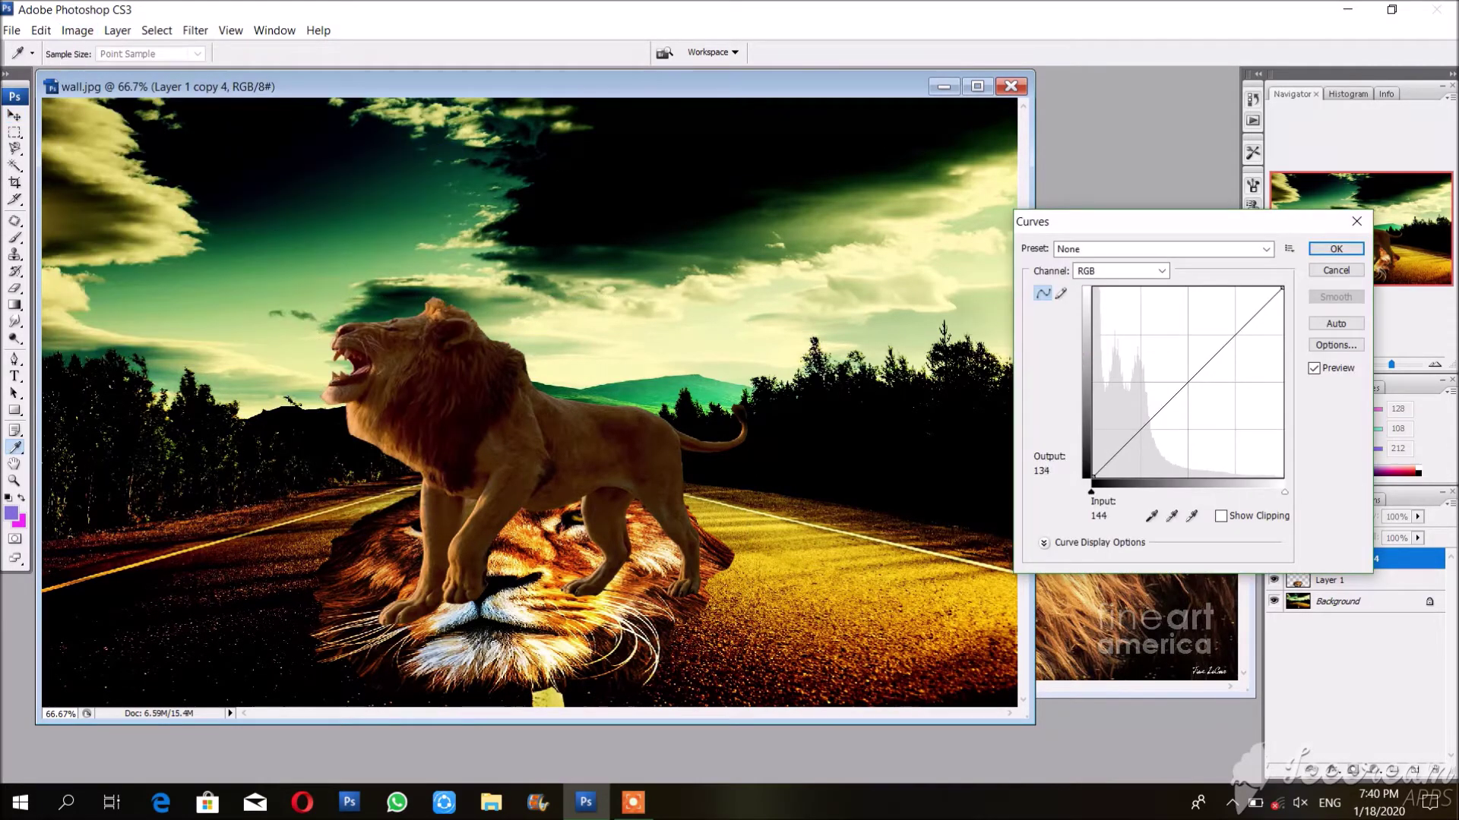
{"action": "left_click_drag", "start_coordinate": [1235, 334], "coordinate": [1238, 319]}
{"action": "left_click_drag", "start_coordinate": [1139, 429], "coordinate": [1137, 442]}
{"action": "left_click_drag", "start_coordinate": [1188, 381], "coordinate": [1188, 381]}
{"action": "left_click_drag", "start_coordinate": [1239, 319], "coordinate": [1230, 317]}
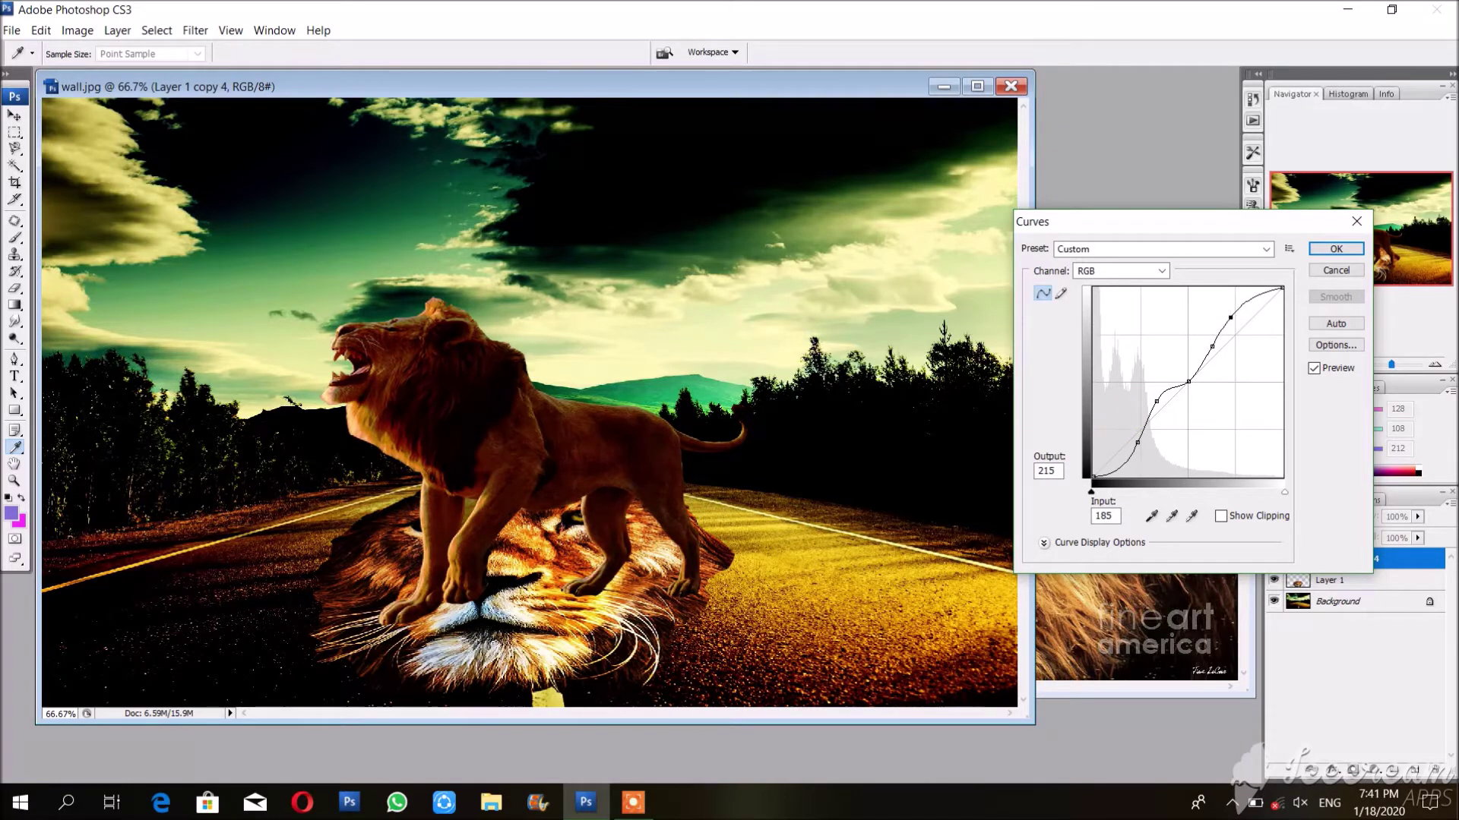
{"action": "left_click_drag", "start_coordinate": [1156, 400], "coordinate": [1161, 411]}
{"action": "key", "text": "Return"}
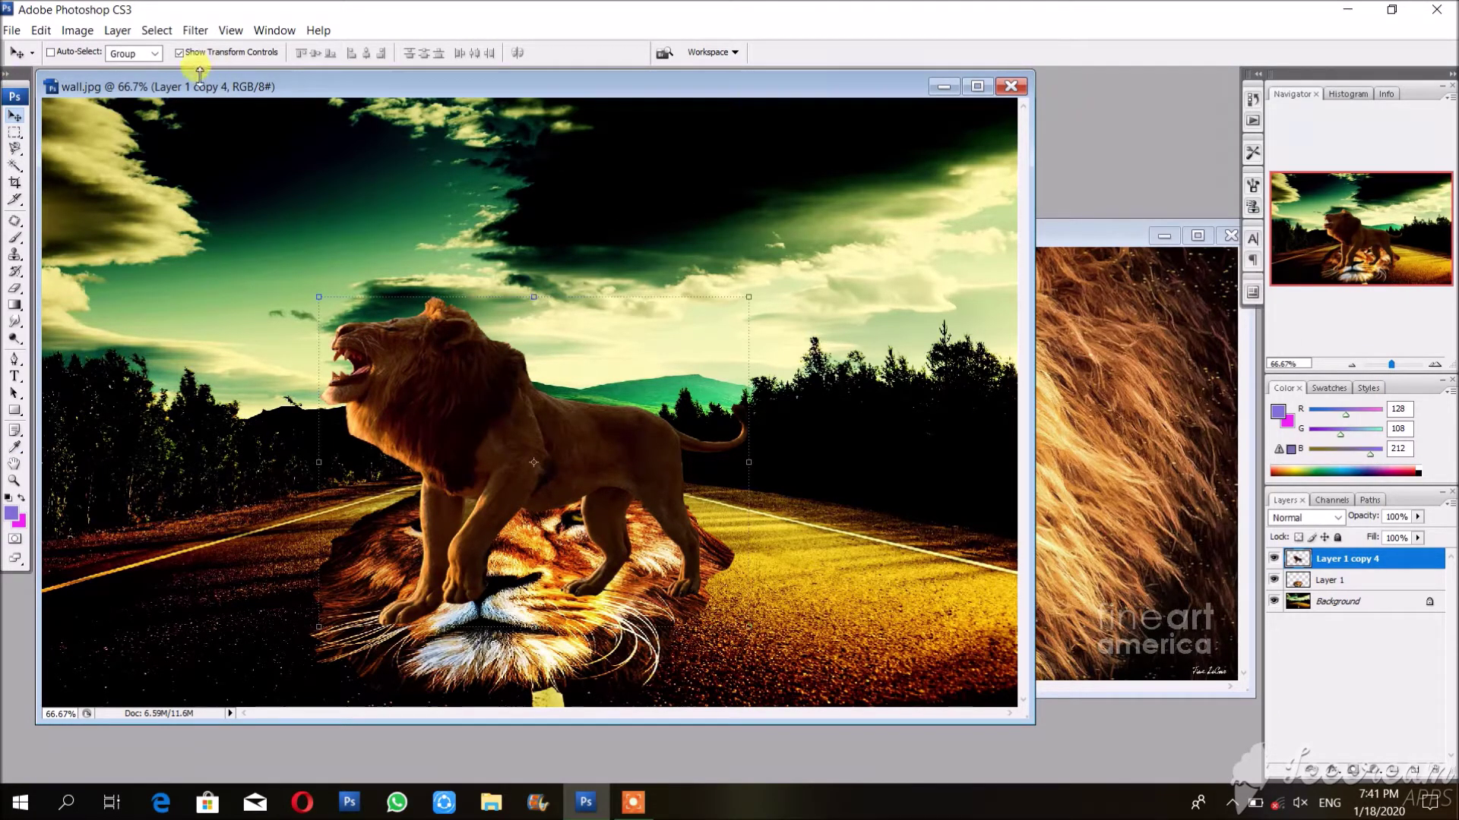
Step: Look through the logos folder for another image to add to the composite
{"action": "left_click", "coordinate": [10, 29]}
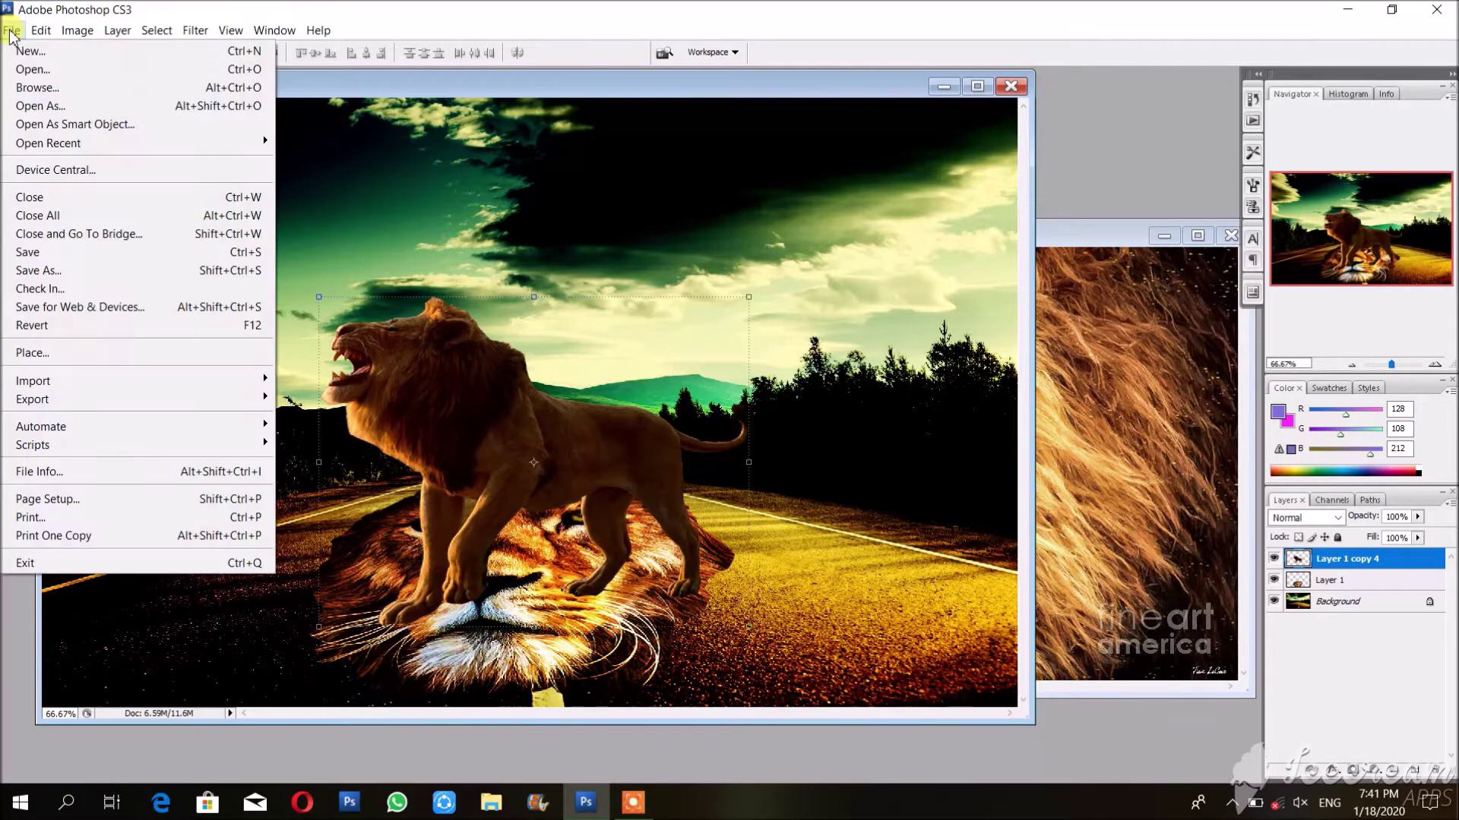
{"action": "left_click", "coordinate": [31, 69]}
{"action": "scroll", "coordinate": [851, 224], "scroll_direction": "down", "scroll_amount": 8}
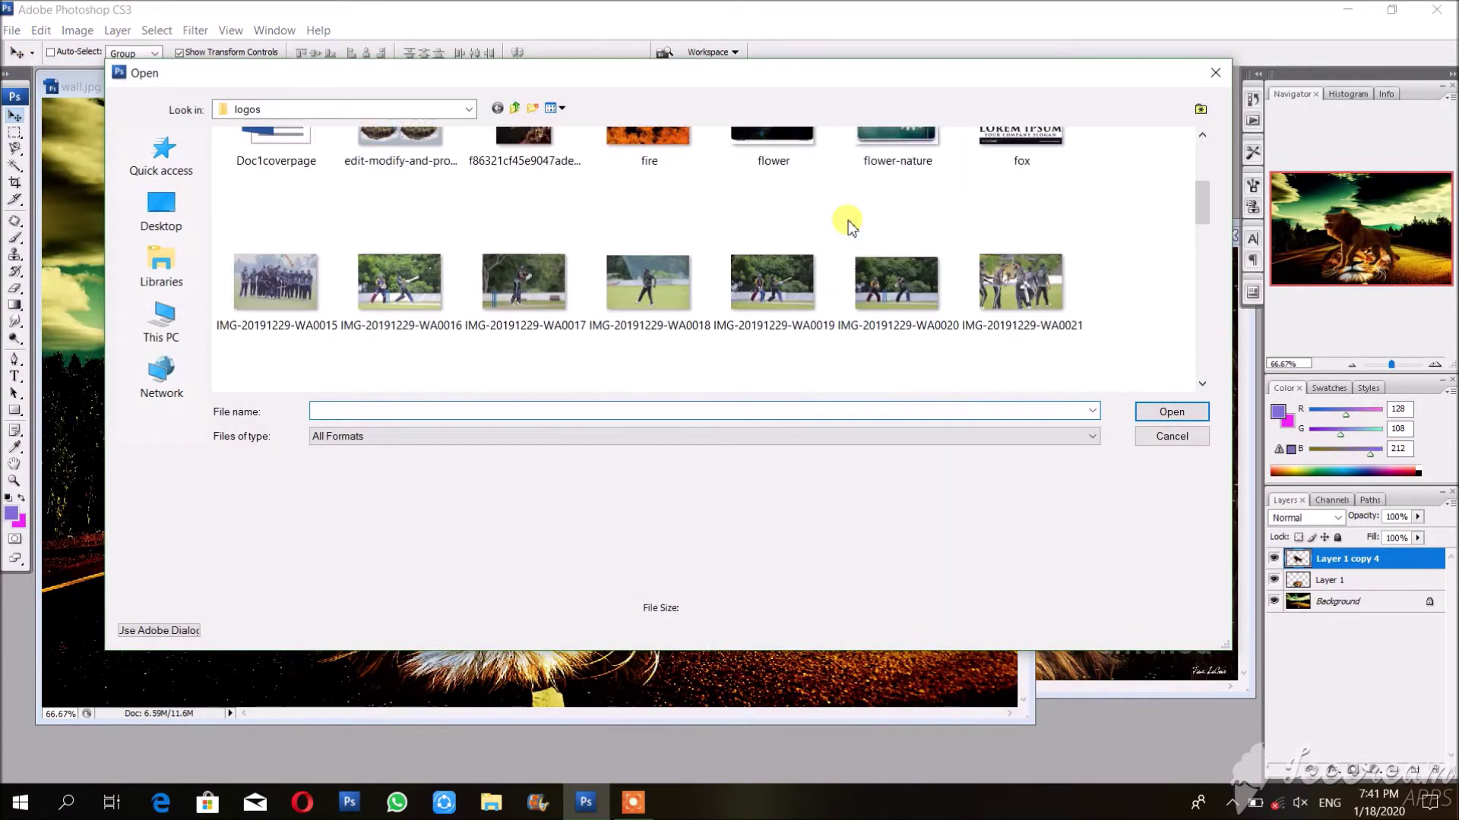
{"action": "scroll", "coordinate": [849, 225], "scroll_direction": "down", "scroll_amount": 10}
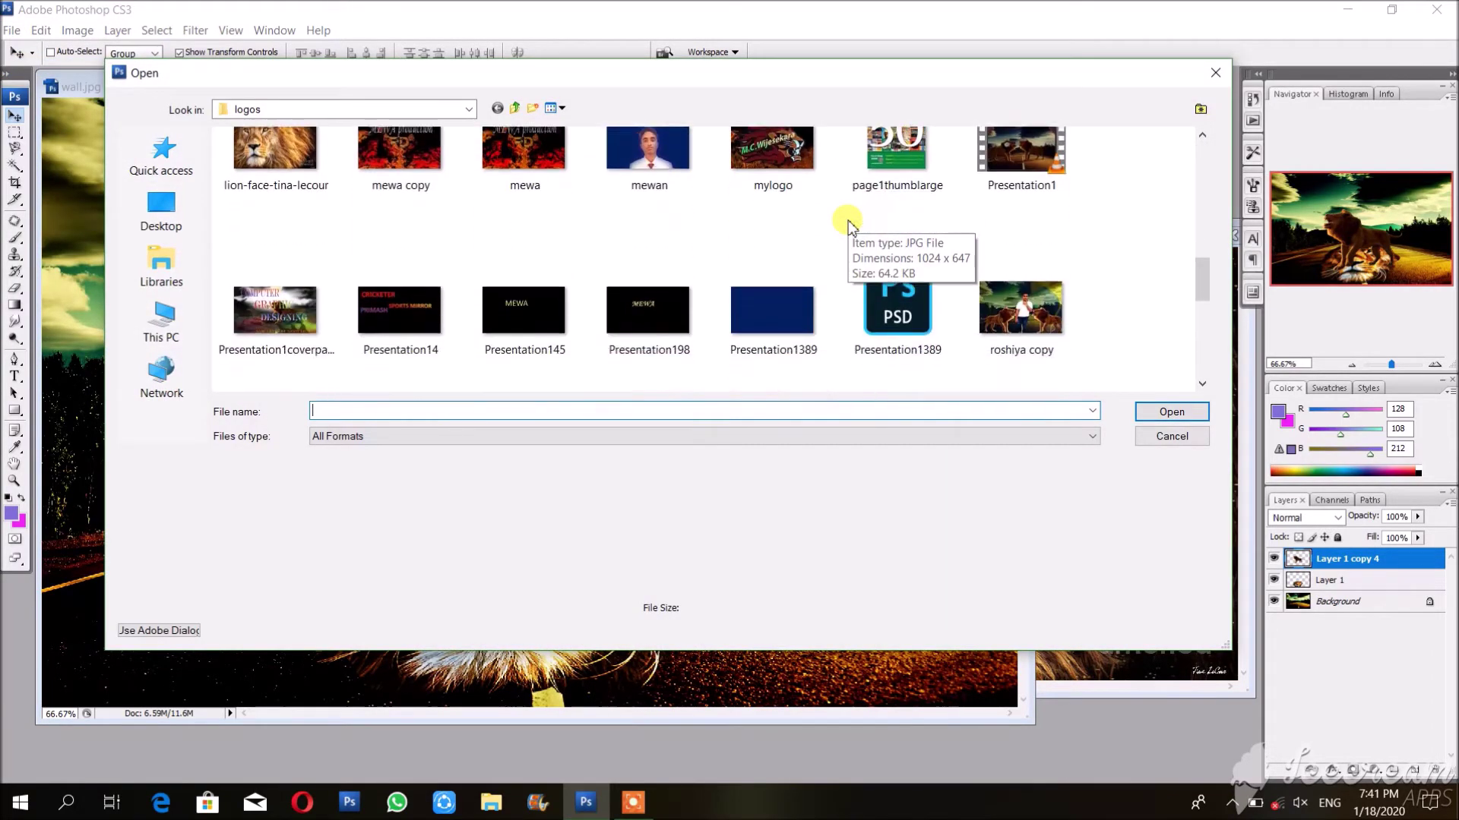
{"action": "scroll", "coordinate": [849, 225], "scroll_direction": "down", "scroll_amount": 3}
{"action": "scroll", "coordinate": [849, 225], "scroll_direction": "up", "scroll_amount": 1}
{"action": "scroll", "coordinate": [850, 225], "scroll_direction": "down", "scroll_amount": 1}
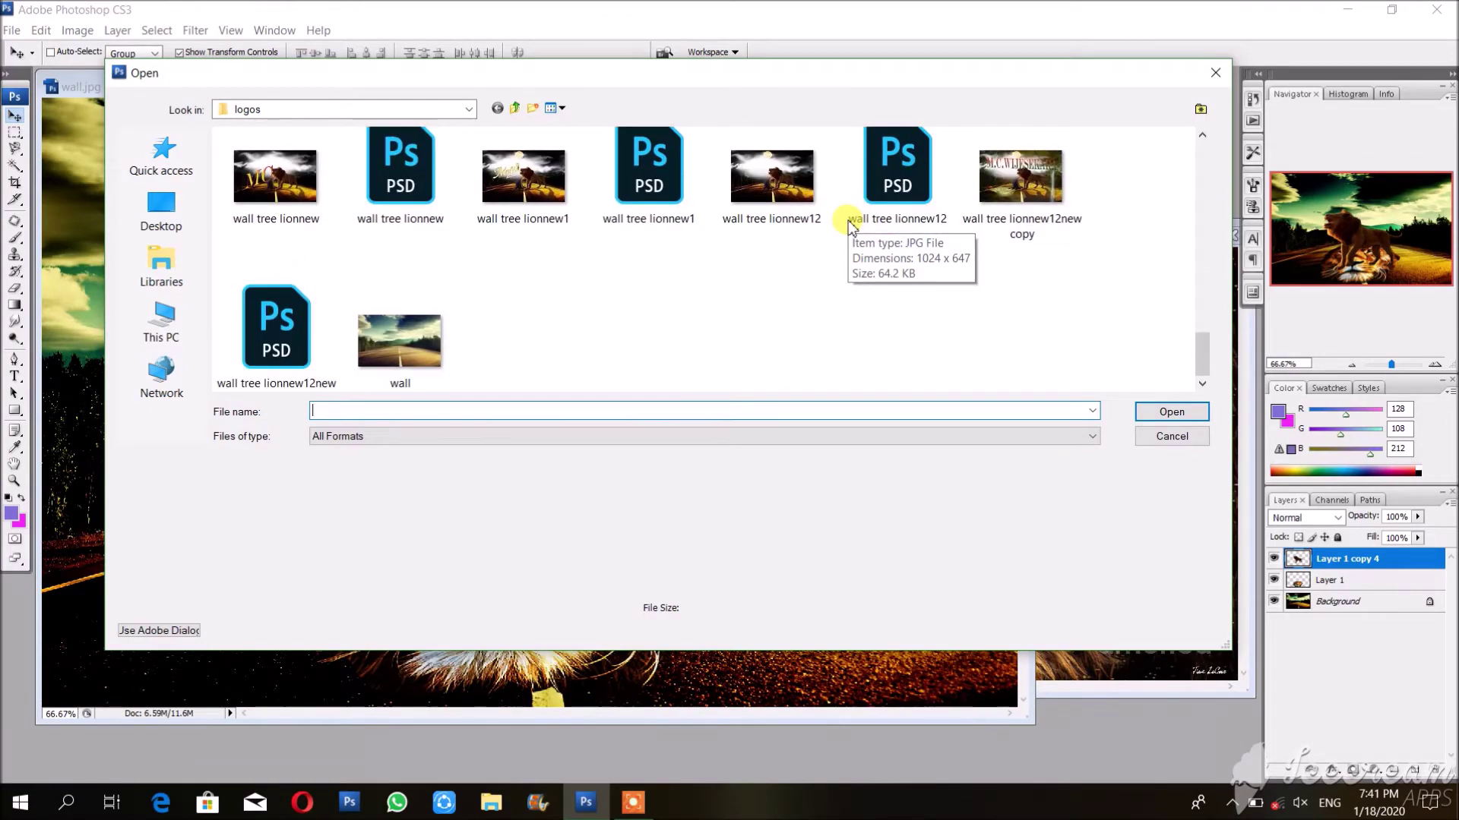
{"action": "scroll", "coordinate": [849, 224], "scroll_direction": "up", "scroll_amount": 20}
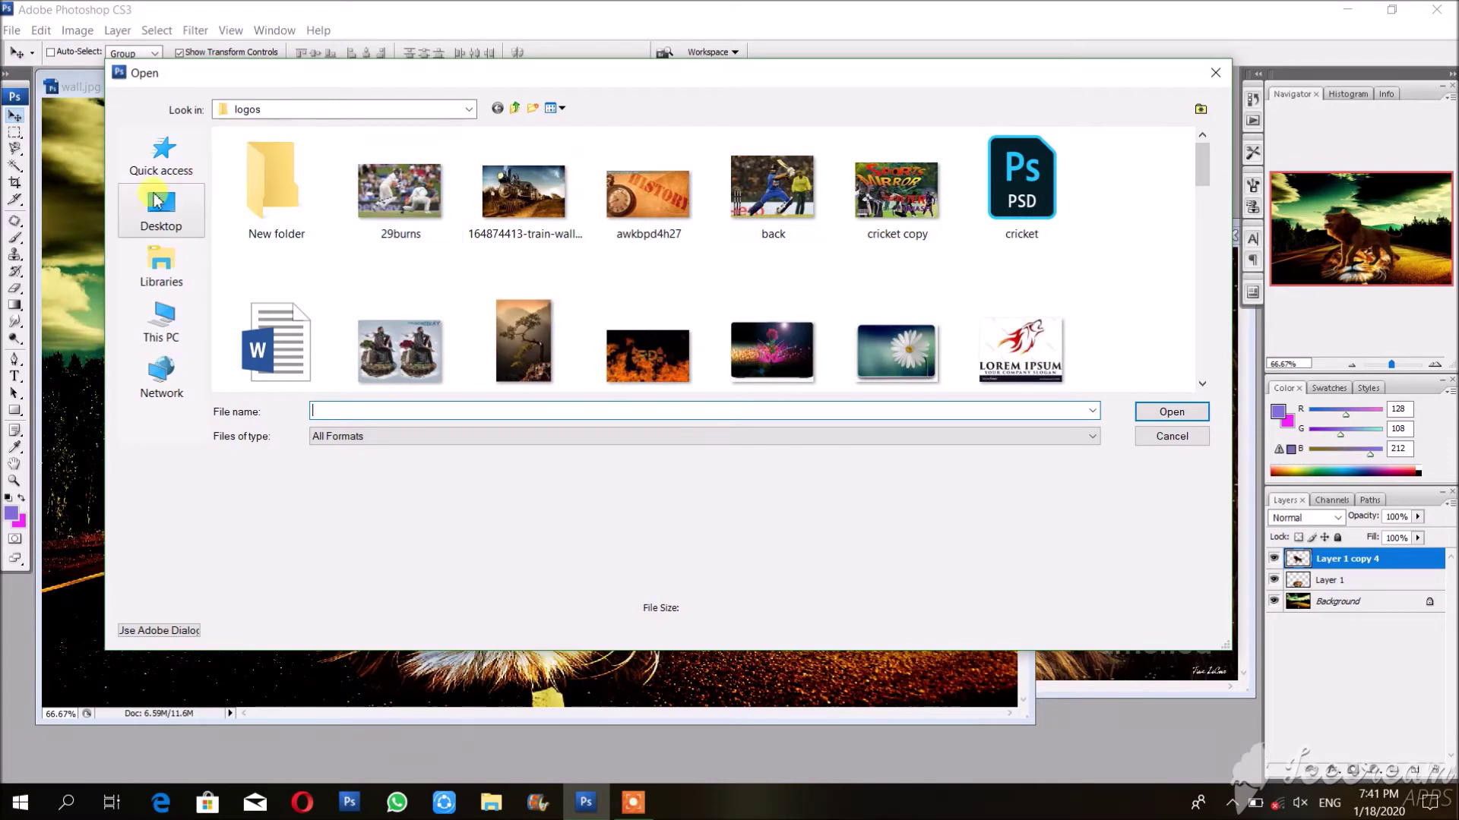
Step: Open Vector-Cartoon-Nature-Background-03.jpg from the CIGD folder inside DiTEC NEW Batch 44 - Copy on drive D
{"action": "left_click", "coordinate": [157, 202]}
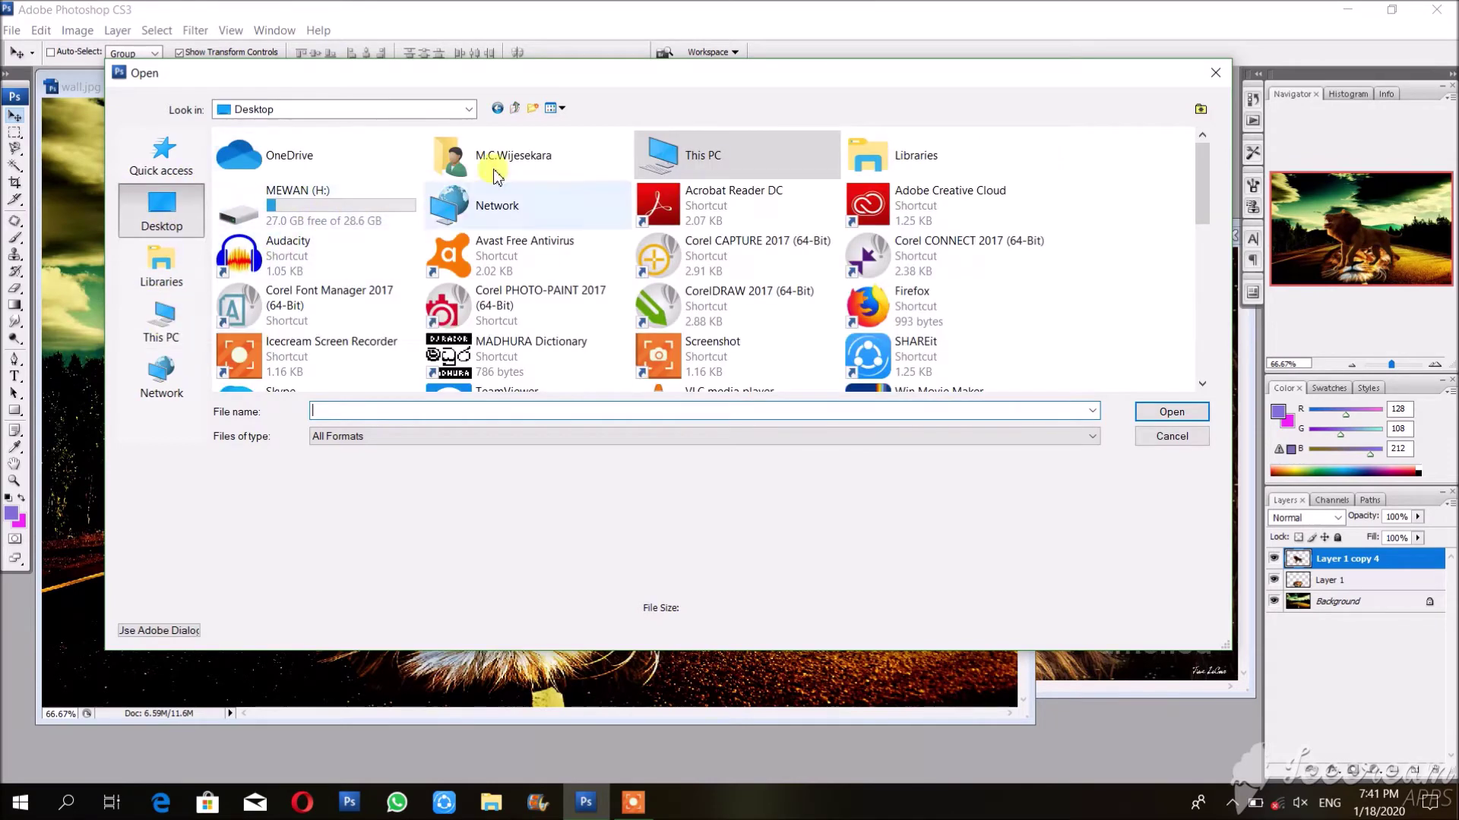
{"action": "left_click", "coordinate": [160, 267]}
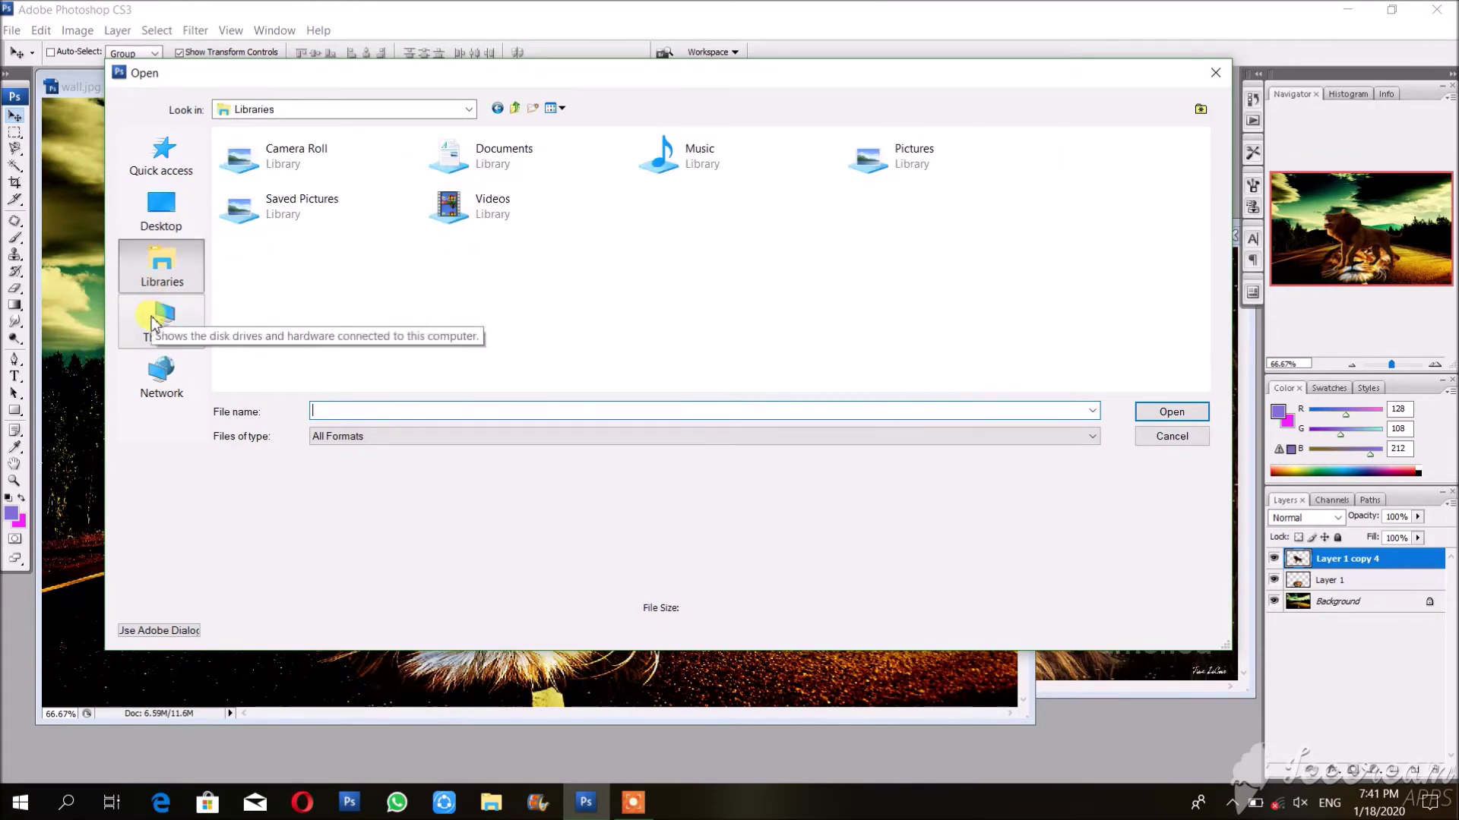
{"action": "left_click", "coordinate": [154, 323]}
{"action": "double_click", "coordinate": [489, 287]}
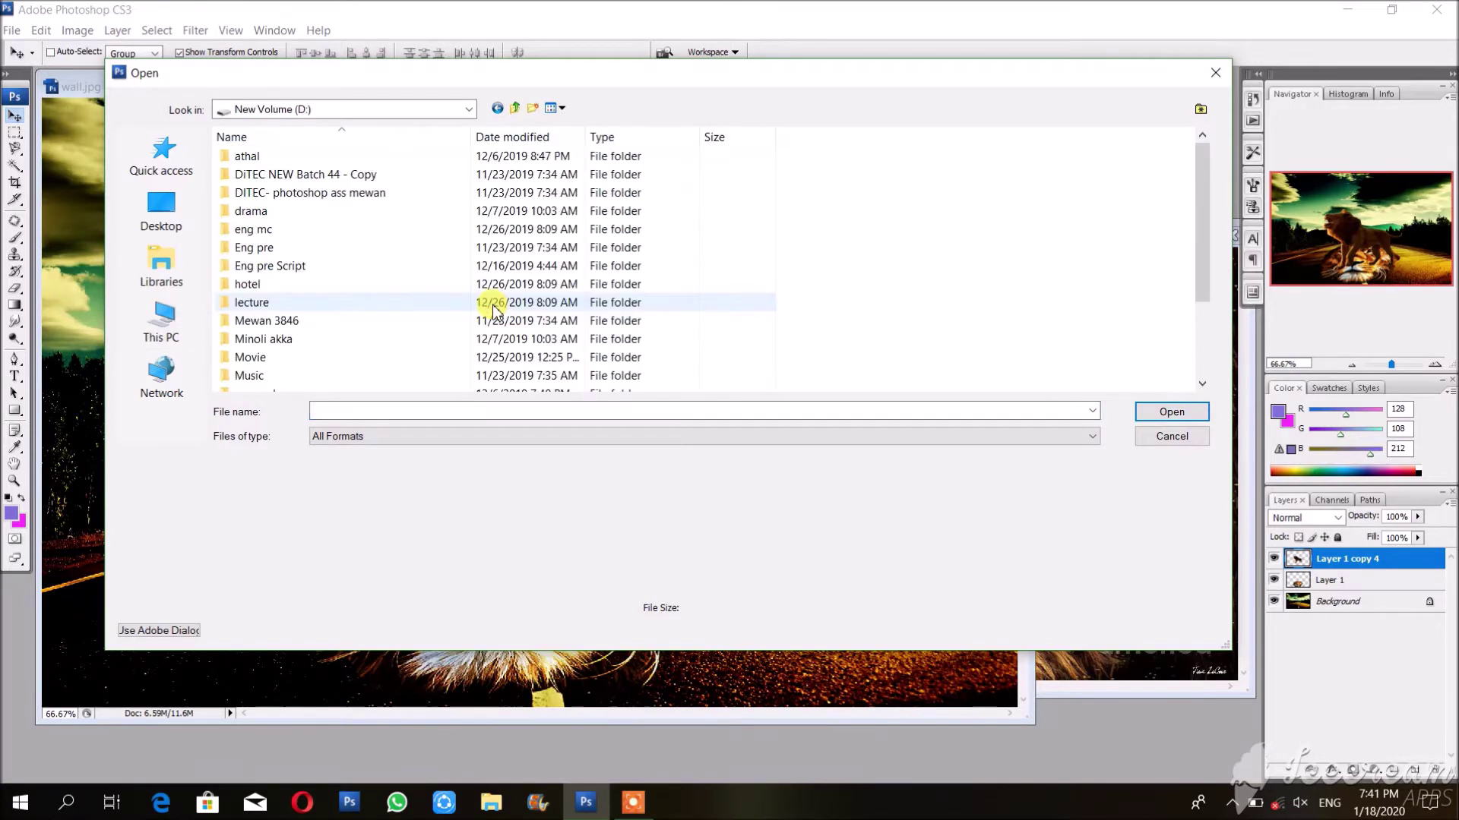
{"action": "double_click", "coordinate": [492, 310]}
{"action": "left_click", "coordinate": [320, 227]}
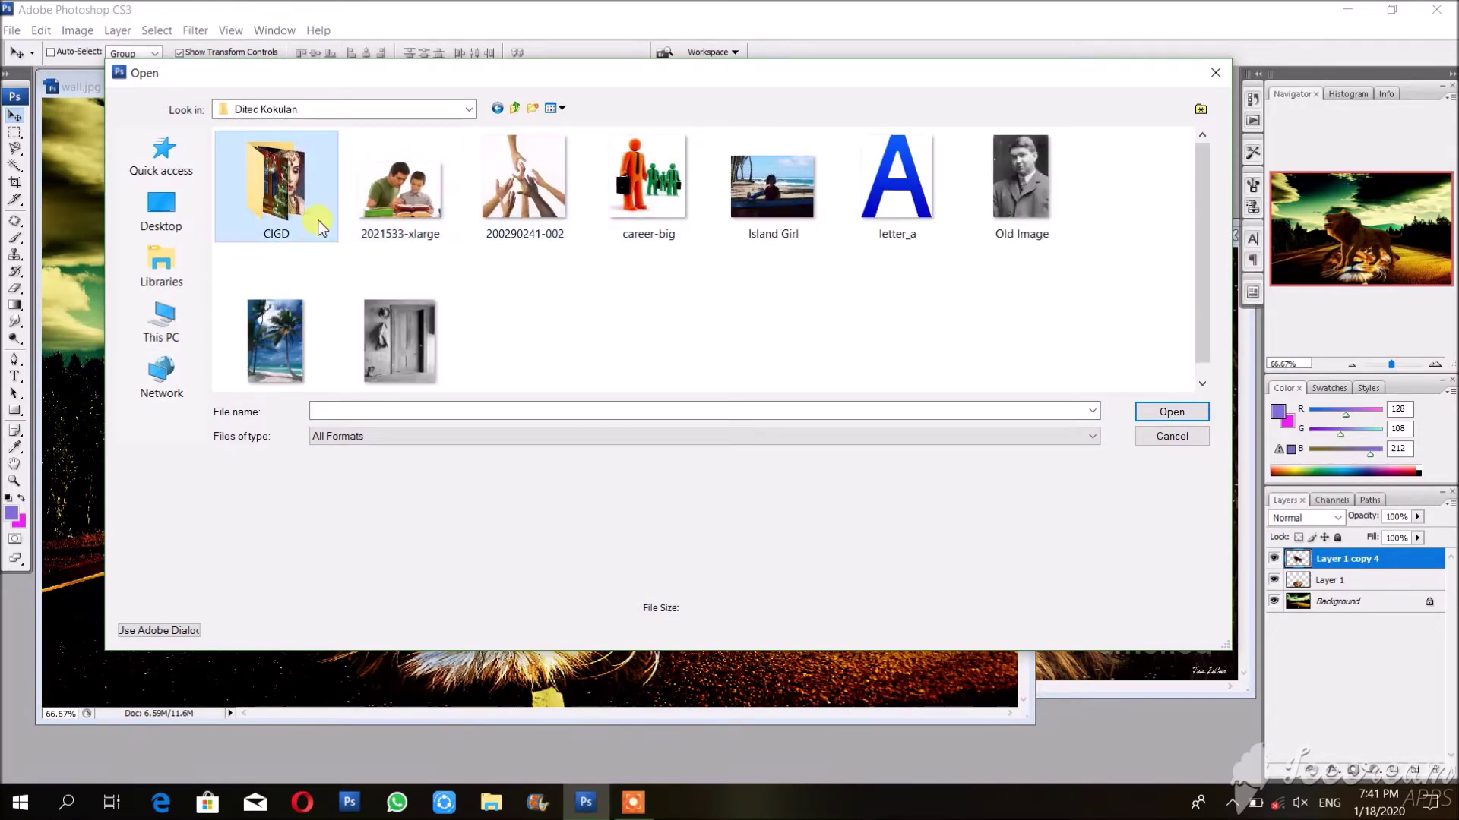
{"action": "double_click", "coordinate": [320, 226]}
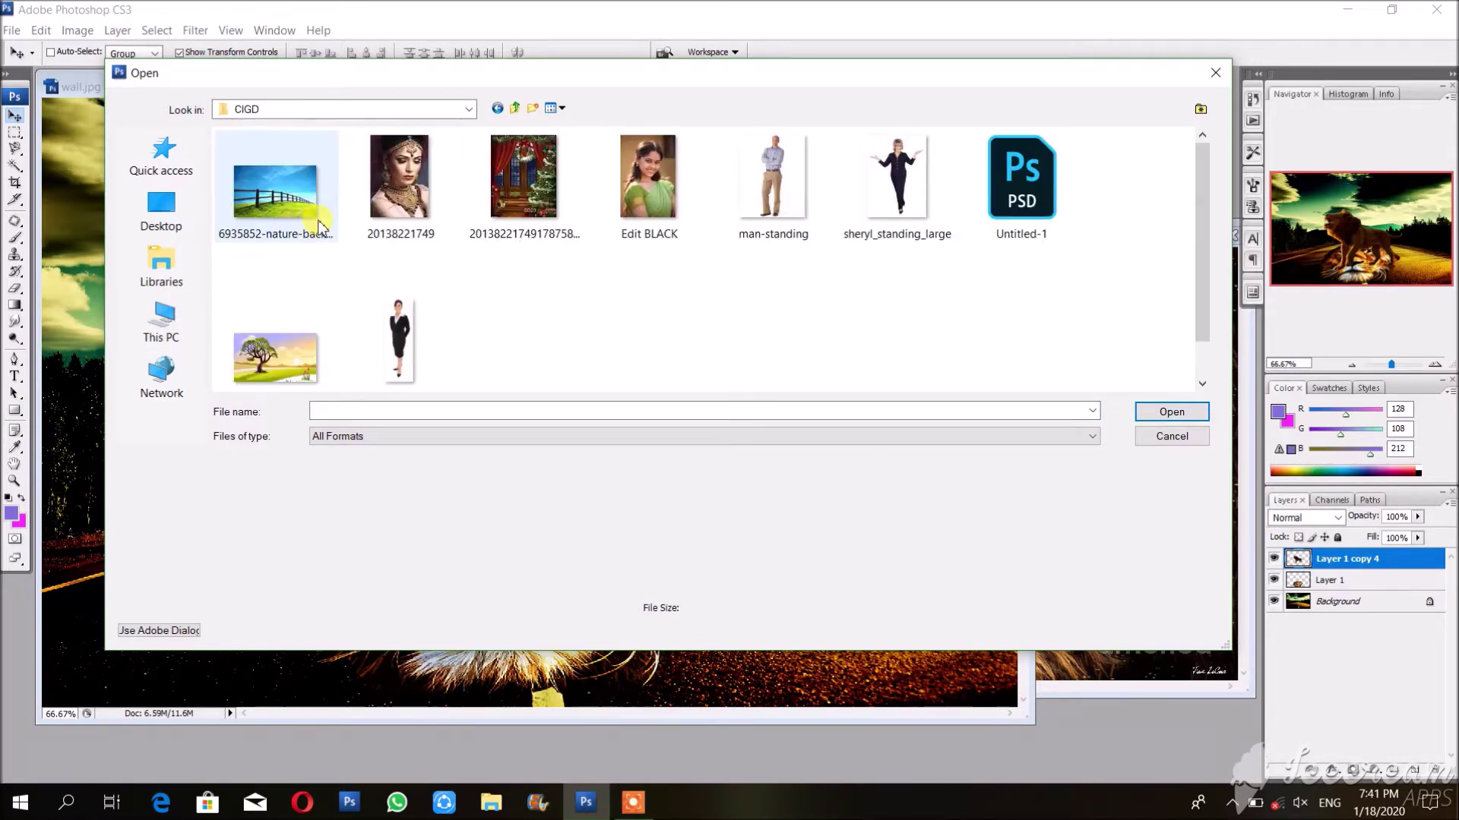
{"action": "left_click", "coordinate": [279, 317]}
{"action": "double_click", "coordinate": [279, 317]}
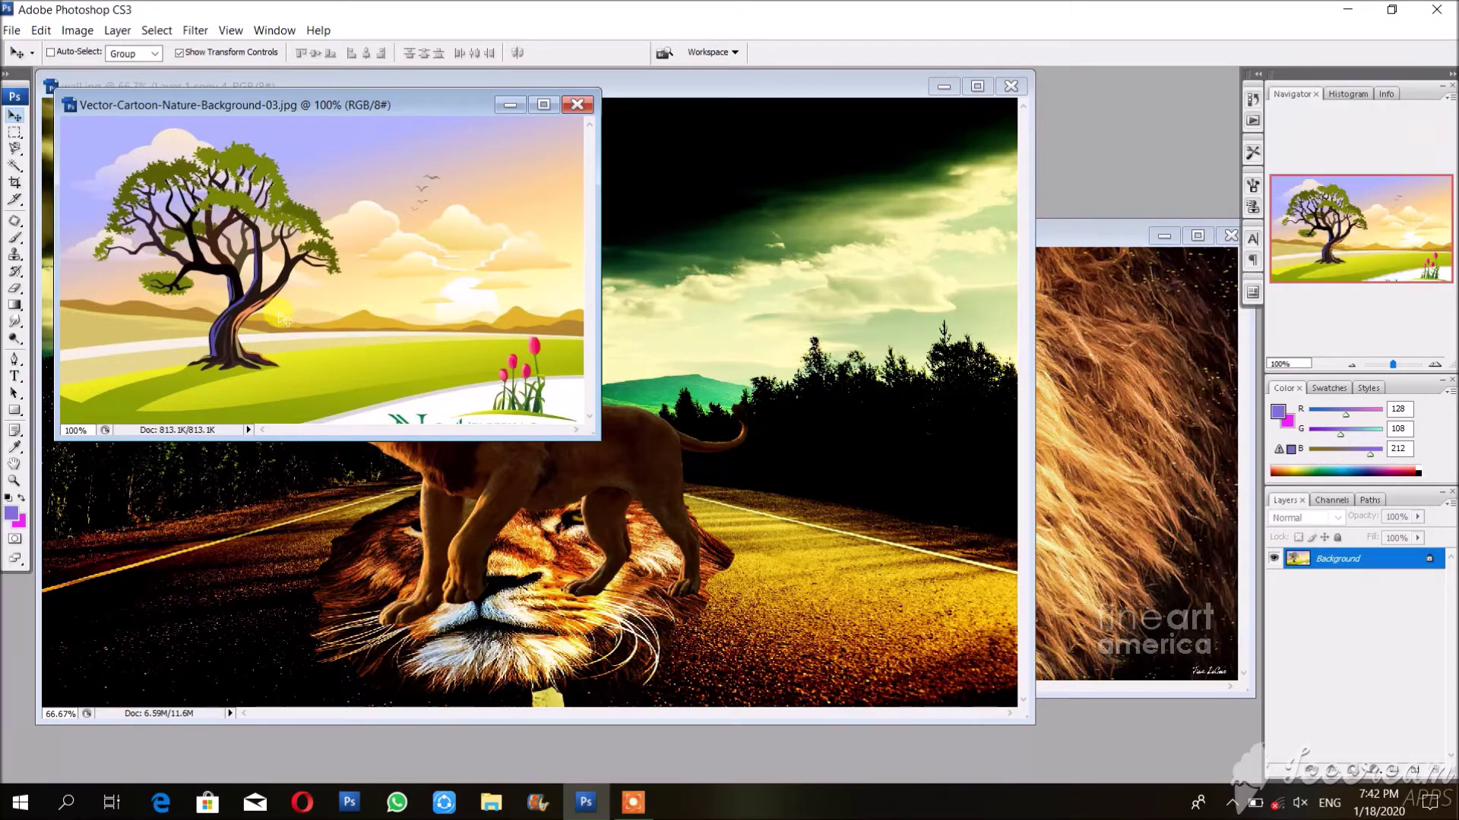
Step: Draw an elliptical selection around the tree's trunk and shift the wall.jpg window clear of the cartoon nature image
{"action": "left_click", "coordinate": [13, 137]}
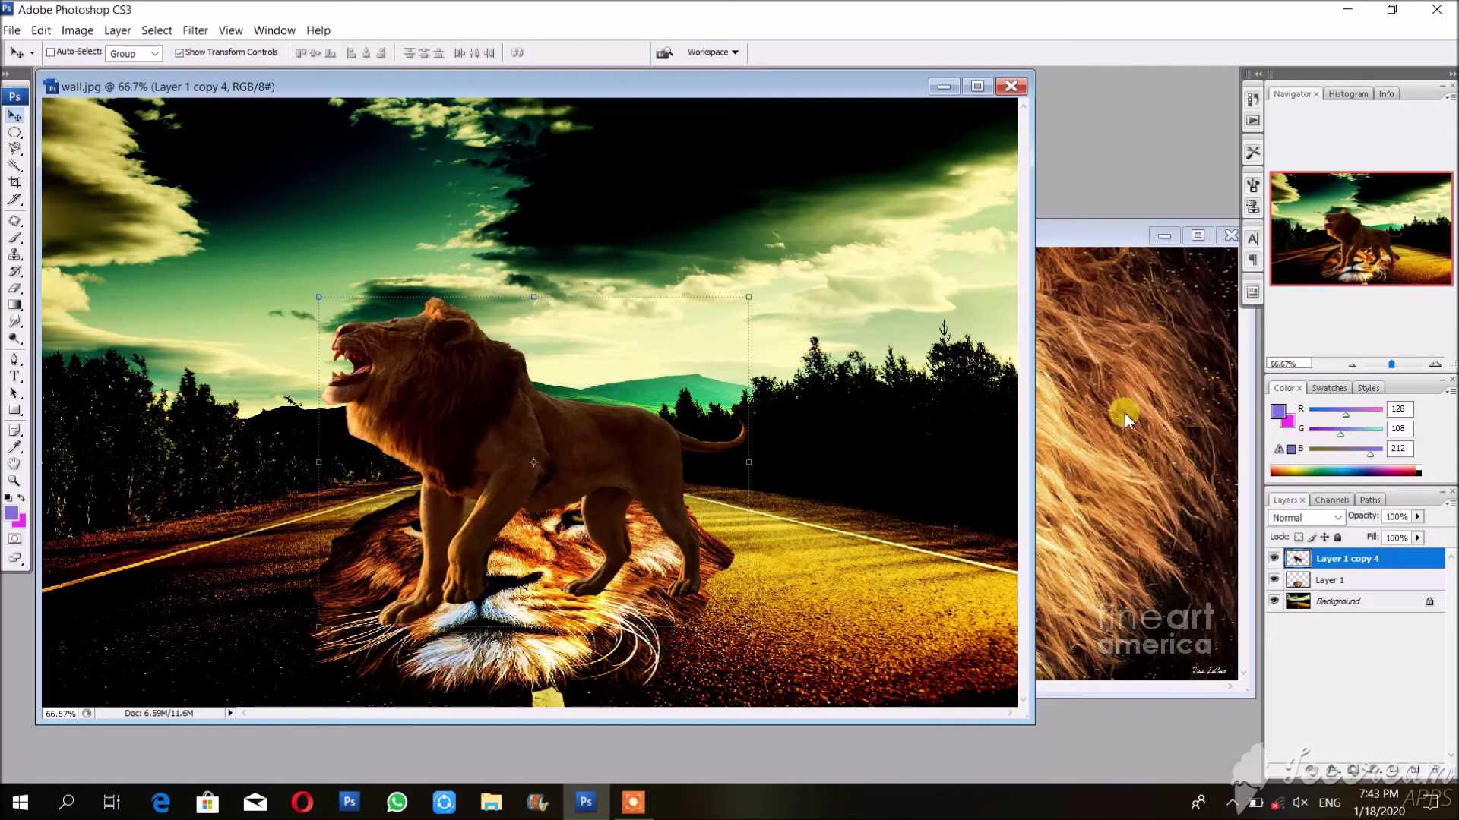
{"action": "left_click_drag", "start_coordinate": [640, 86], "coordinate": [755, 144]}
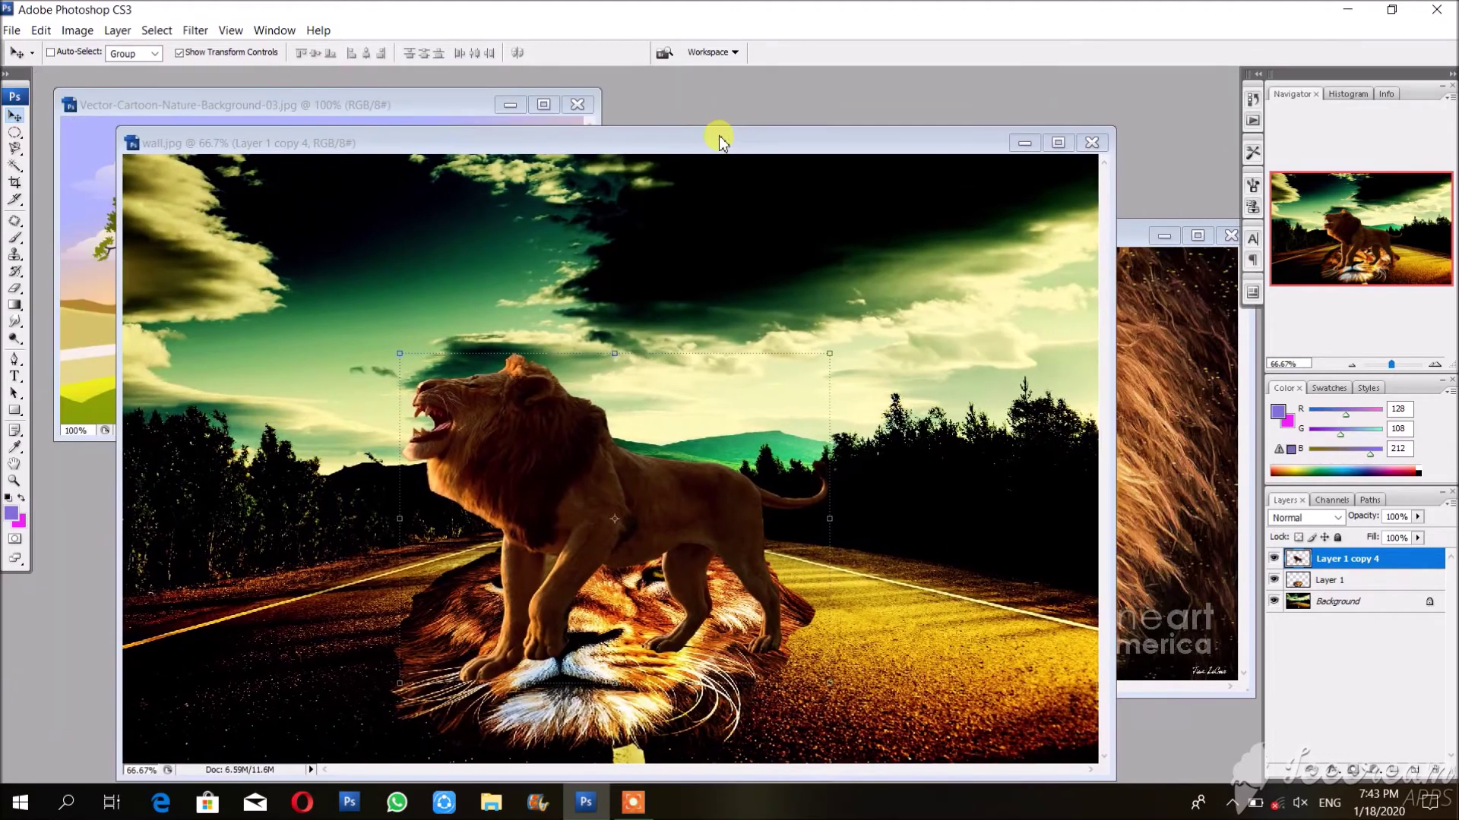
{"action": "left_click", "coordinate": [368, 107]}
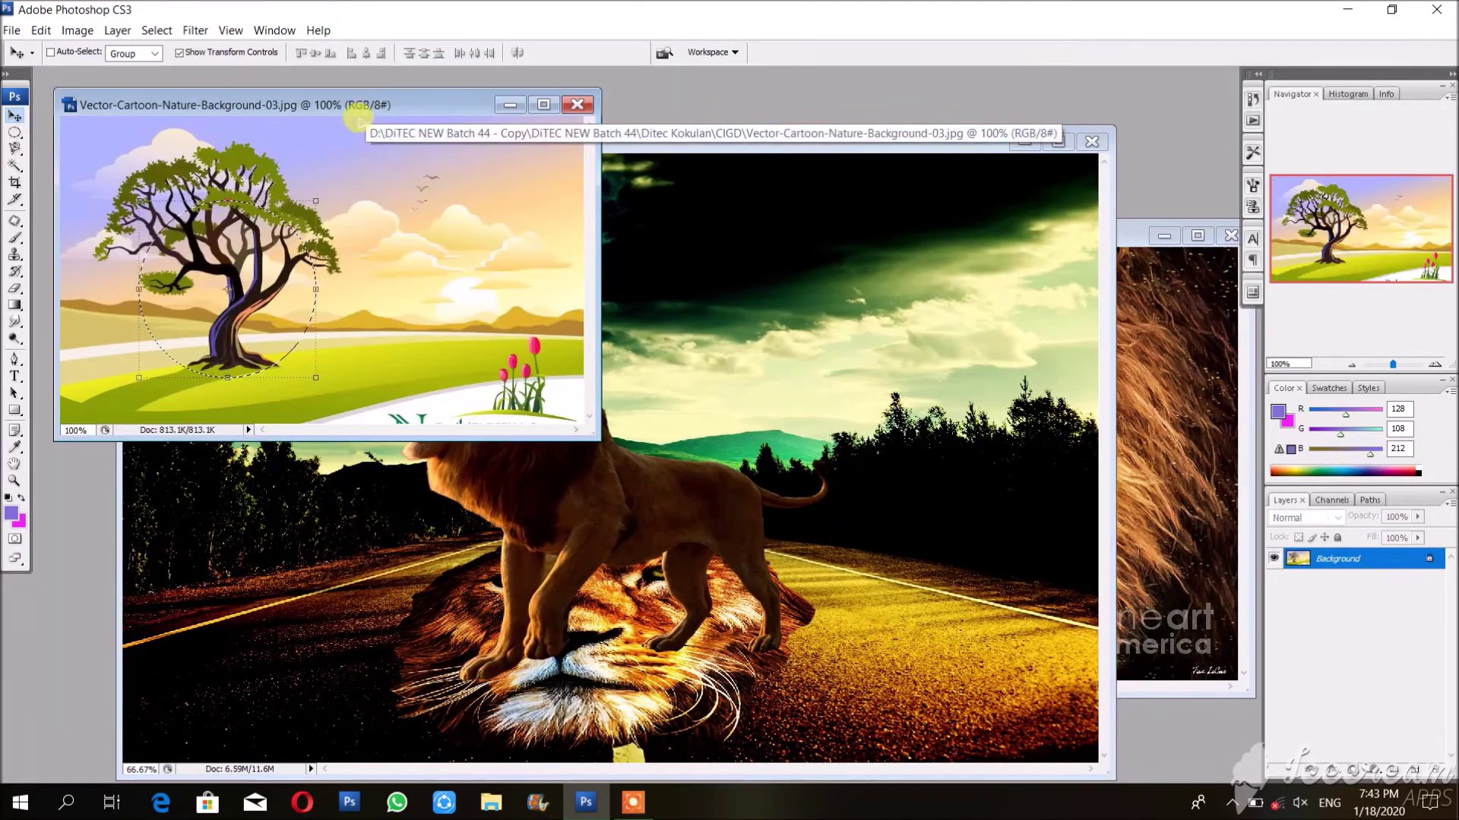
Step: Set the elliptical selection's feather to 75 px and draw a new ellipse around the cartoon tree's trunk
{"action": "left_click", "coordinate": [13, 133]}
{"action": "left_click", "coordinate": [157, 53]}
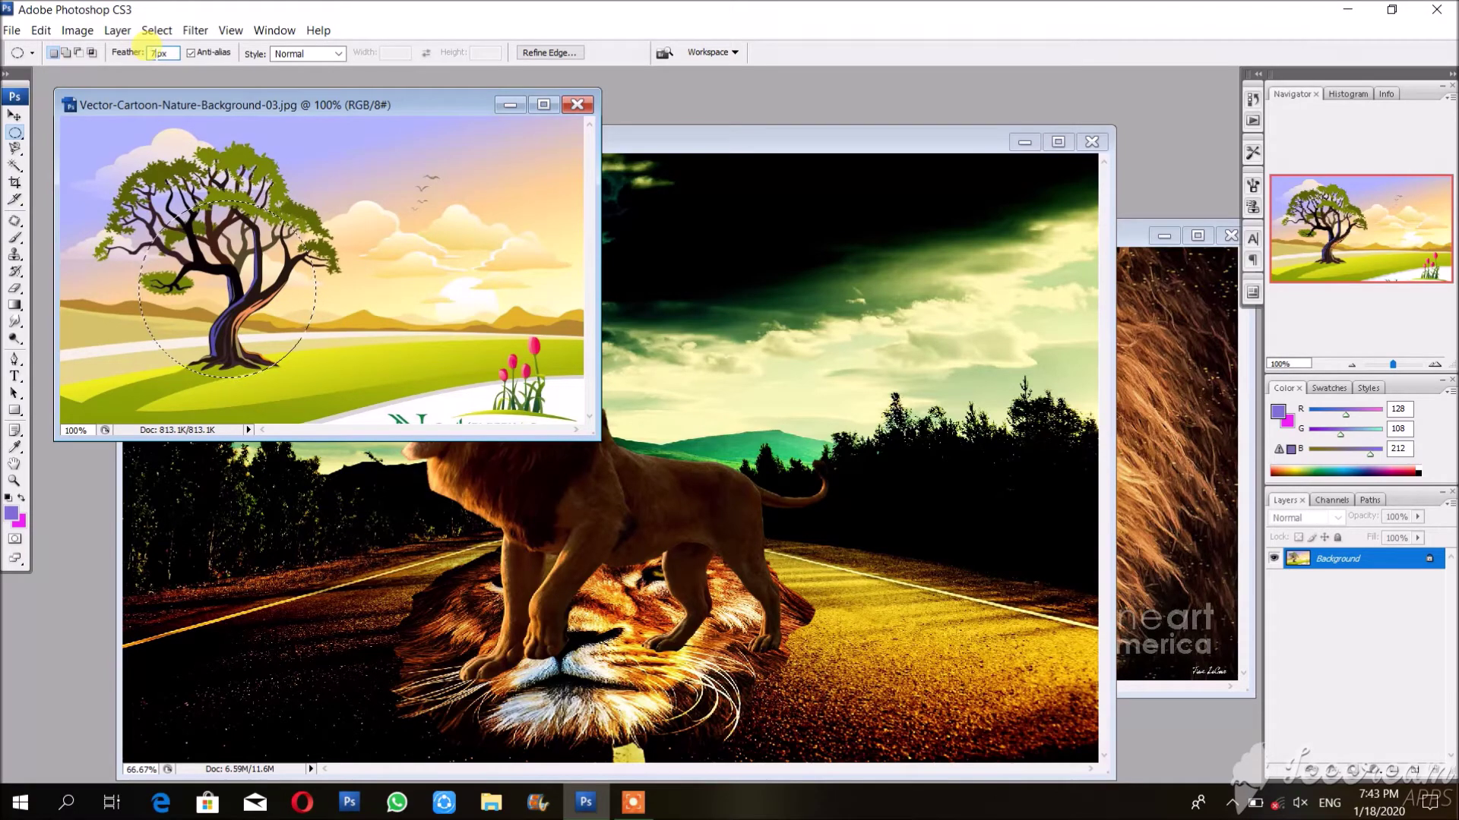
{"action": "type", "text": "75"}
{"action": "left_click_drag", "start_coordinate": [304, 395], "coordinate": [288, 389]}
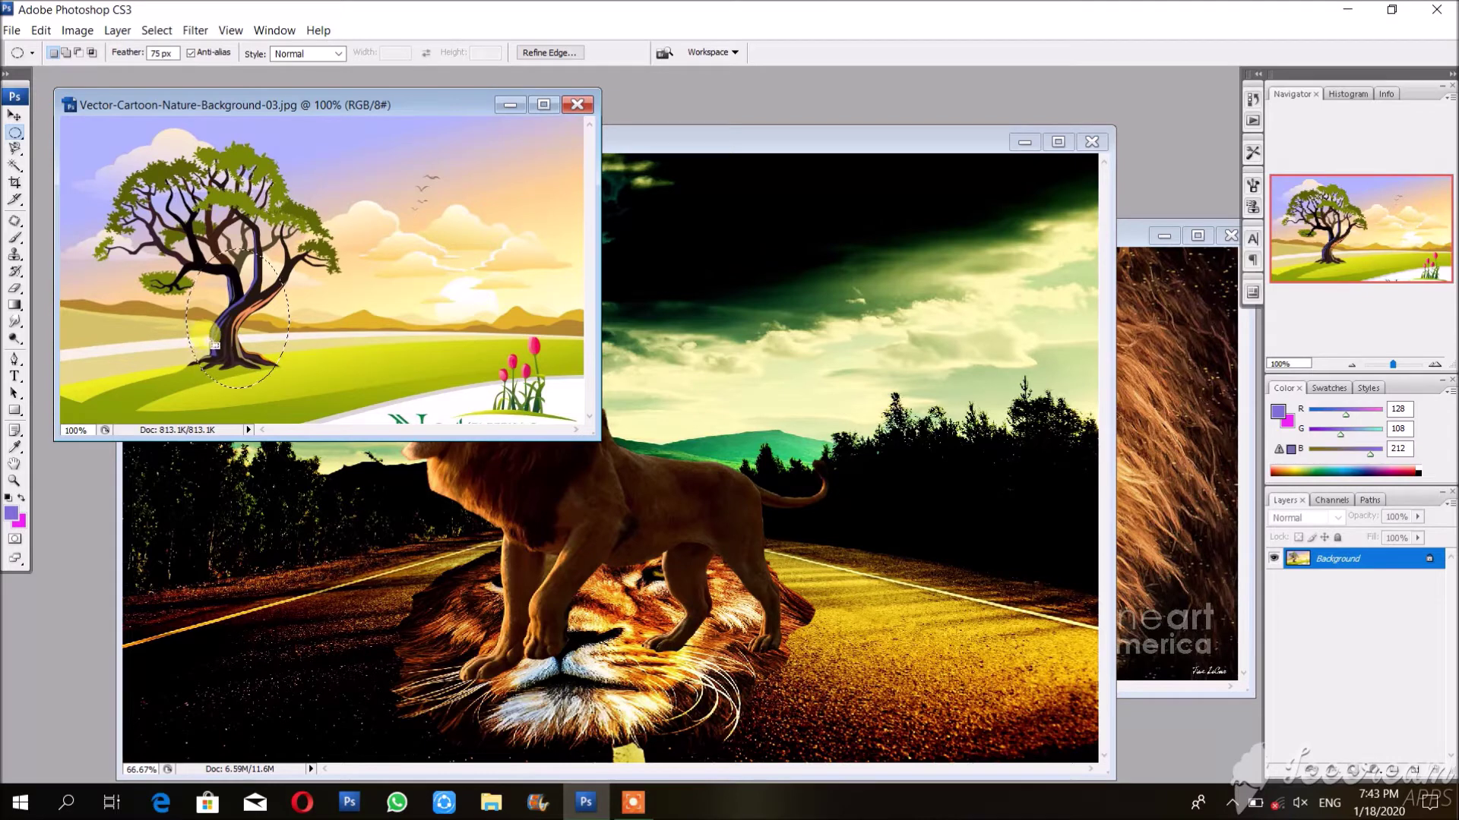
{"action": "left_click_drag", "start_coordinate": [216, 338], "coordinate": [209, 306]}
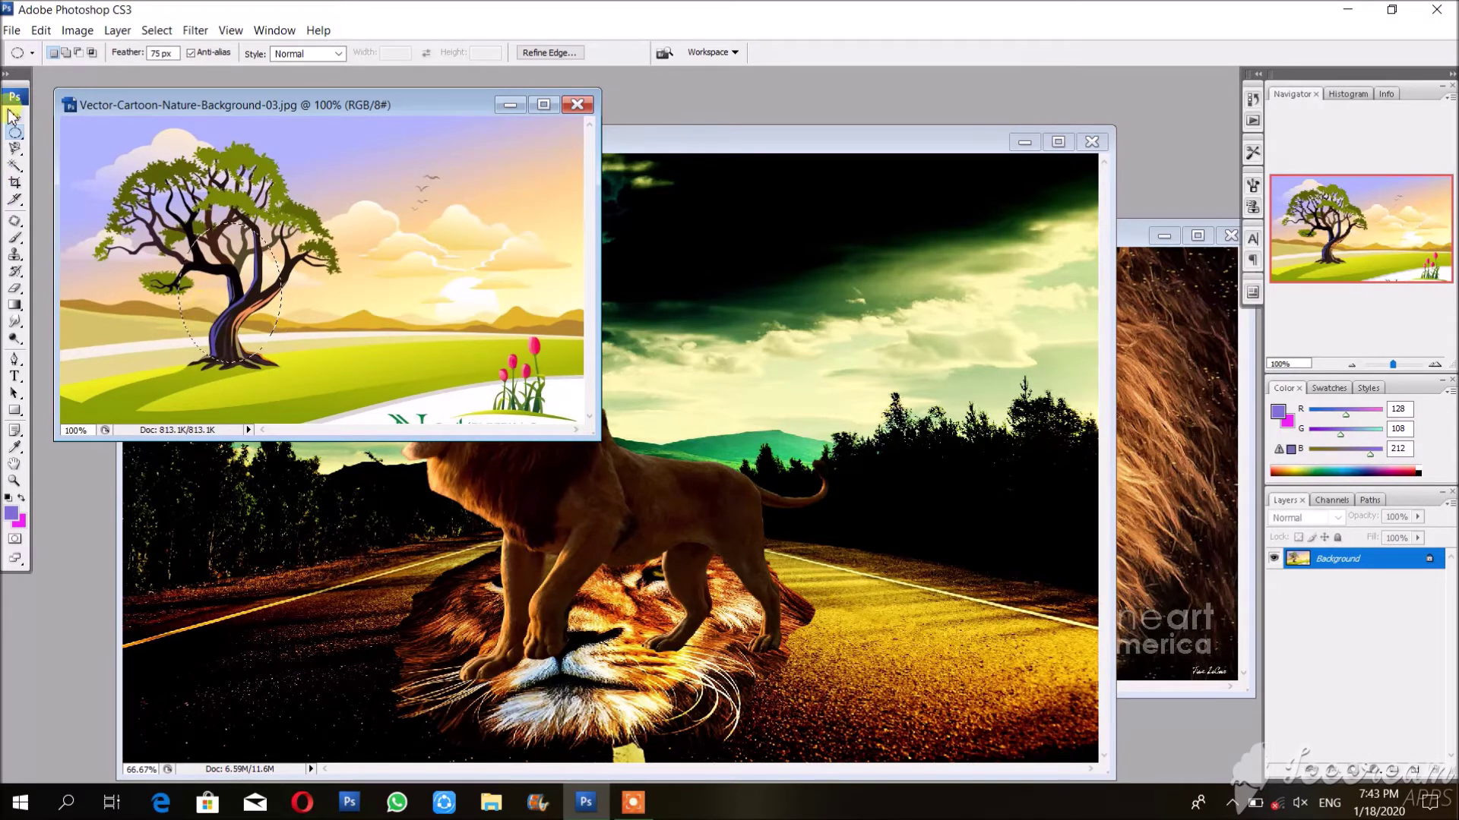
Step: Bring the feathered tree into wall.jpg, scale it to about 180% by 169.1%, and place it over the roaring lion's head and chest
{"action": "key", "text": "v"}
{"action": "left_click_drag", "start_coordinate": [220, 304], "coordinate": [363, 336]}
{"action": "left_click_drag", "start_coordinate": [398, 280], "coordinate": [585, 536]}
{"action": "left_click_drag", "start_coordinate": [708, 450], "coordinate": [911, 305]}
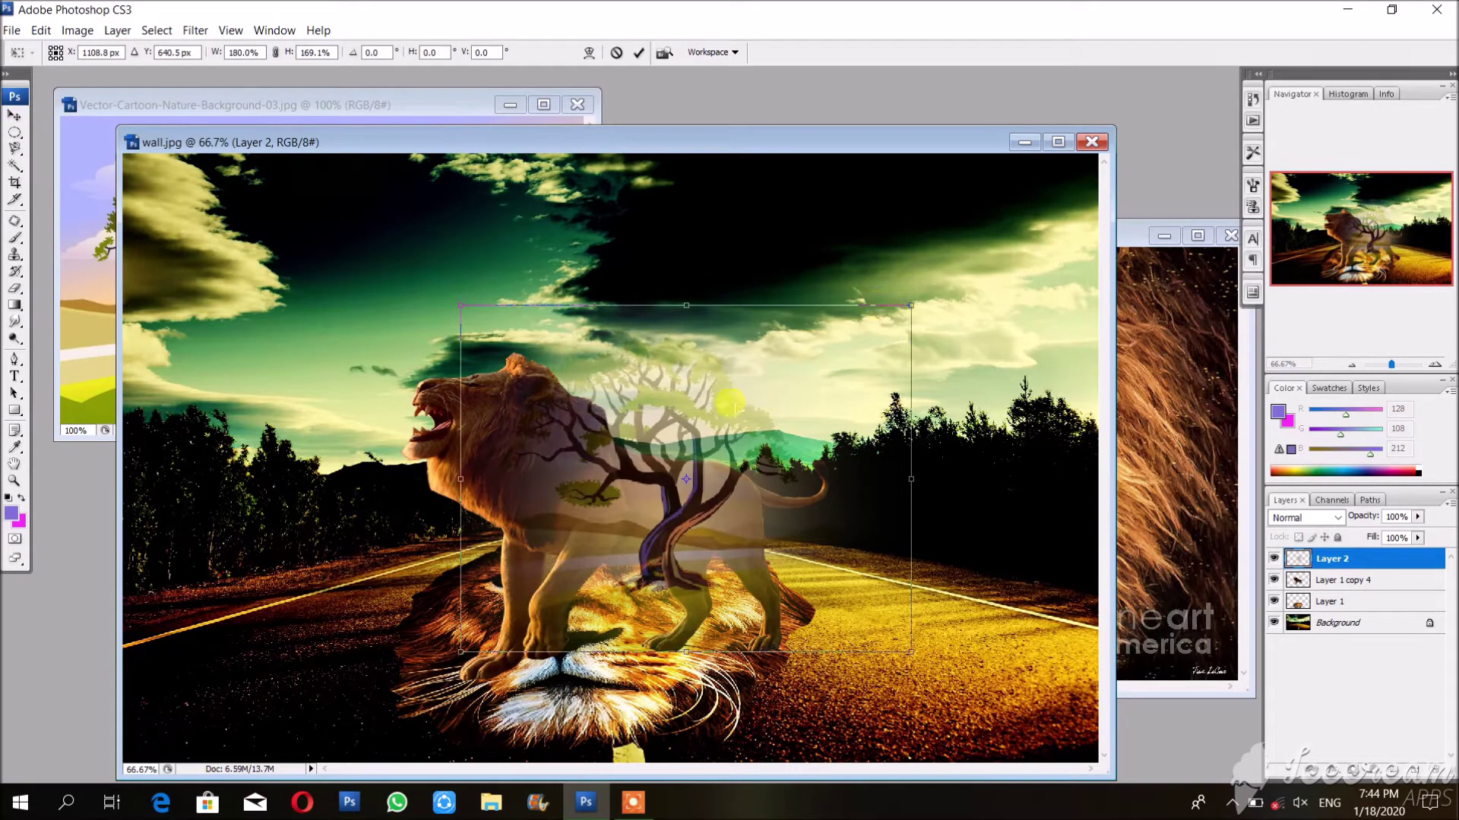
{"action": "left_click_drag", "start_coordinate": [653, 454], "coordinate": [442, 501]}
{"action": "key", "text": "Return"}
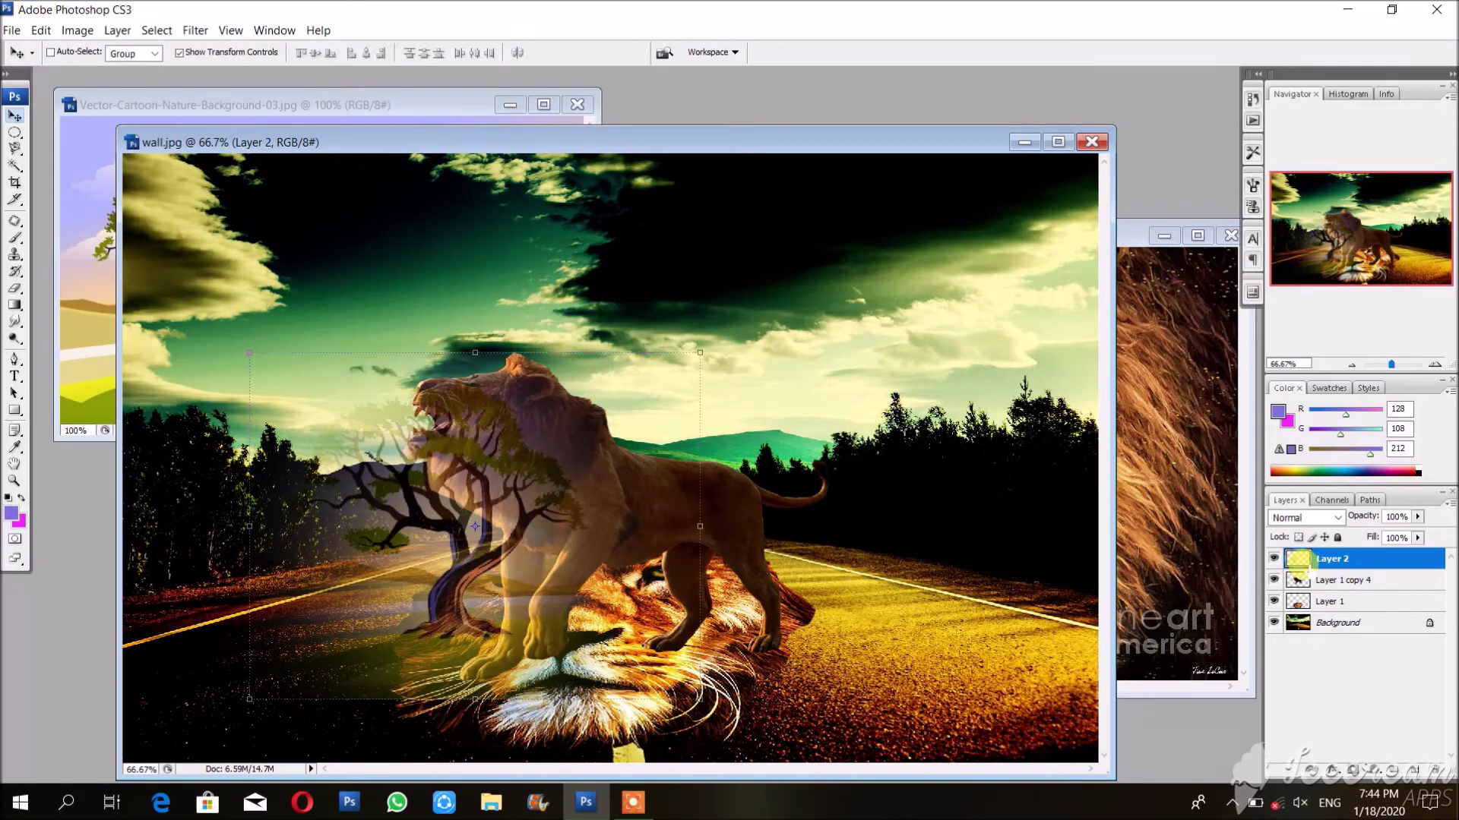
Step: Reorder the tree layer beneath the roaring lion's layer and shift the tree slightly upward behind the lion
{"action": "left_click_drag", "start_coordinate": [1298, 564], "coordinate": [1299, 594]}
{"action": "left_click_drag", "start_coordinate": [448, 552], "coordinate": [452, 519]}
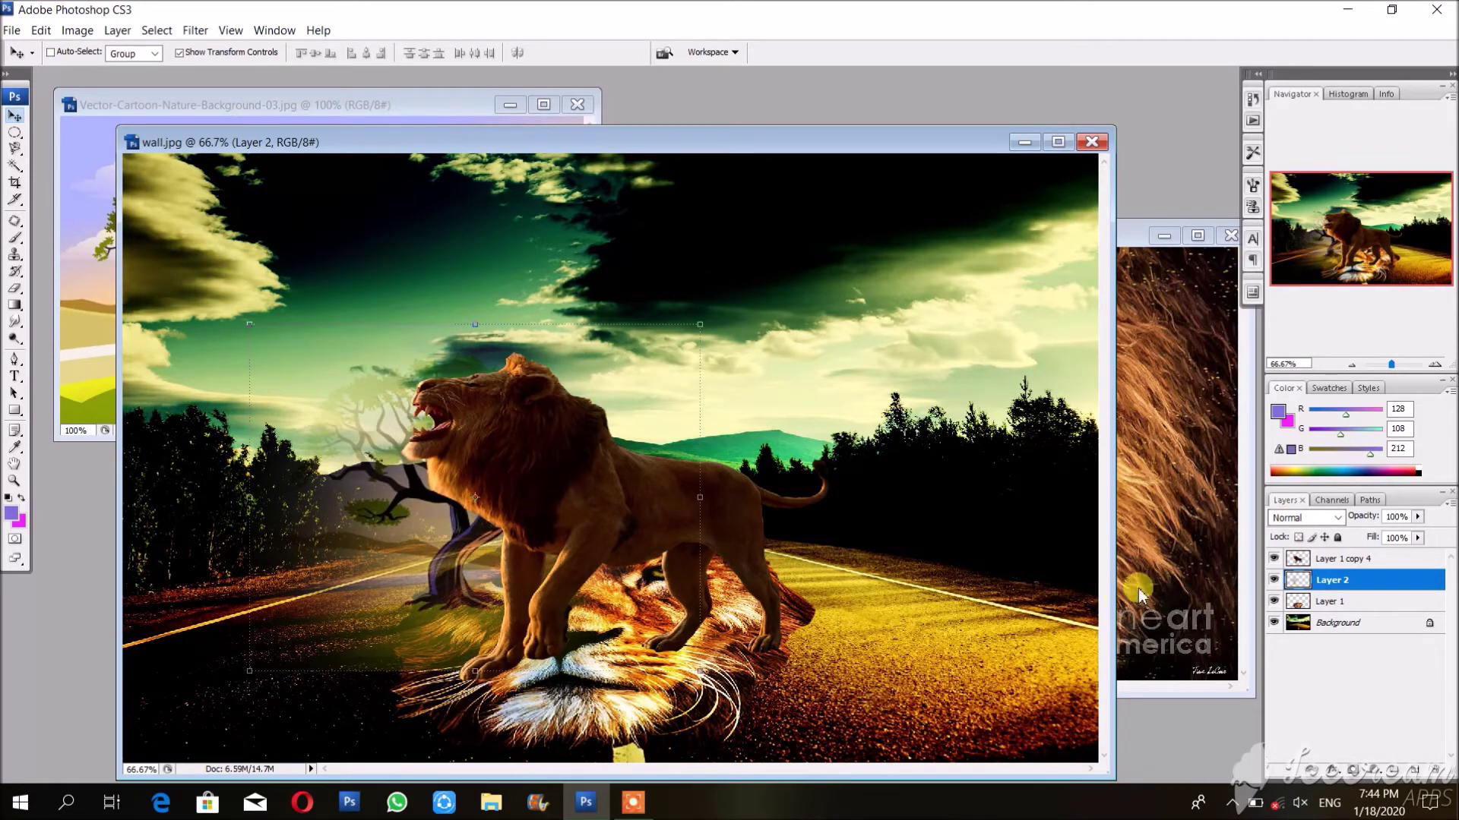
Step: Change the blend mode of the lion face's layer, Layer 1, to Difference
{"action": "left_click", "coordinate": [1300, 600]}
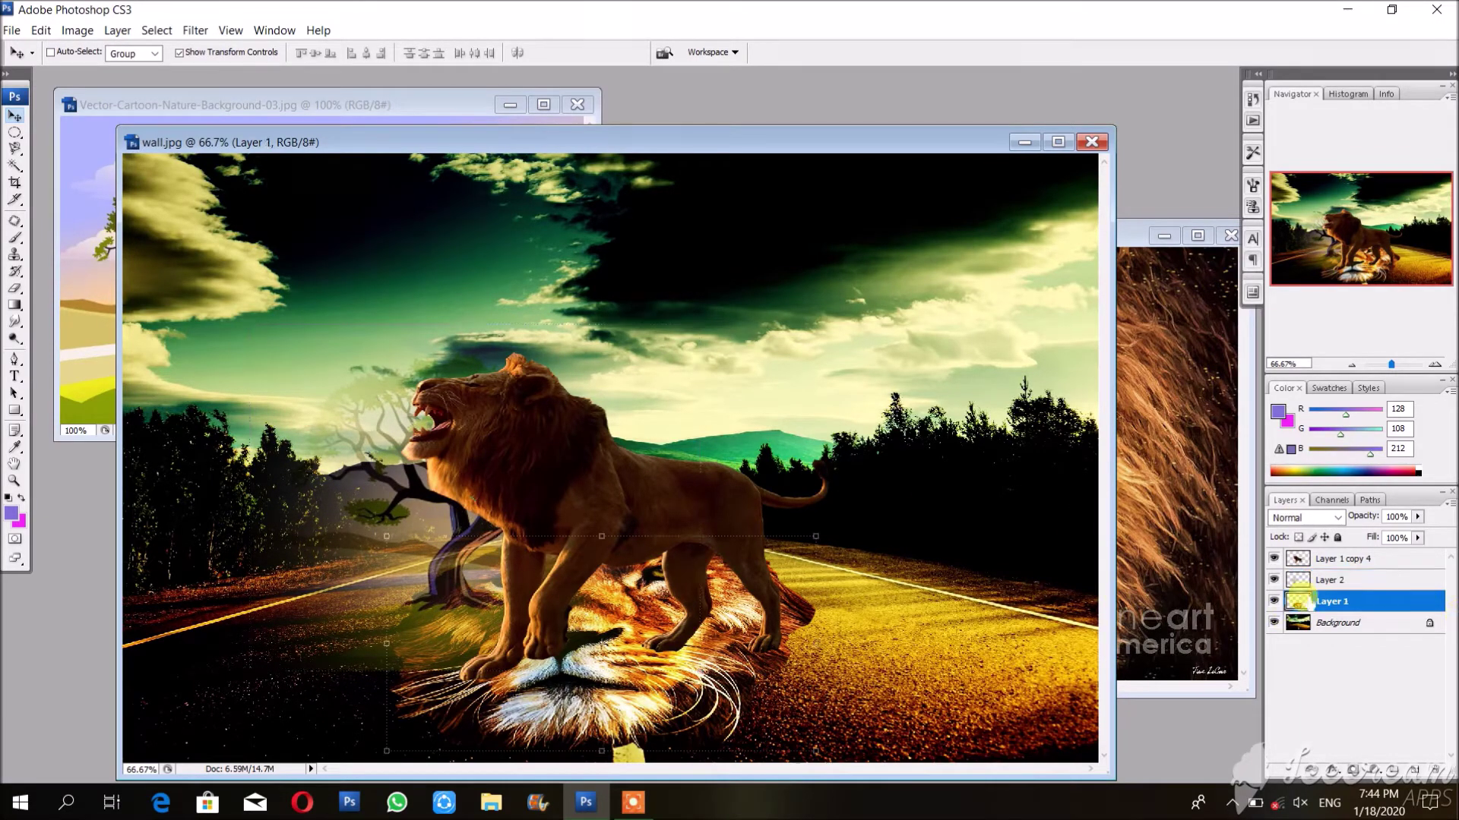
{"action": "scroll", "coordinate": [1343, 518], "scroll_direction": "down", "scroll_amount": 1}
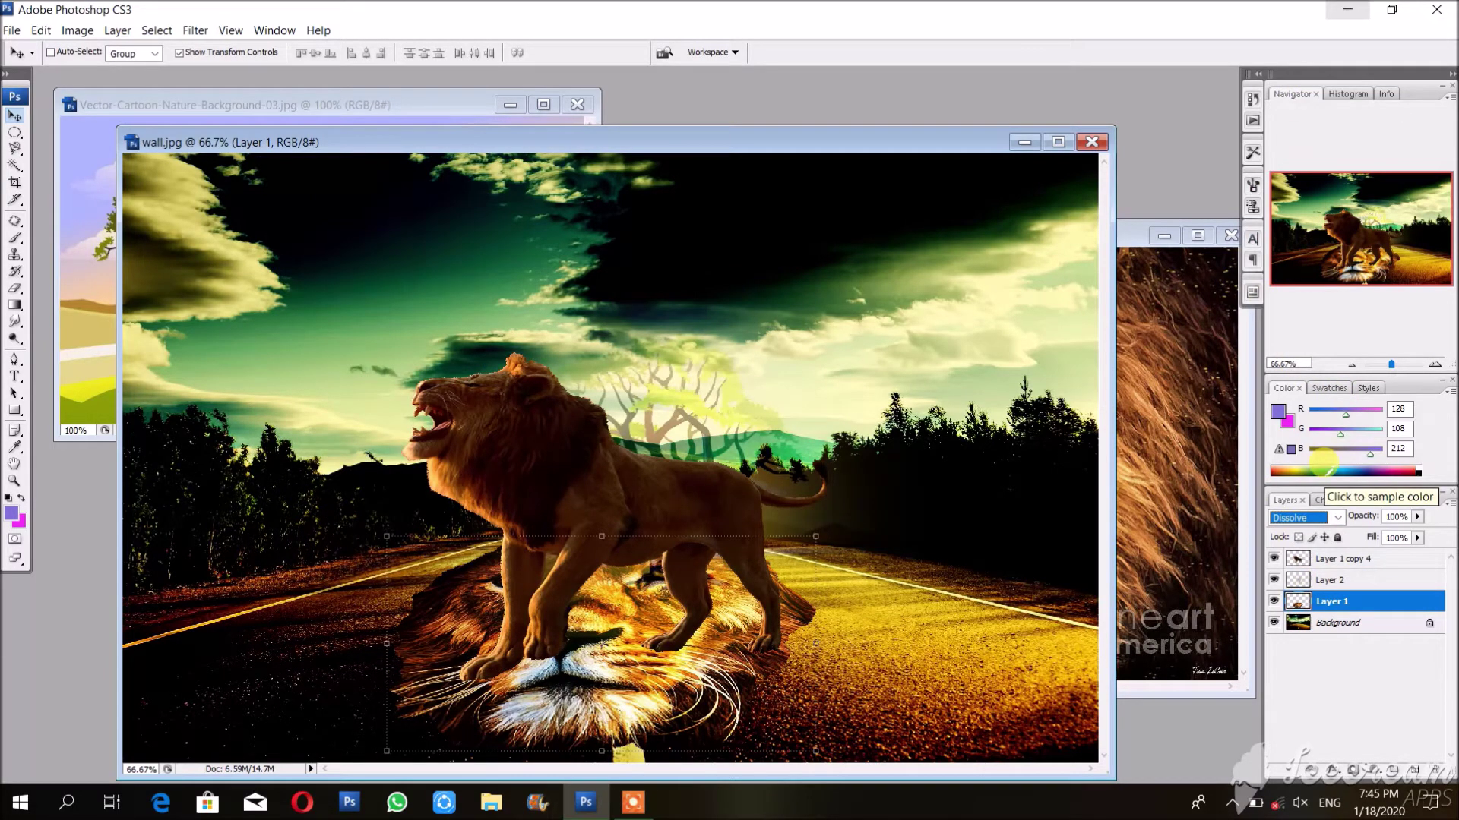
{"action": "left_click", "coordinate": [1339, 518]}
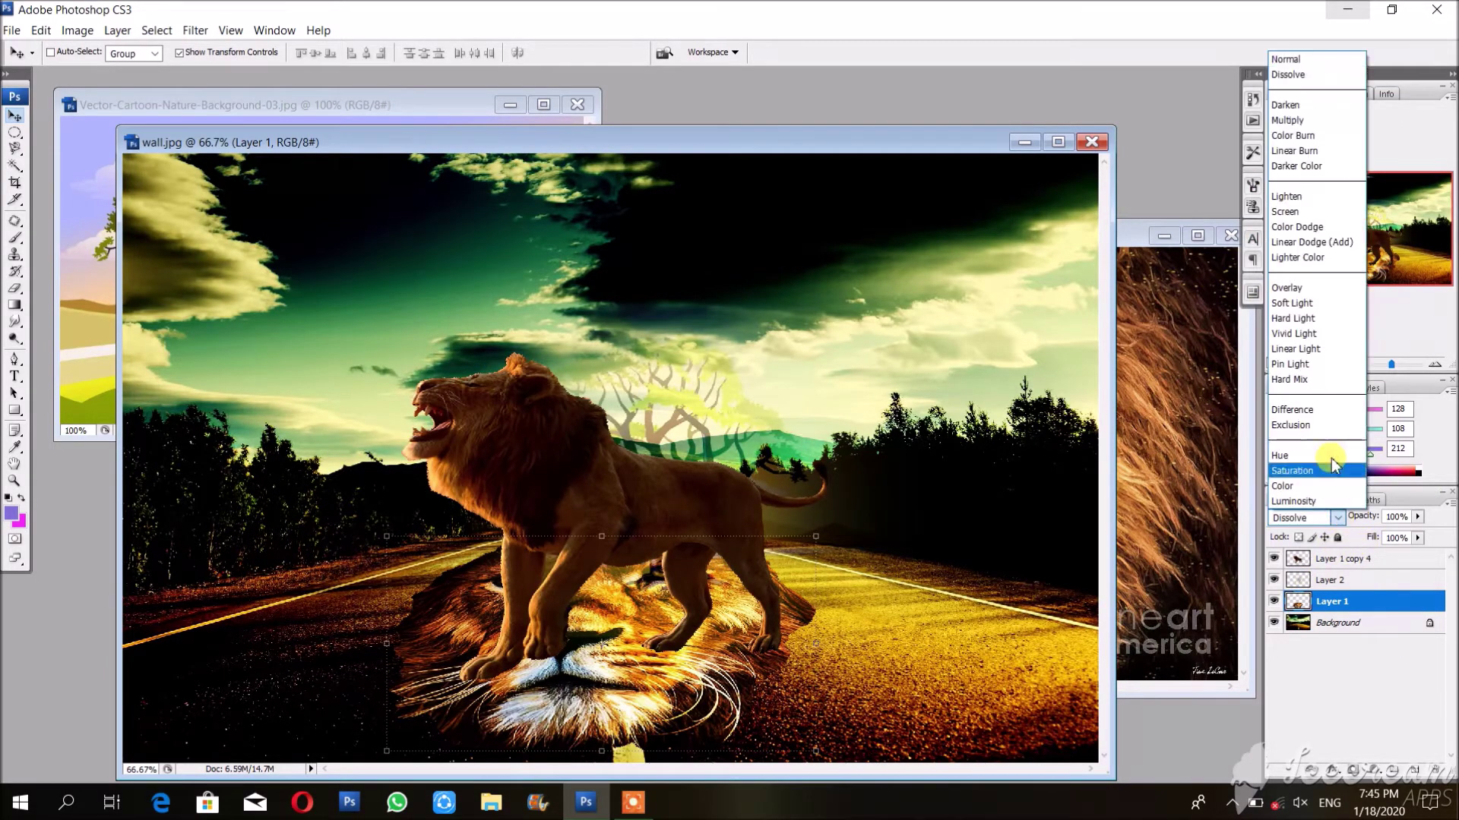
{"action": "left_click", "coordinate": [1309, 417]}
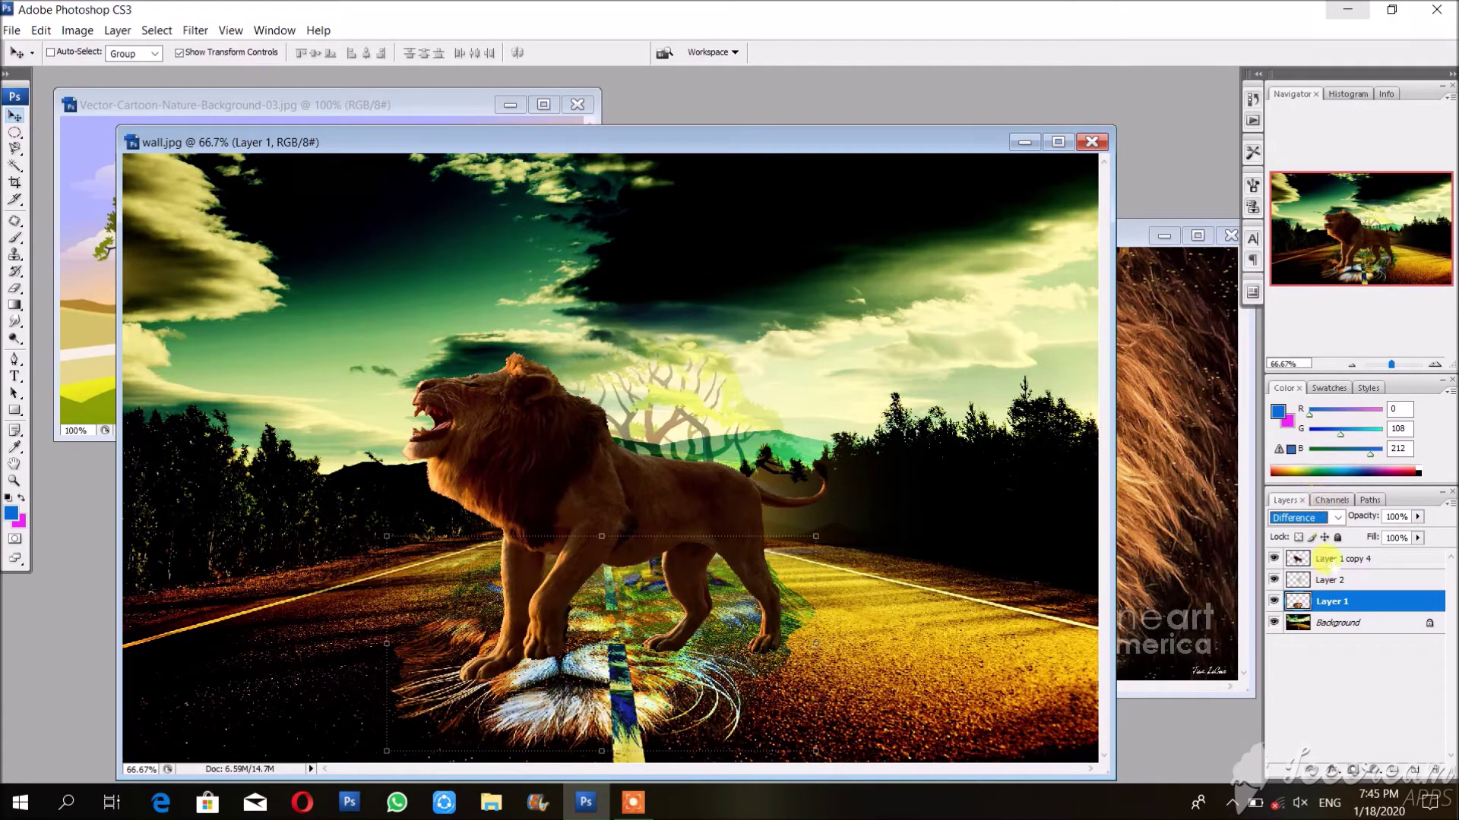
{"action": "left_click", "coordinate": [639, 511]}
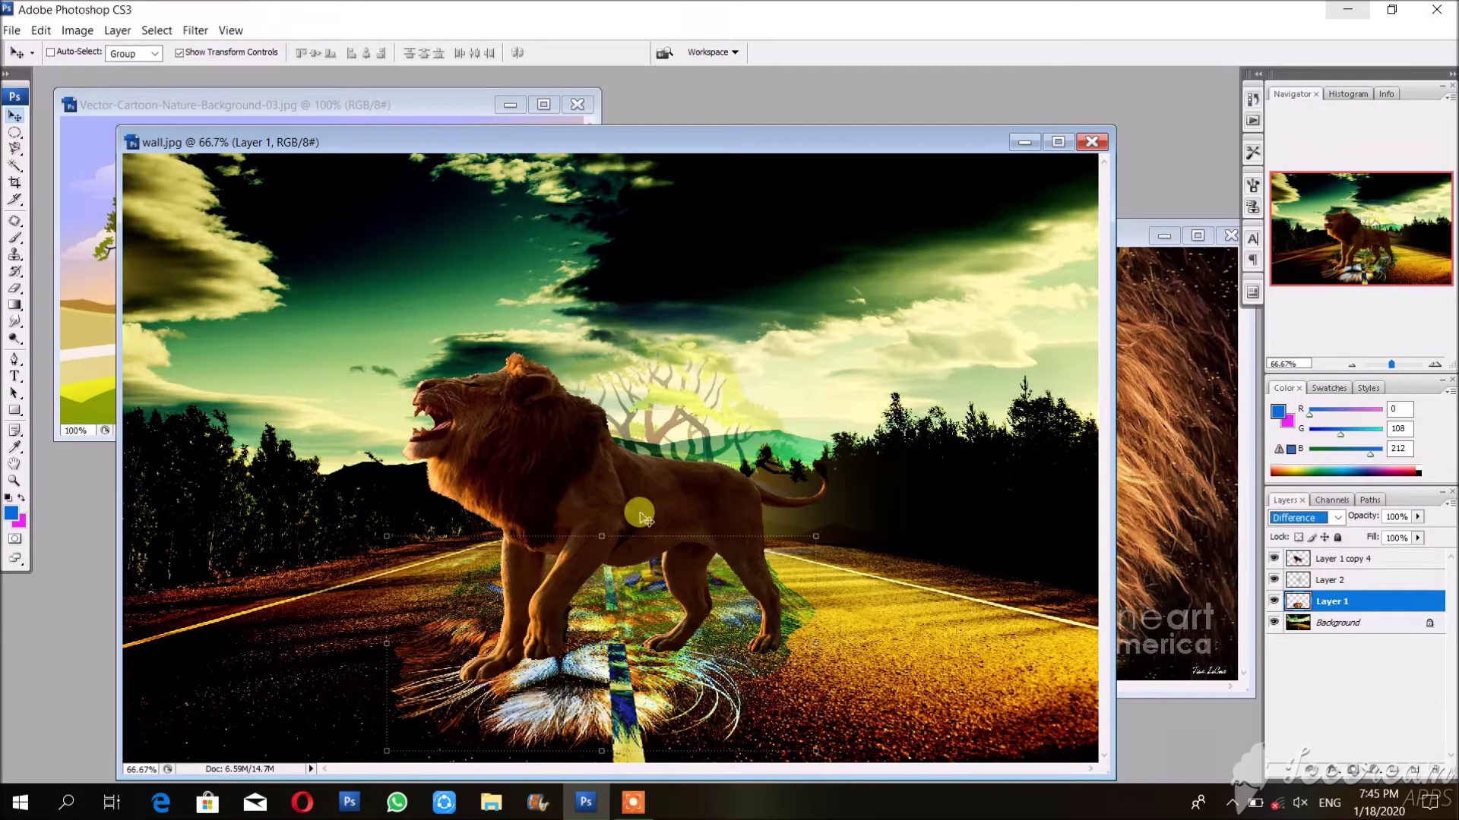
Step: Duplicate the roaring lion's layer with a slight offset and flip the copy vertically
{"action": "left_click", "coordinate": [1343, 558]}
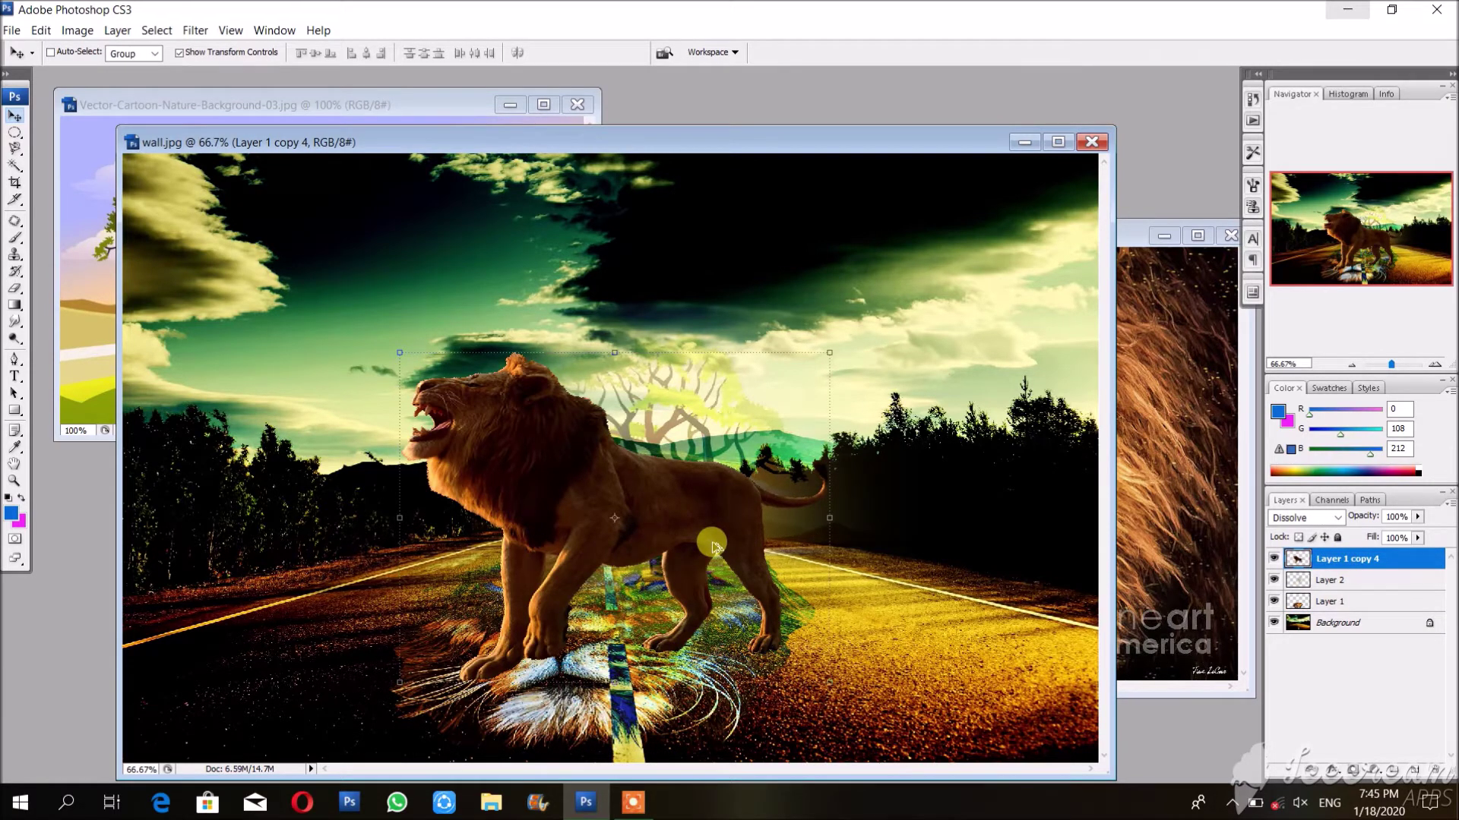
{"action": "left_click_drag", "start_coordinate": [713, 546], "coordinate": [735, 565]}
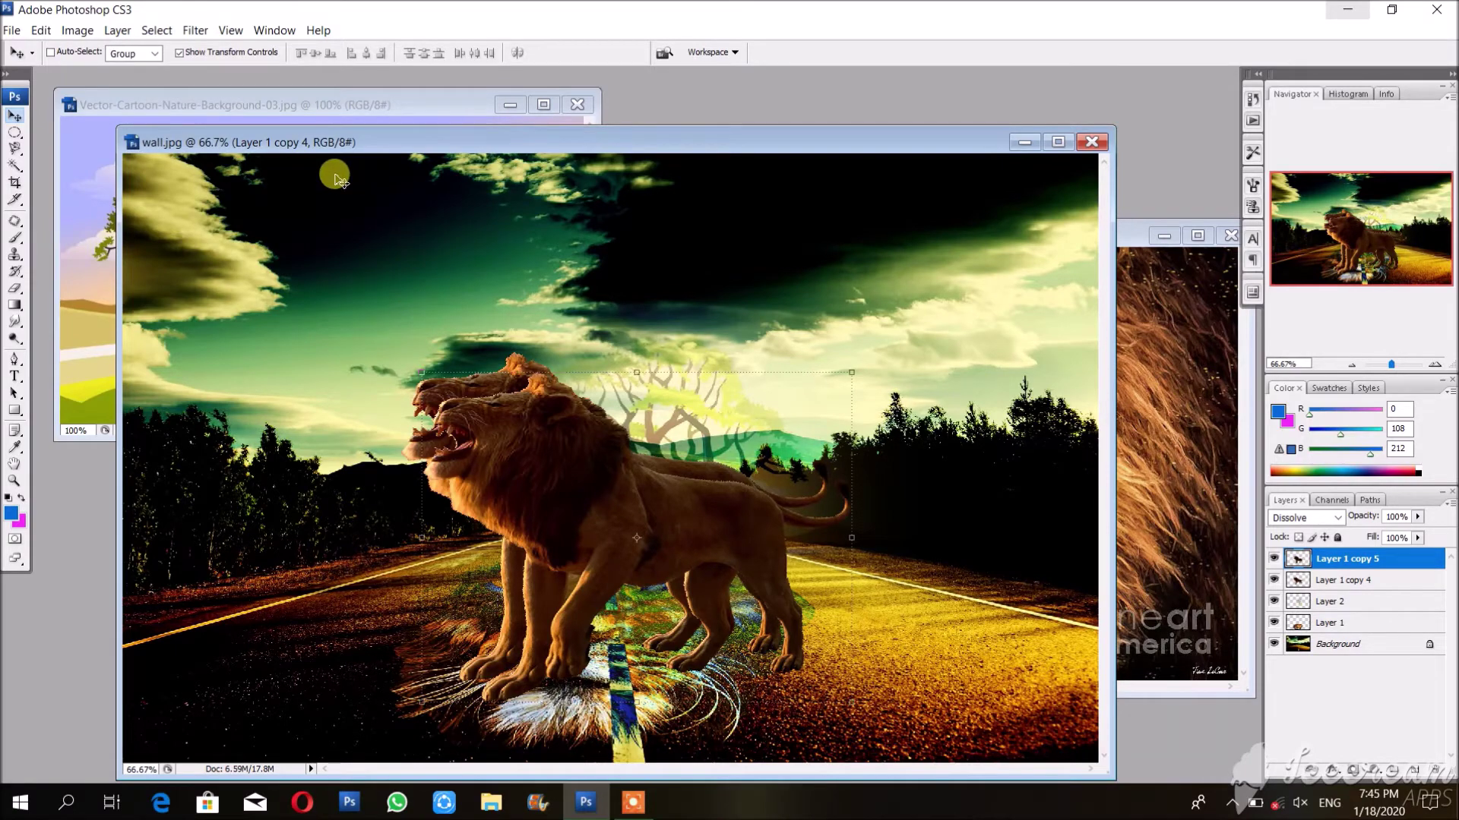
{"action": "left_click", "coordinate": [12, 29]}
{"action": "mouse_move", "coordinate": [40, 29]}
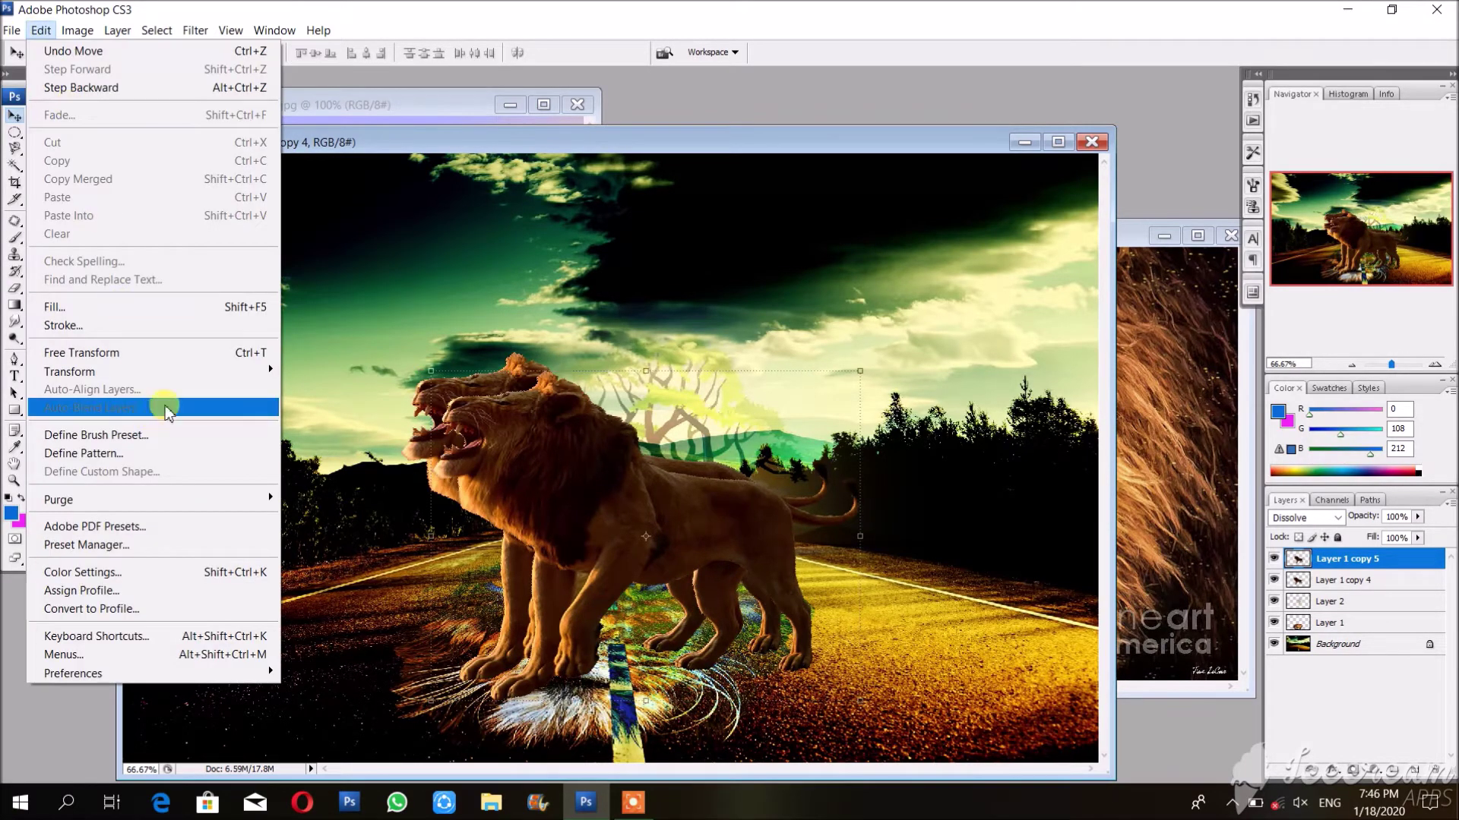
{"action": "mouse_move", "coordinate": [250, 371]}
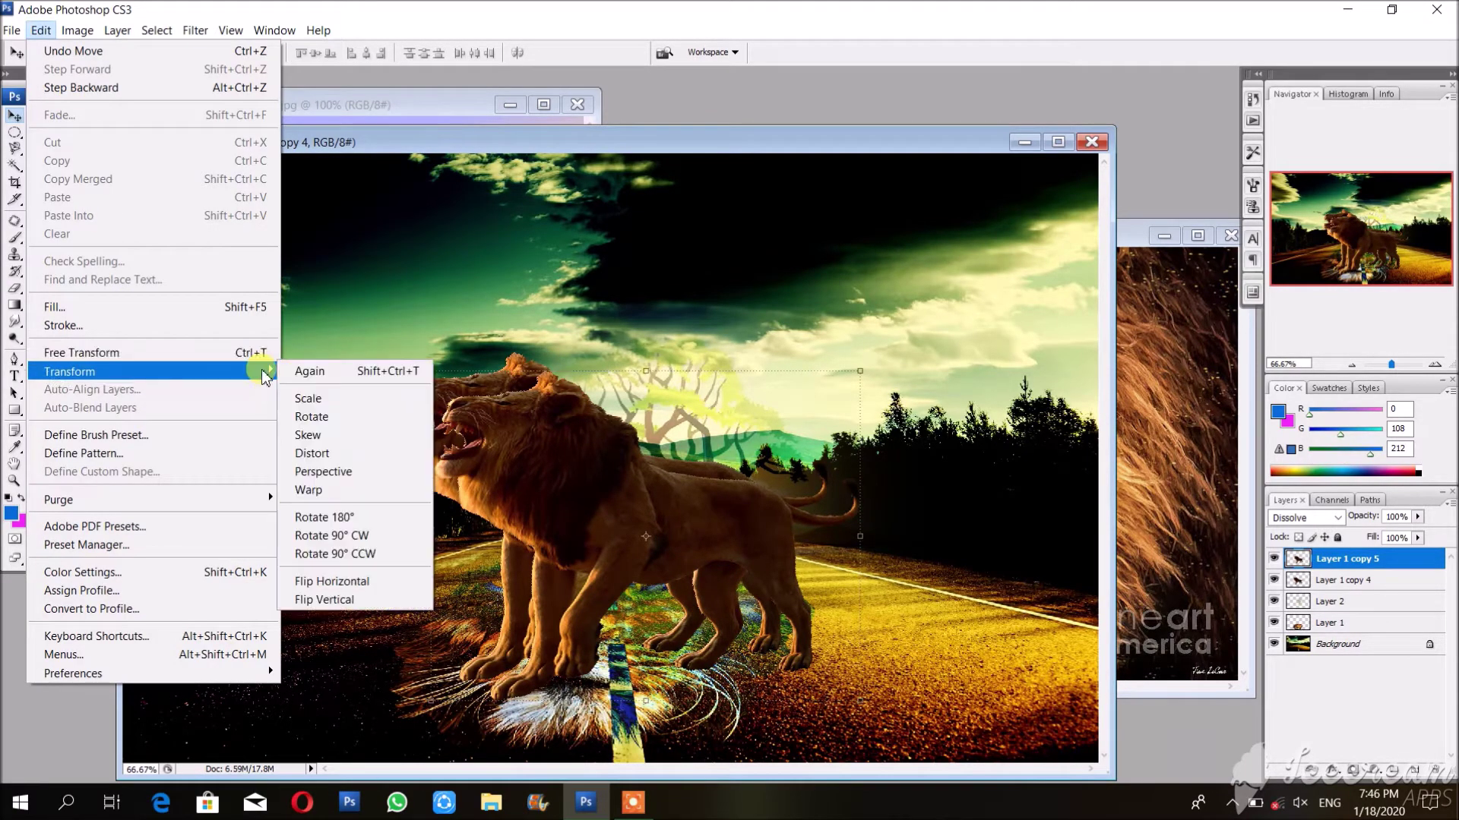
{"action": "left_click", "coordinate": [360, 600]}
{"action": "left_click_drag", "start_coordinate": [582, 454], "coordinate": [584, 644]}
{"action": "key", "text": "ctrl+z"}
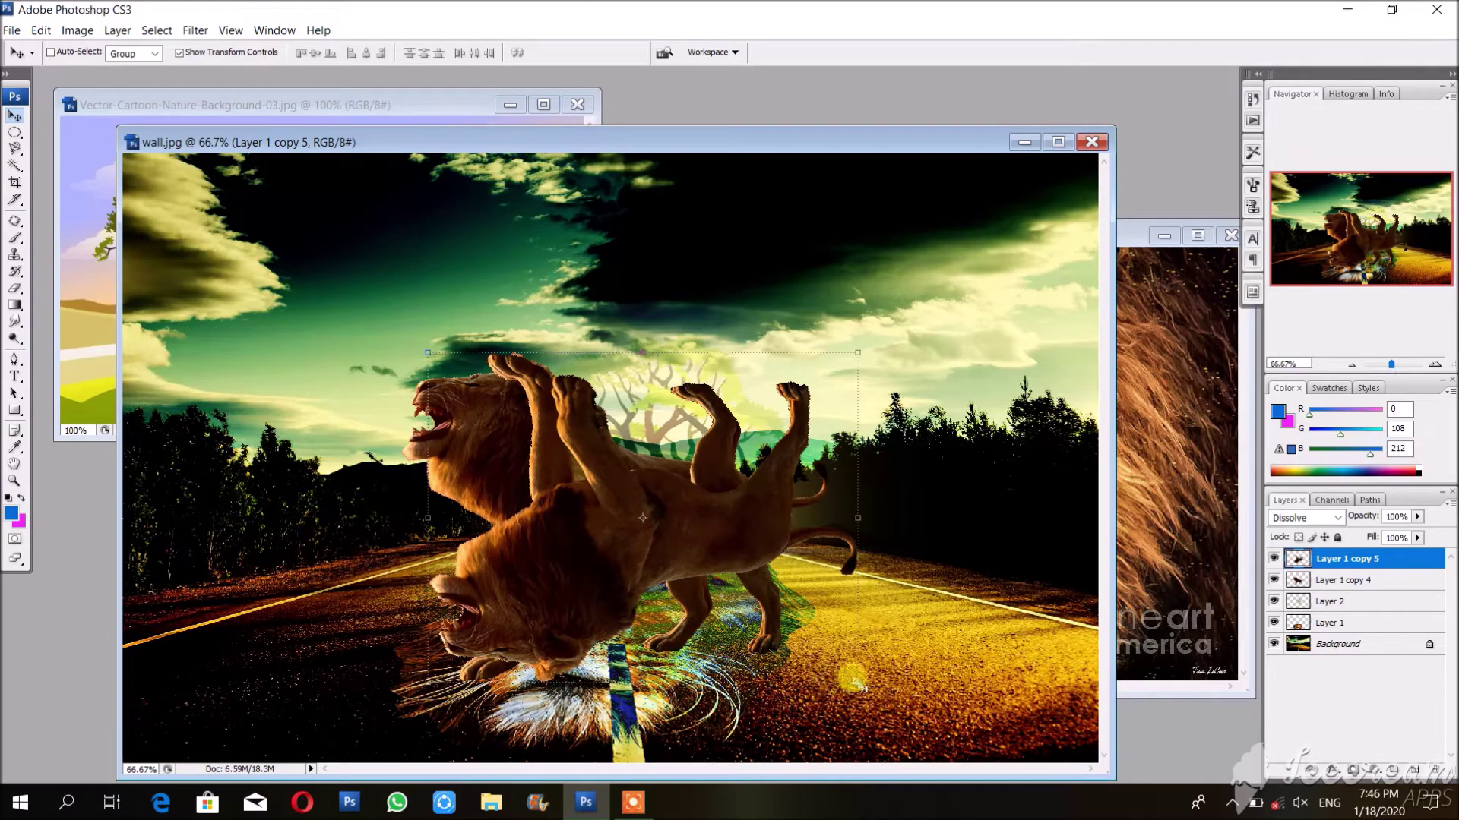
Step: Distort the flipped lion to about 129.7% width and 116.6% height, place it beneath the lion's paws as a reflection, and apply the transform
{"action": "left_click_drag", "start_coordinate": [857, 686], "coordinate": [982, 746]}
{"action": "left_click_drag", "start_coordinate": [673, 536], "coordinate": [657, 811]}
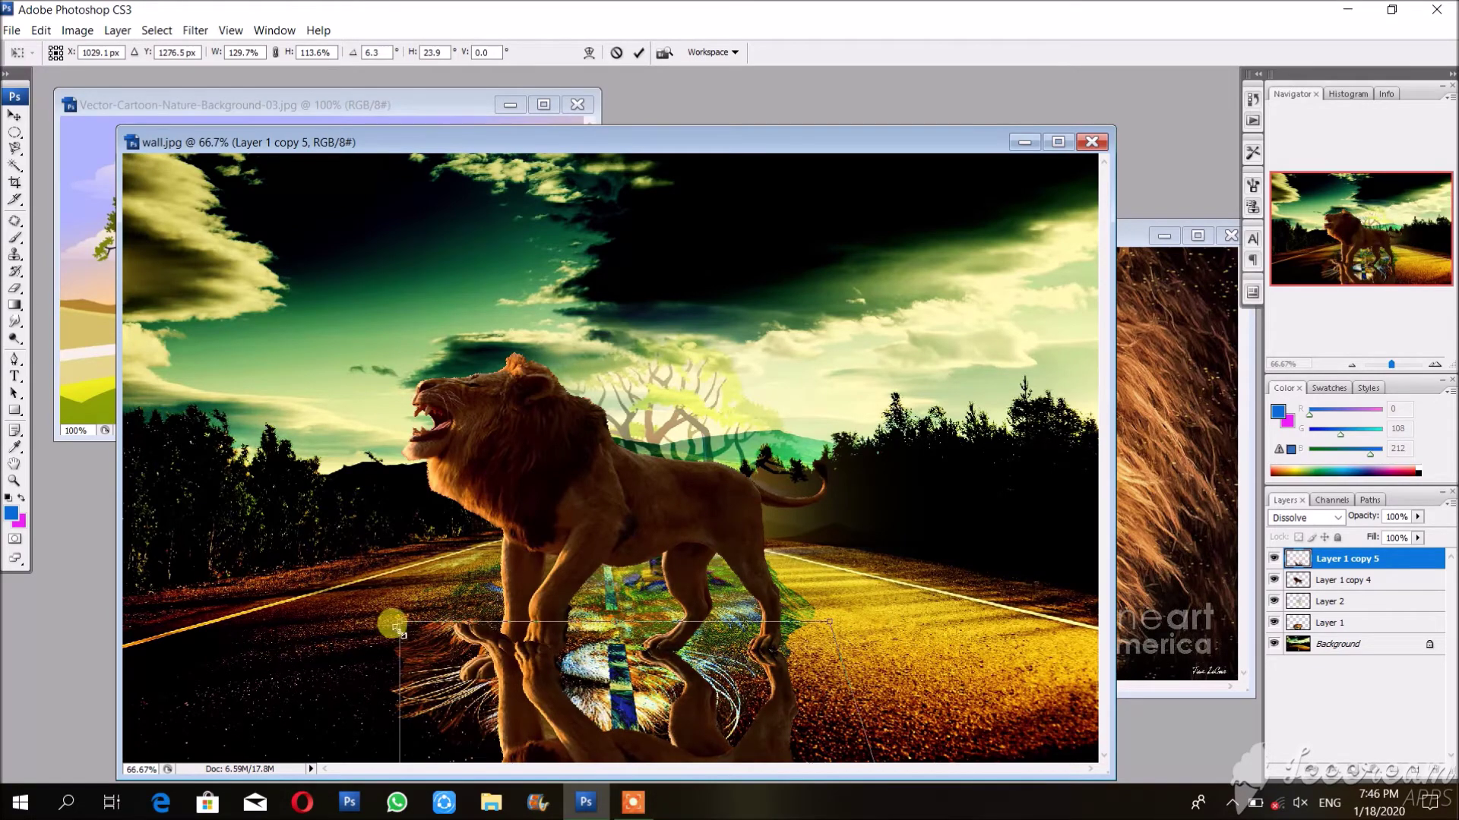
{"action": "left_click_drag", "start_coordinate": [397, 621], "coordinate": [417, 686]}
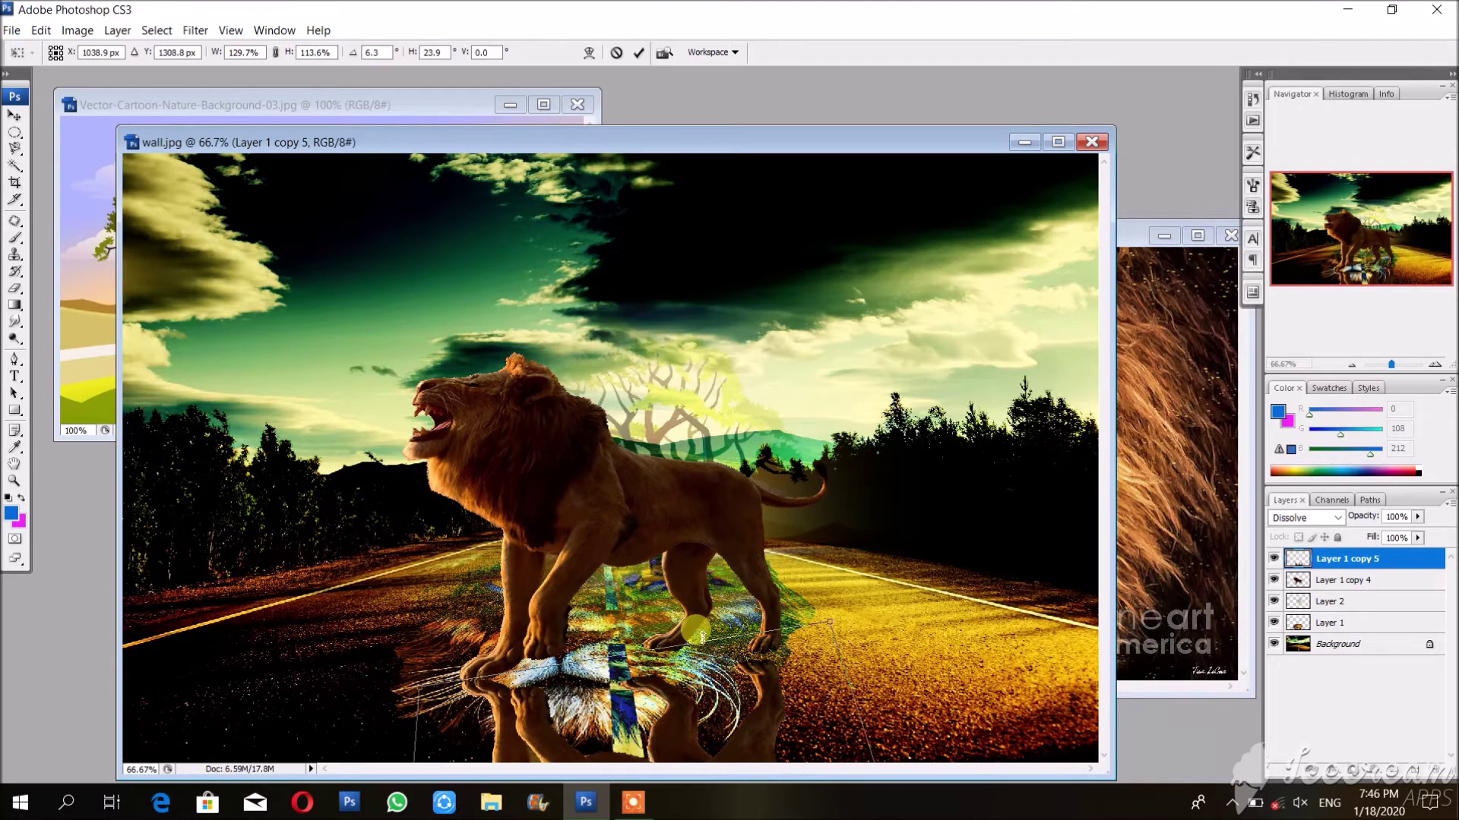
{"action": "left_click_drag", "start_coordinate": [829, 625], "coordinate": [842, 624]}
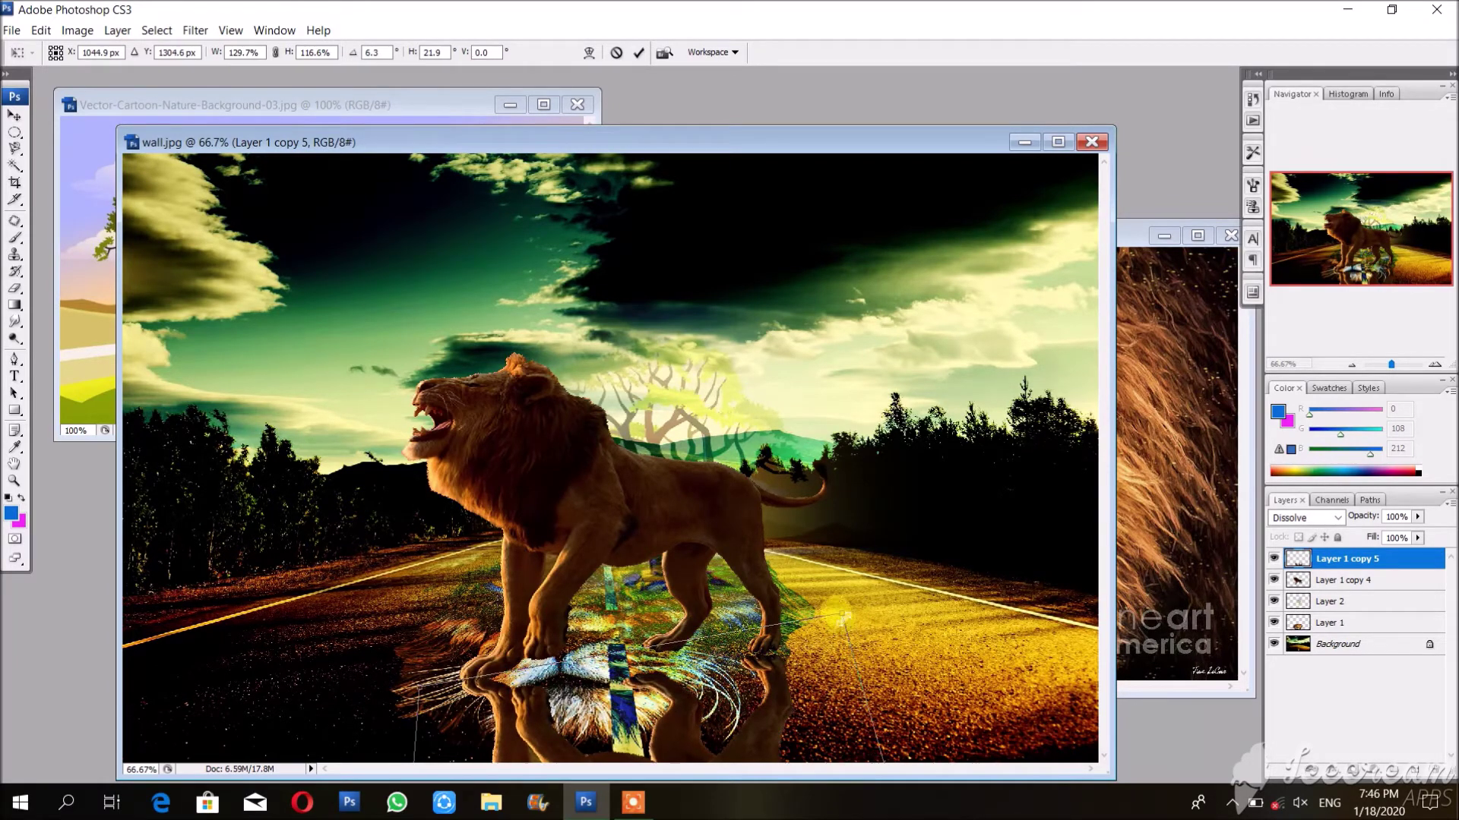
{"action": "key", "text": "Return"}
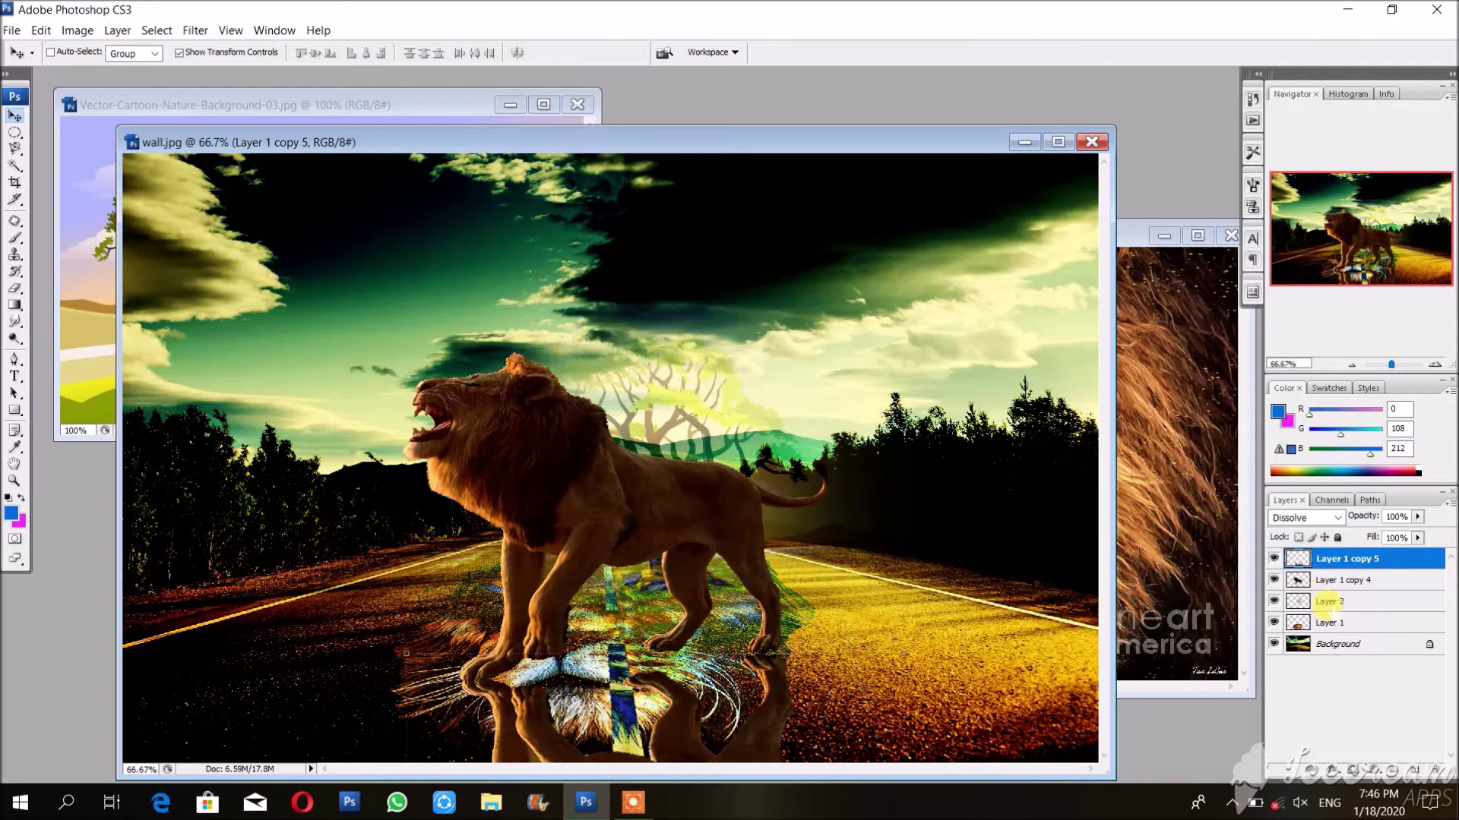
Step: Set the flipped lion to Color Burn and distort it to about 170.7% by 120.2% as a slanted shadow beneath the paws
{"action": "left_click", "coordinate": [1337, 518]}
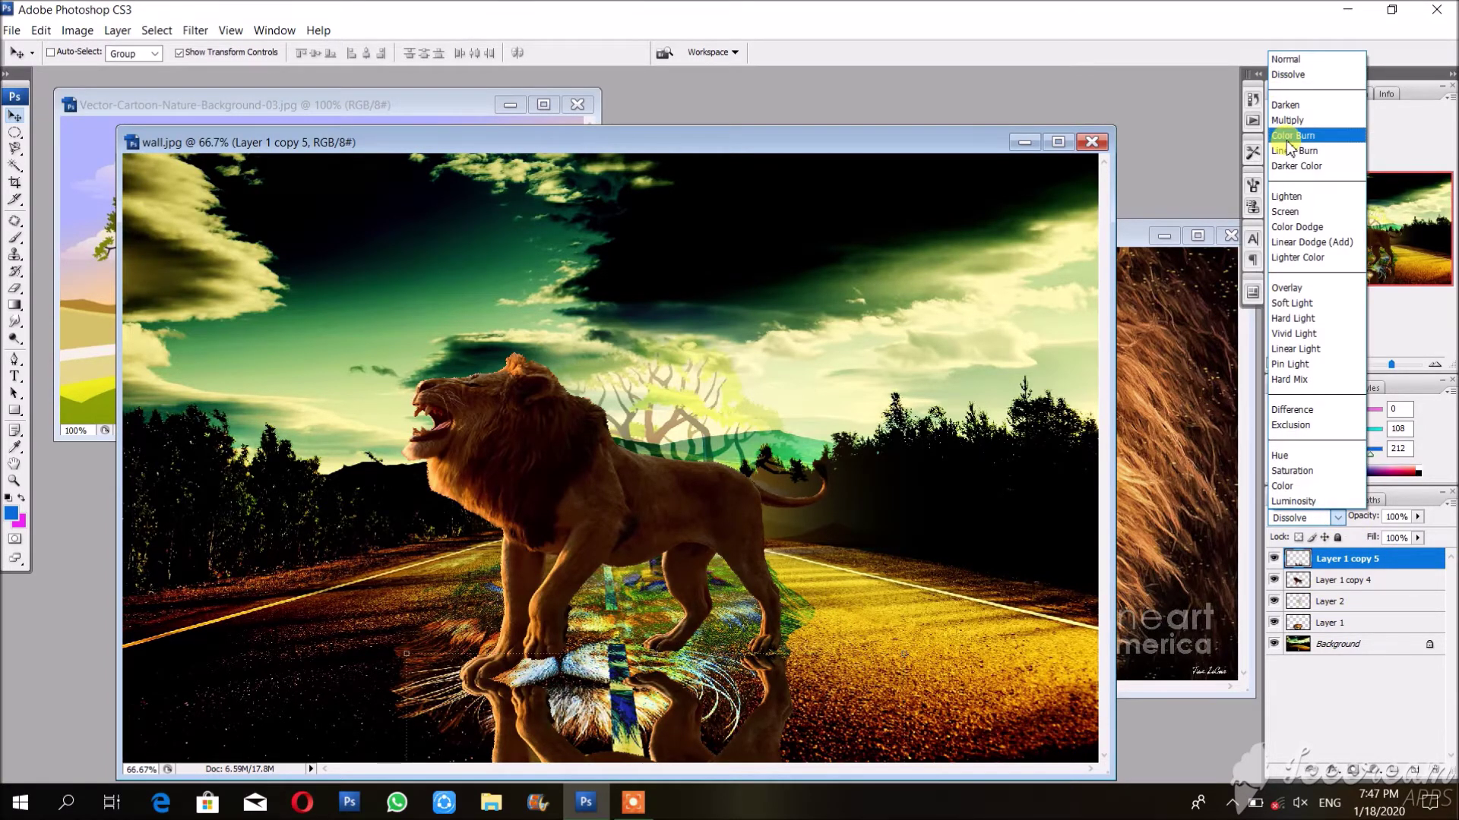
{"action": "left_click", "coordinate": [1289, 136]}
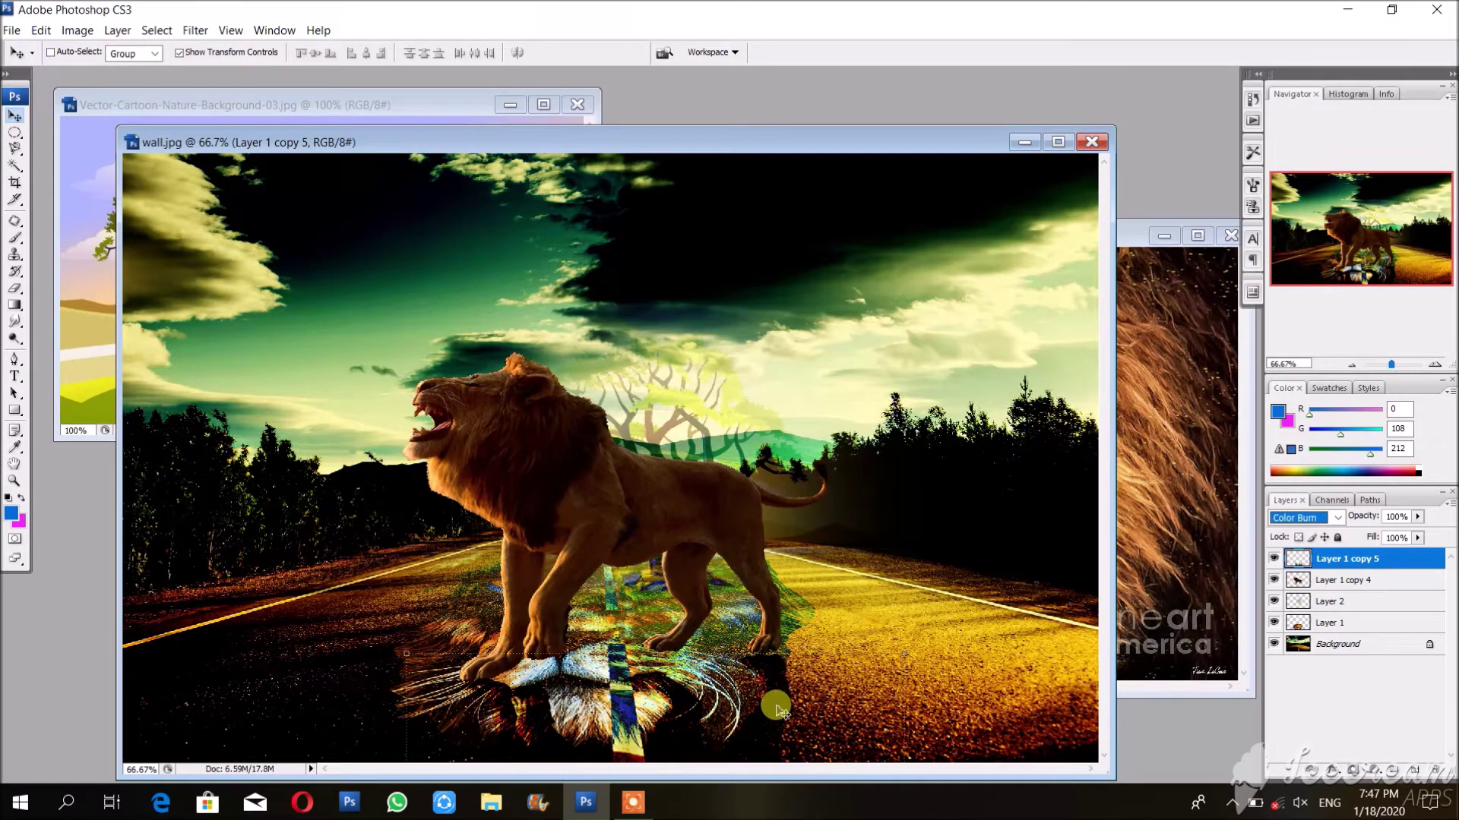
{"action": "left_click_drag", "start_coordinate": [776, 708], "coordinate": [818, 395]}
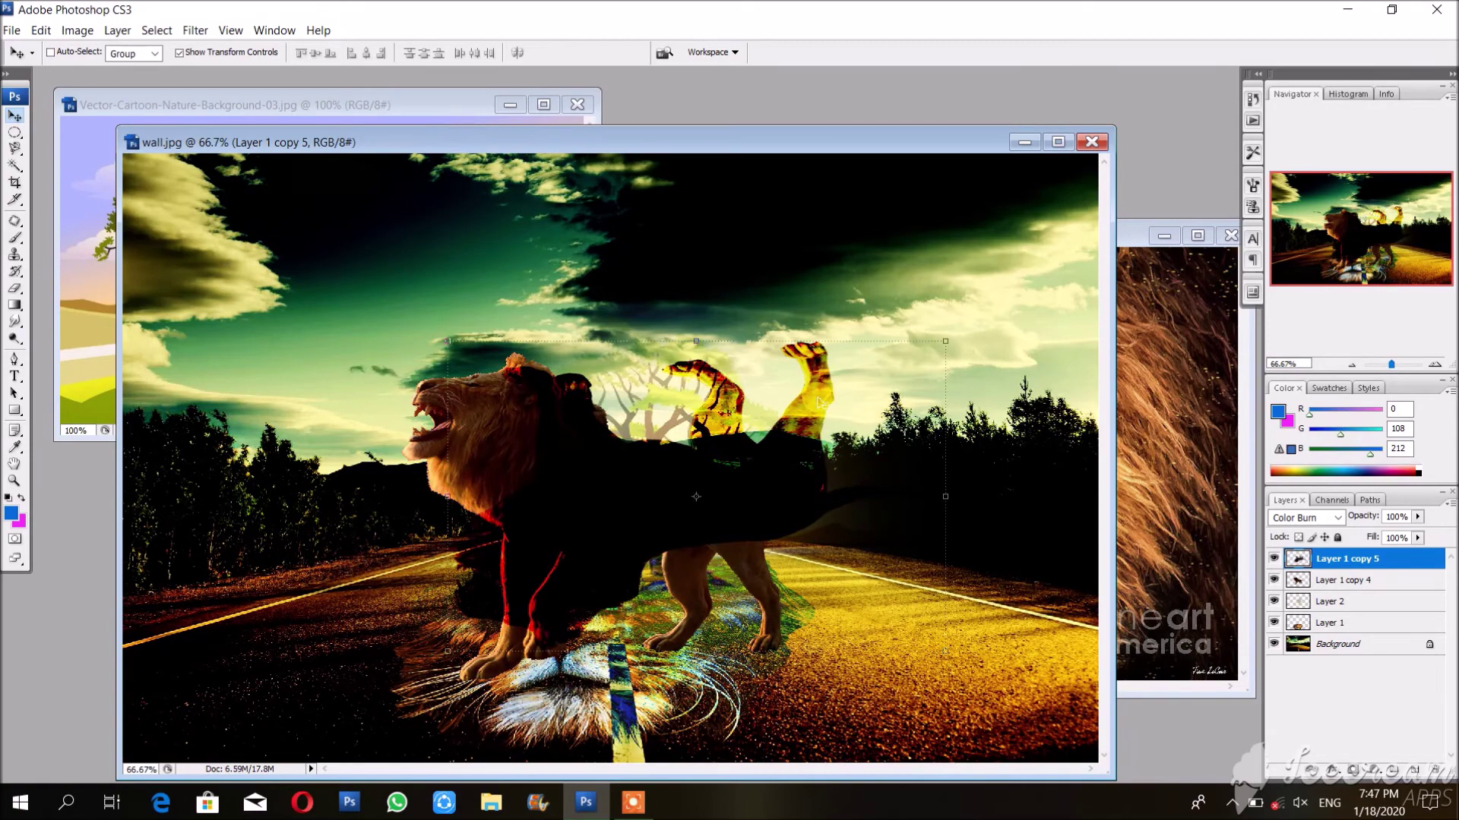
{"action": "left_click_drag", "start_coordinate": [949, 655], "coordinate": [1250, 750]}
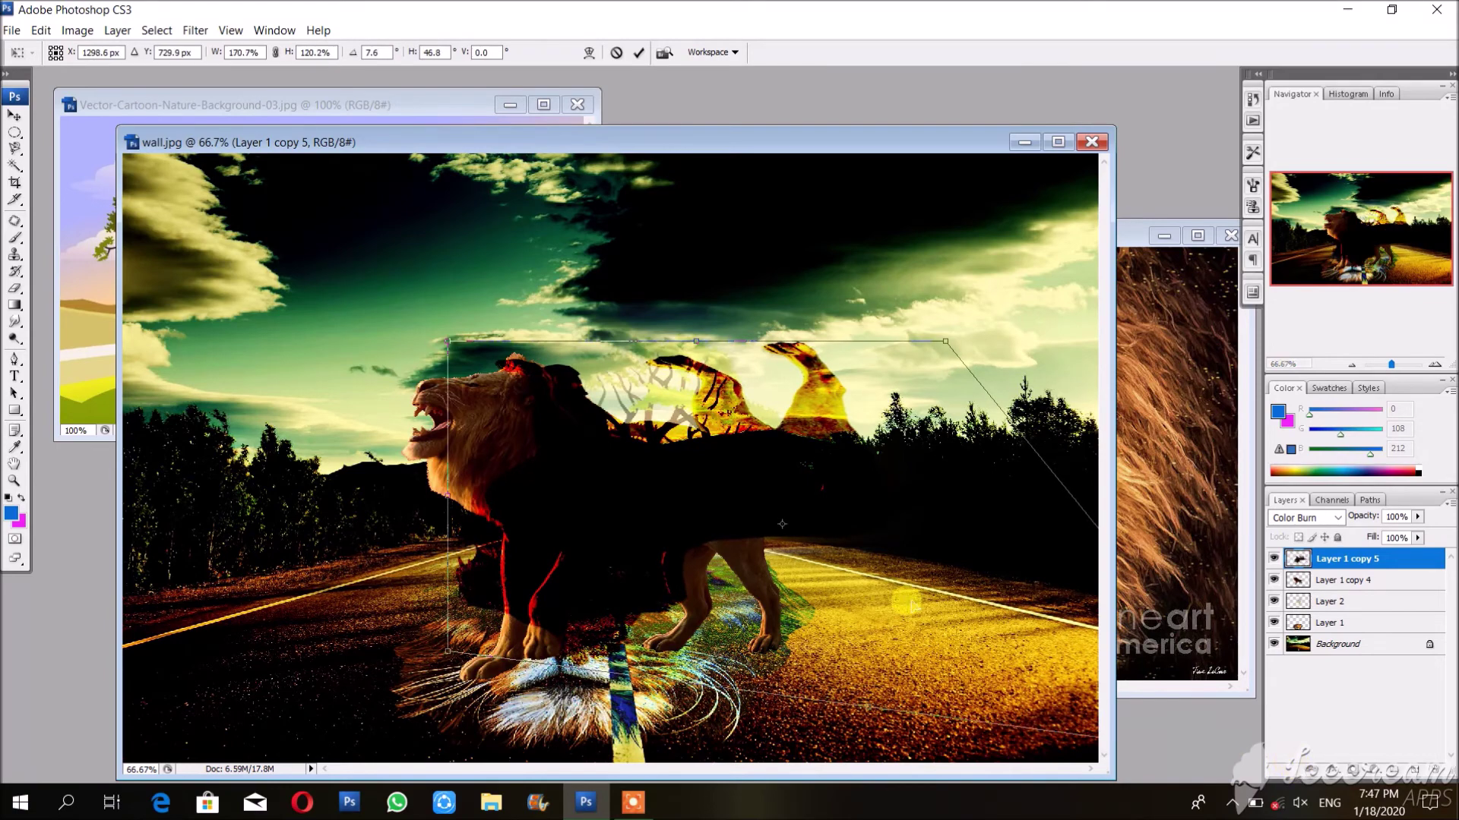
{"action": "left_click_drag", "start_coordinate": [643, 547], "coordinate": [617, 812]}
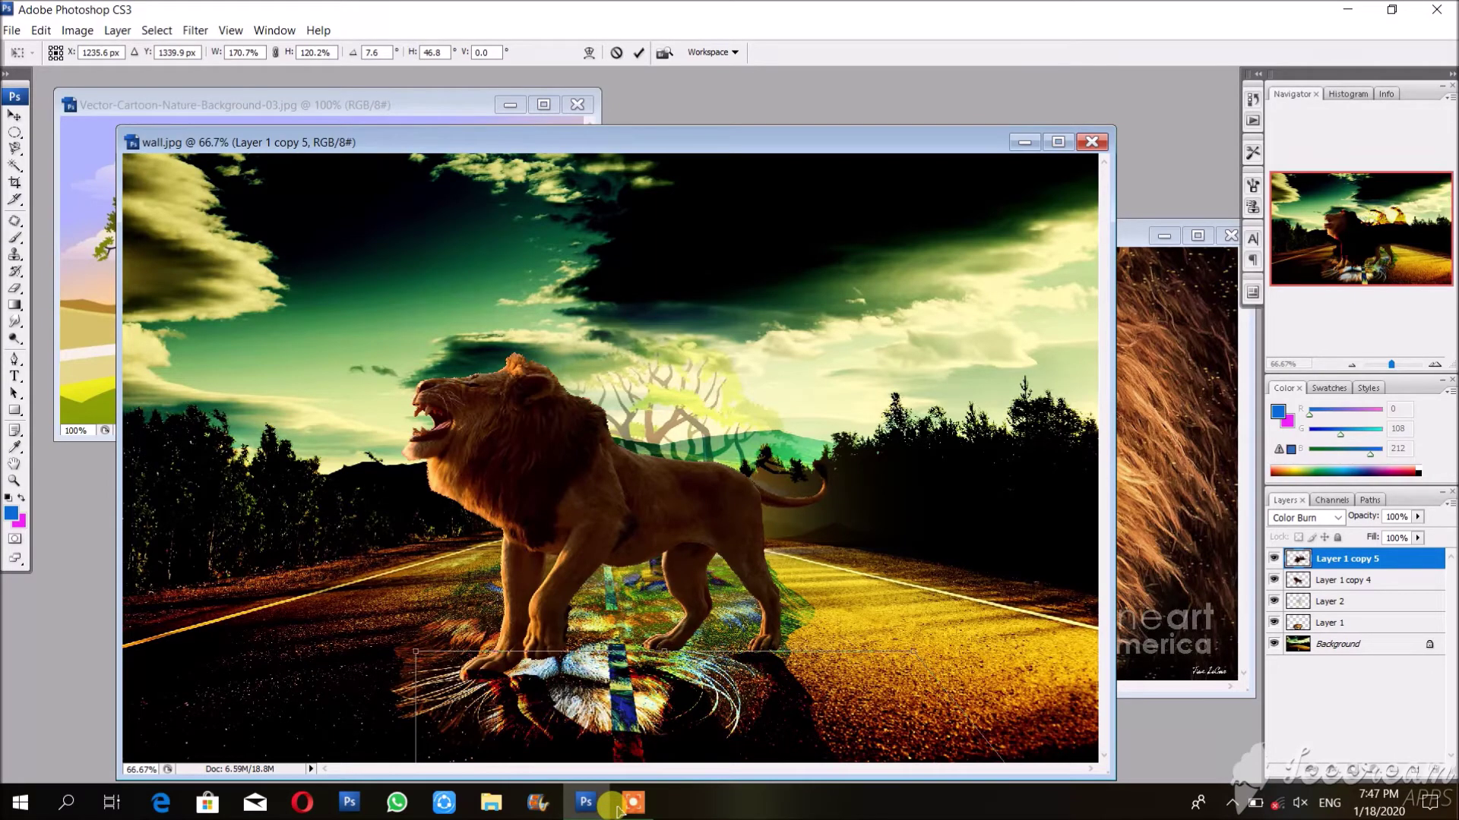
{"action": "key", "text": "Return"}
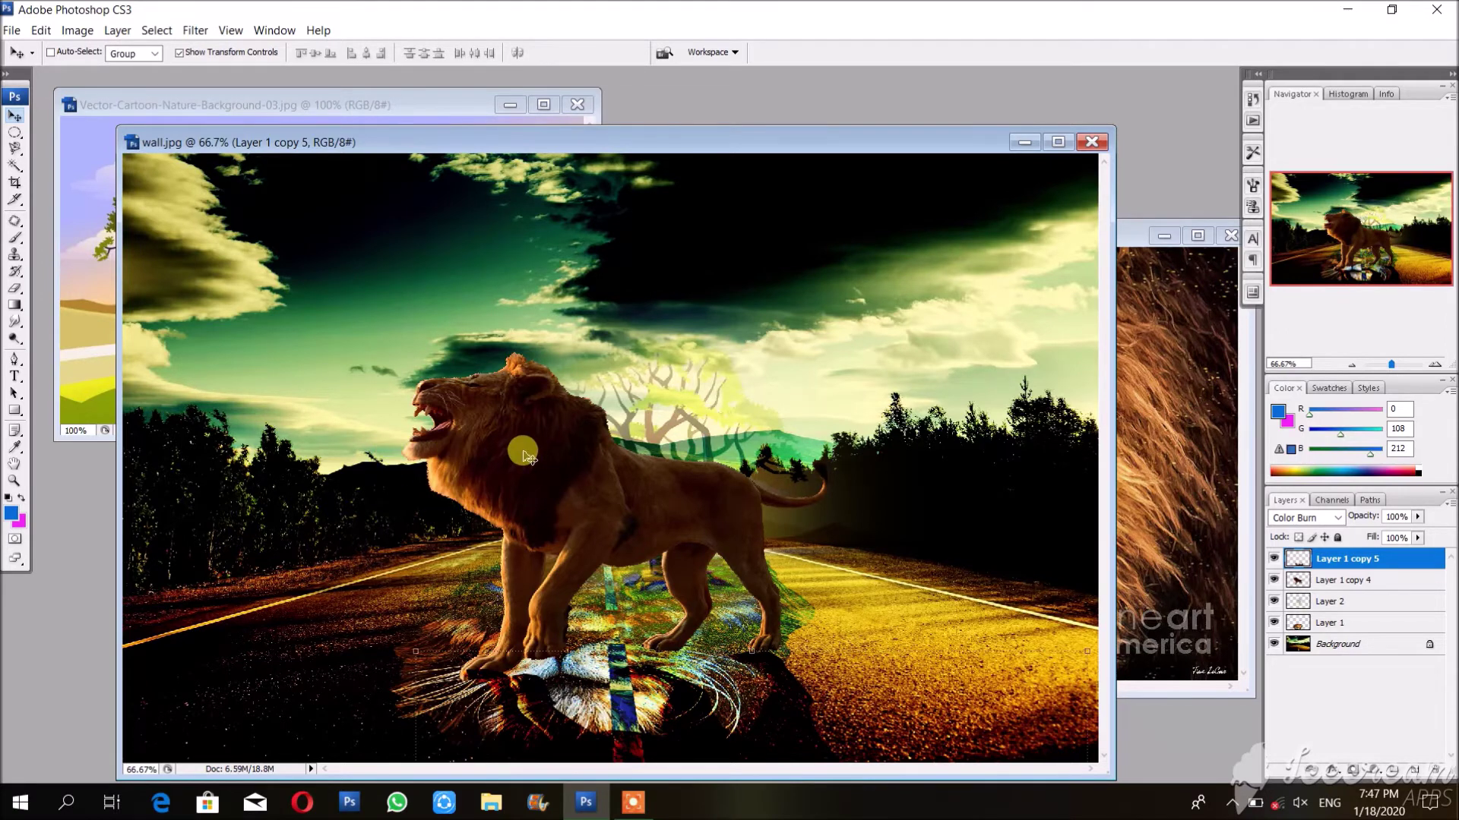
{"action": "left_click", "coordinate": [1302, 580]}
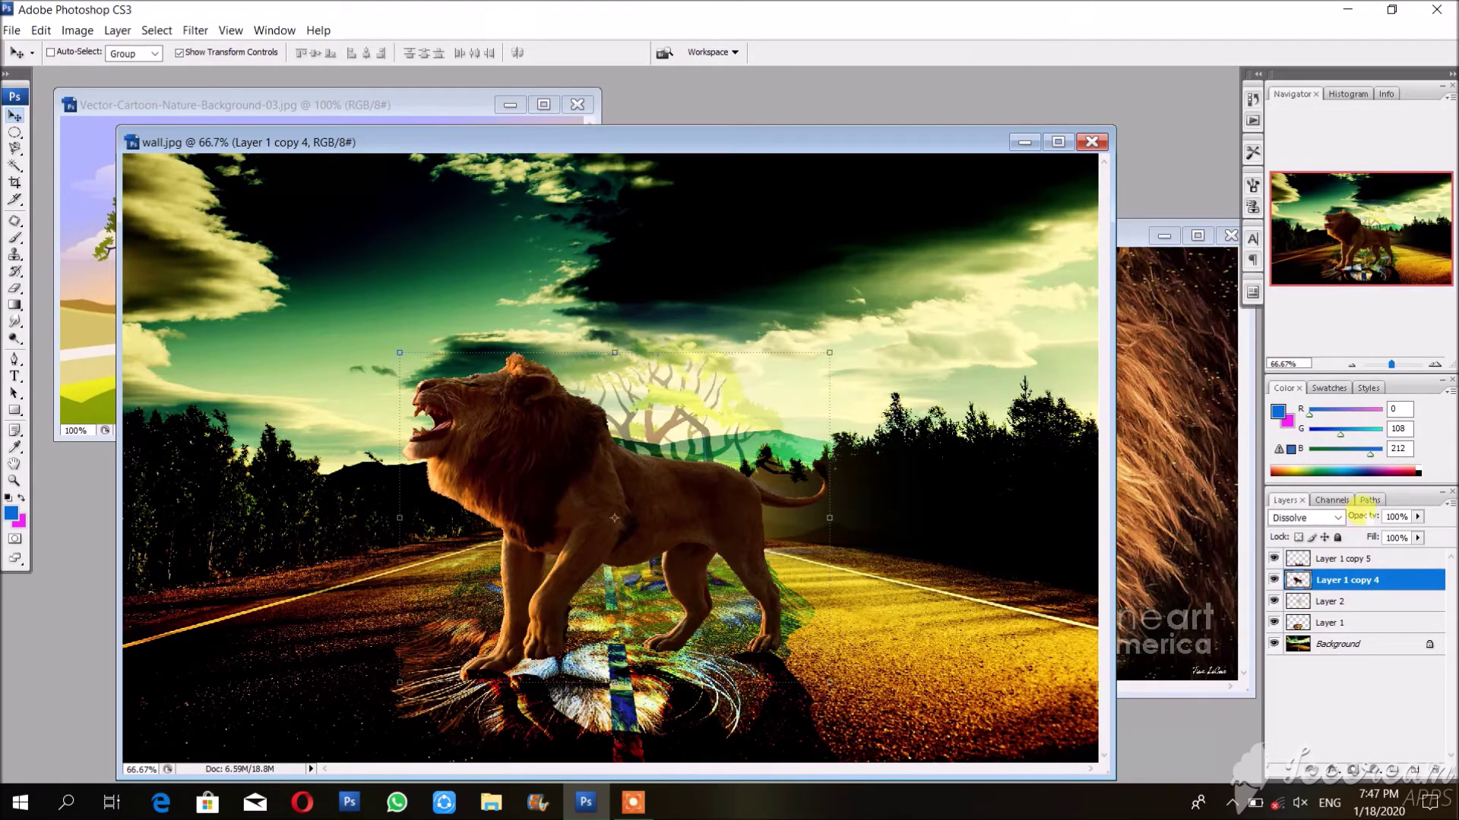
{"action": "left_click", "coordinate": [1337, 518]}
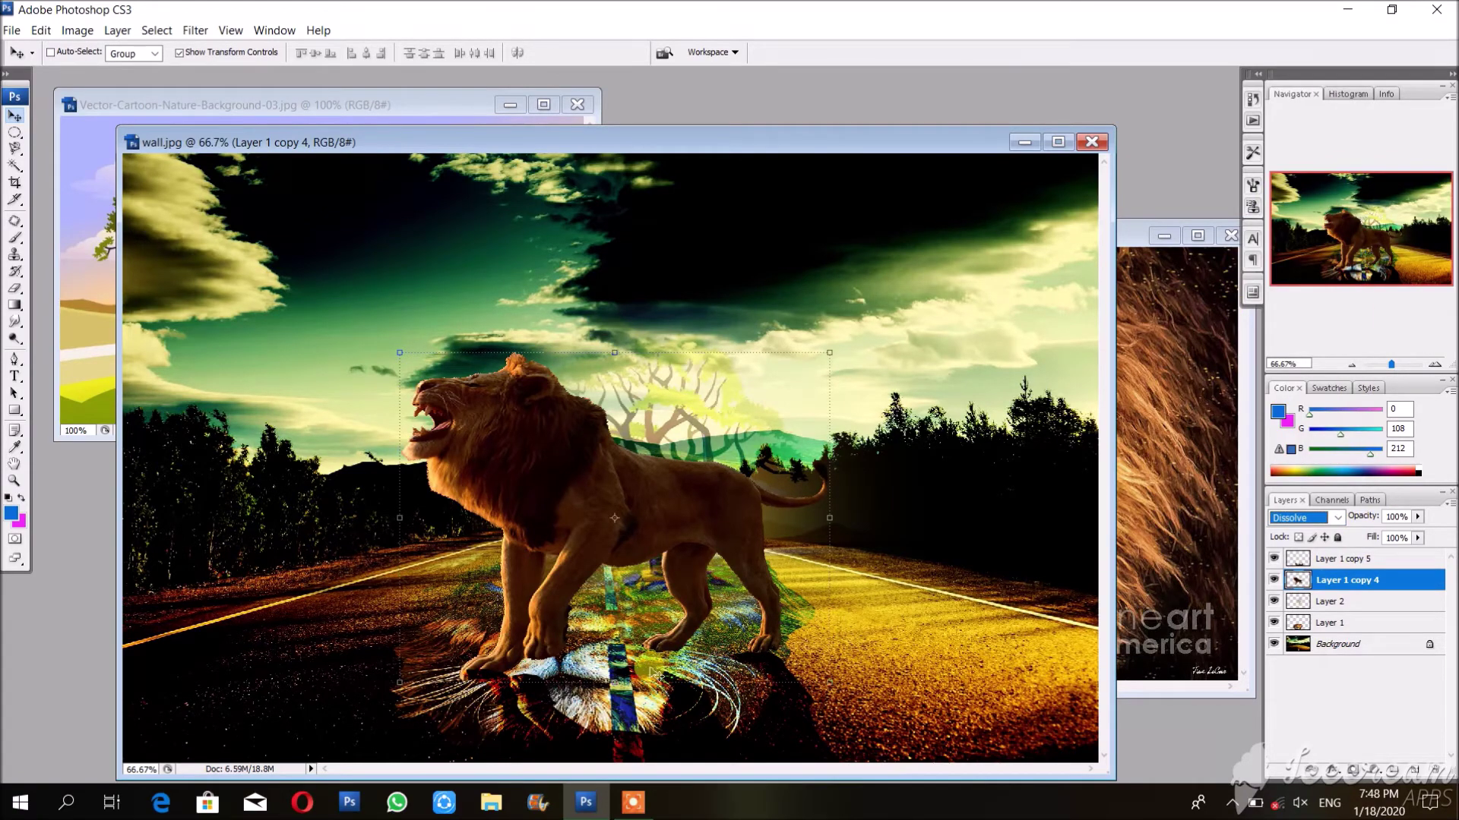
Step: Open 6935852-nature-background-pictures.jpg from the CIGD folder and move its window partly off the composite
{"action": "left_click", "coordinate": [12, 31]}
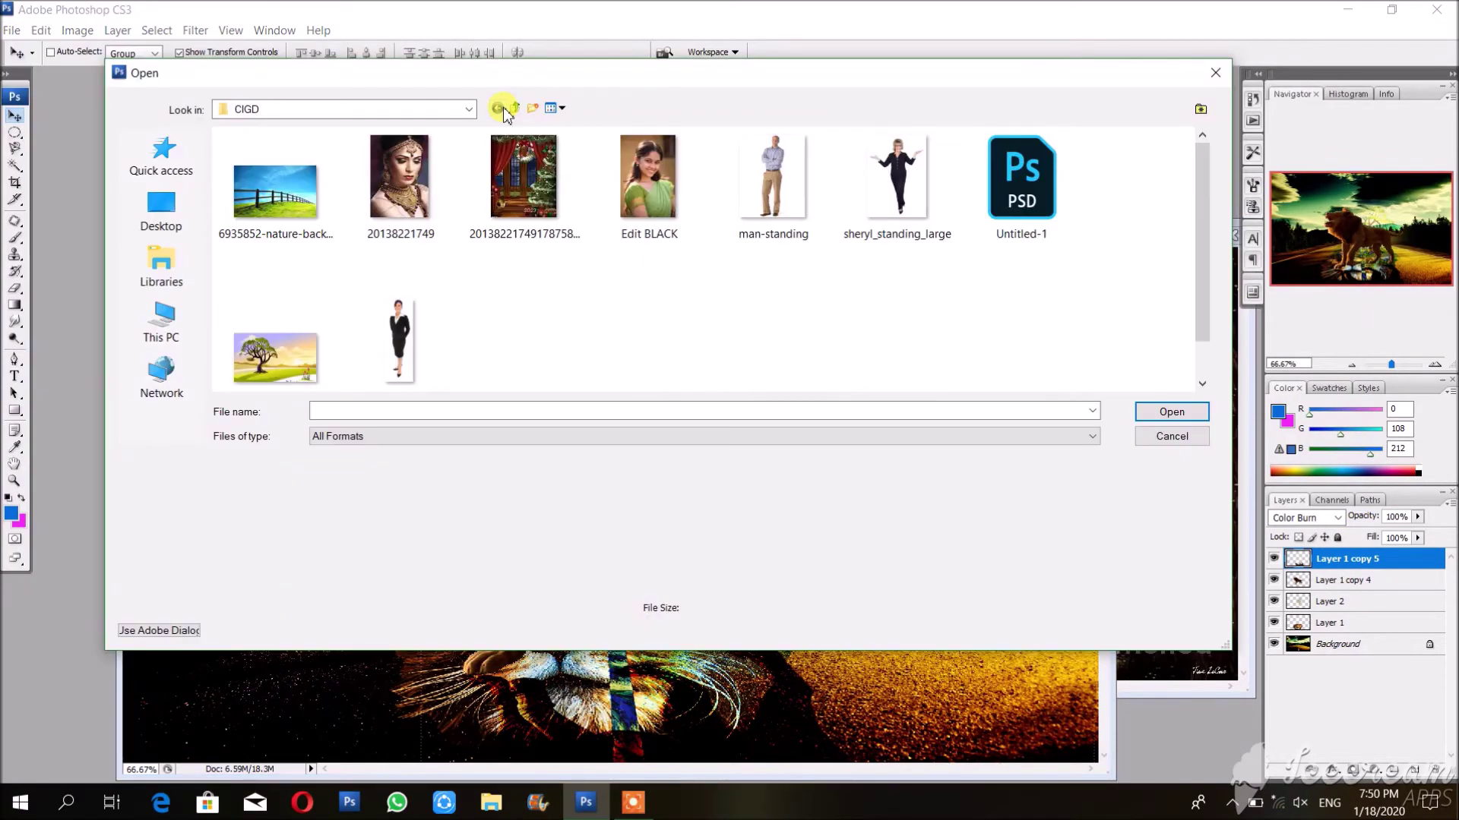
{"action": "double_click", "coordinate": [245, 228]}
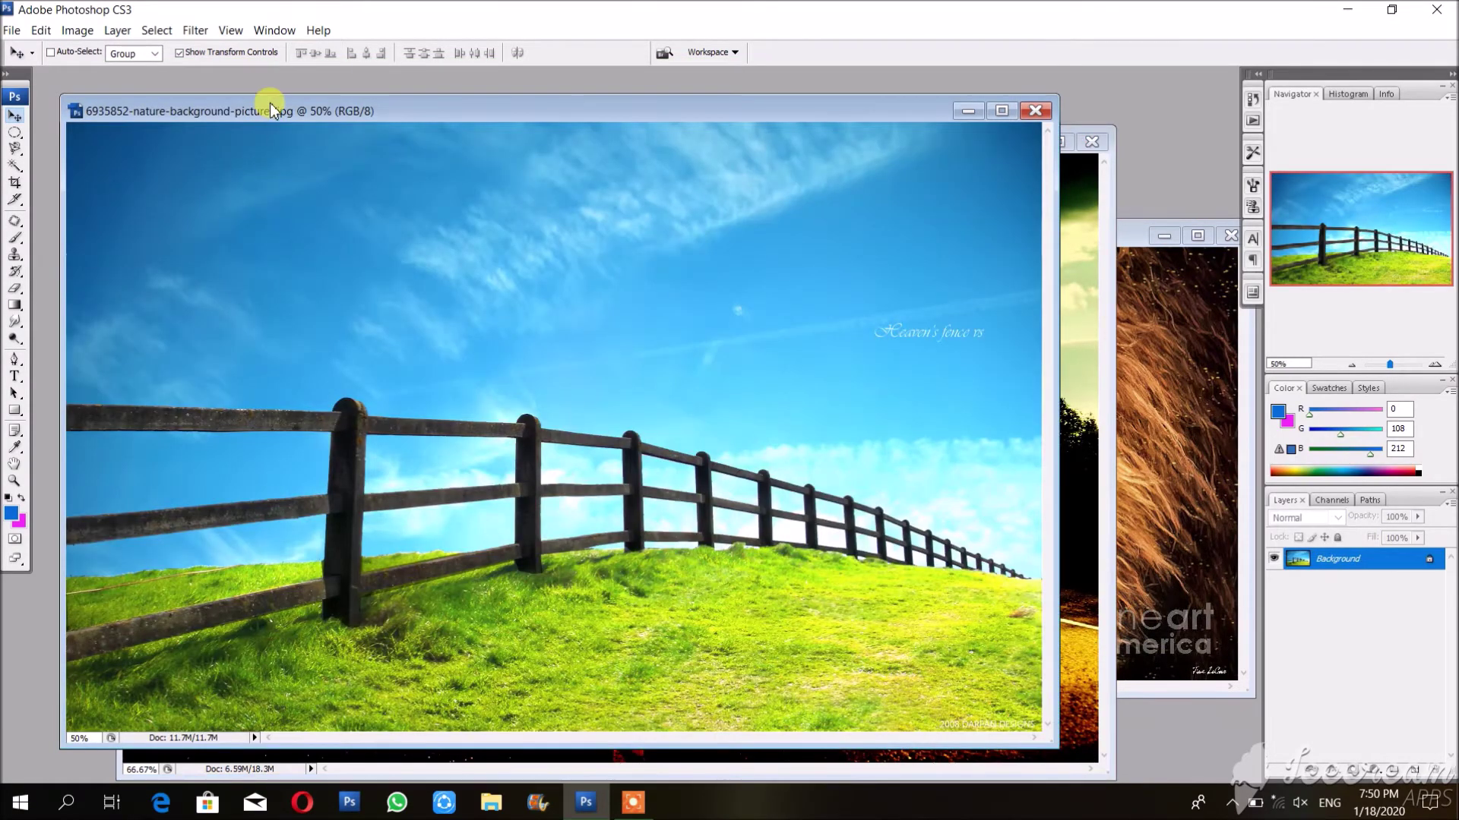
{"action": "left_click_drag", "start_coordinate": [270, 107], "coordinate": [860, 214]}
Step: Copy an elliptical patch of sky from the nature picture into wall.jpg and place its layer below both roaring lion layers
{"action": "left_click_drag", "start_coordinate": [15, 136], "coordinate": [49, 148]}
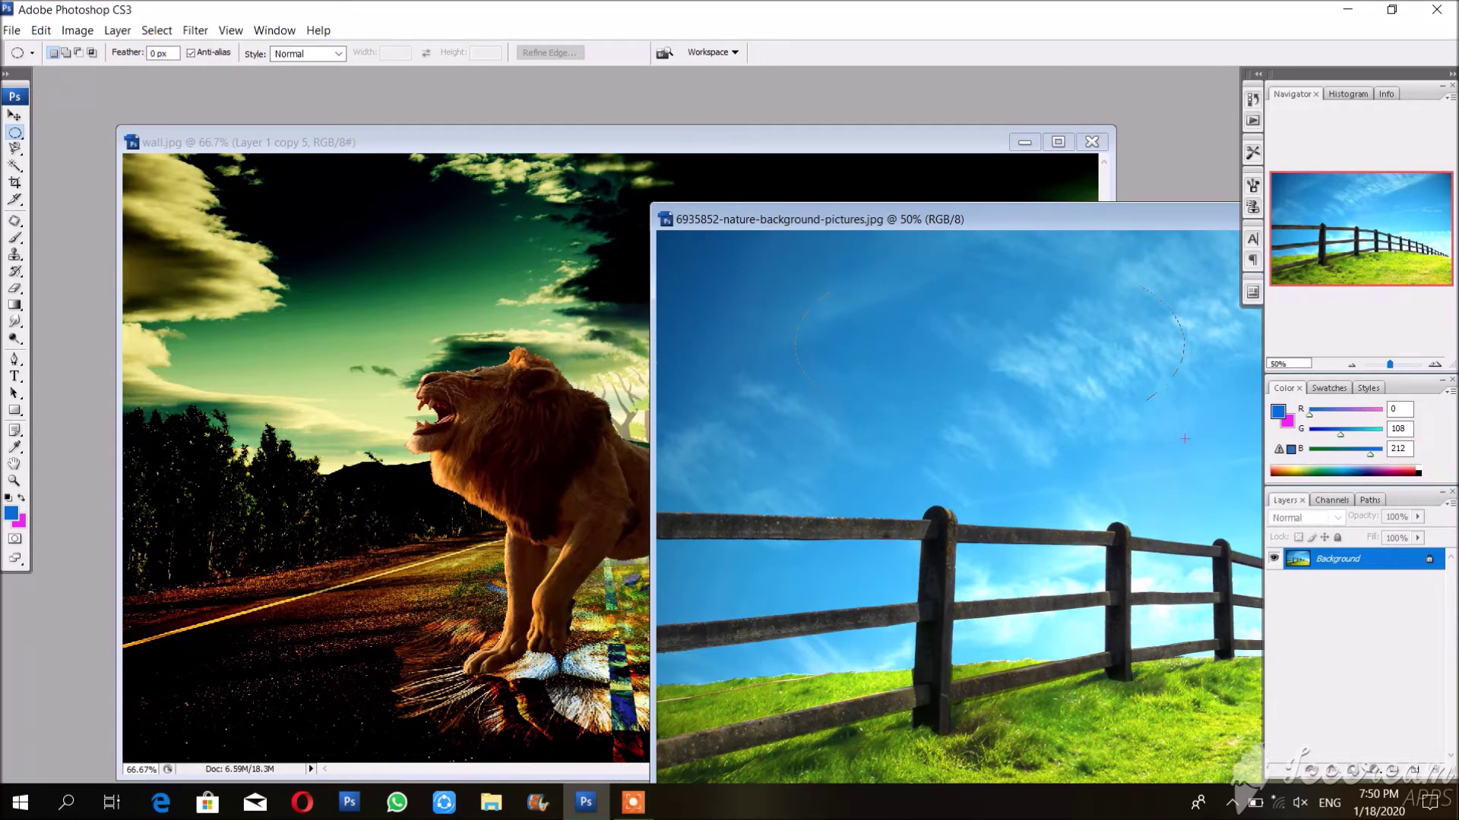
{"action": "left_click", "coordinate": [15, 118]}
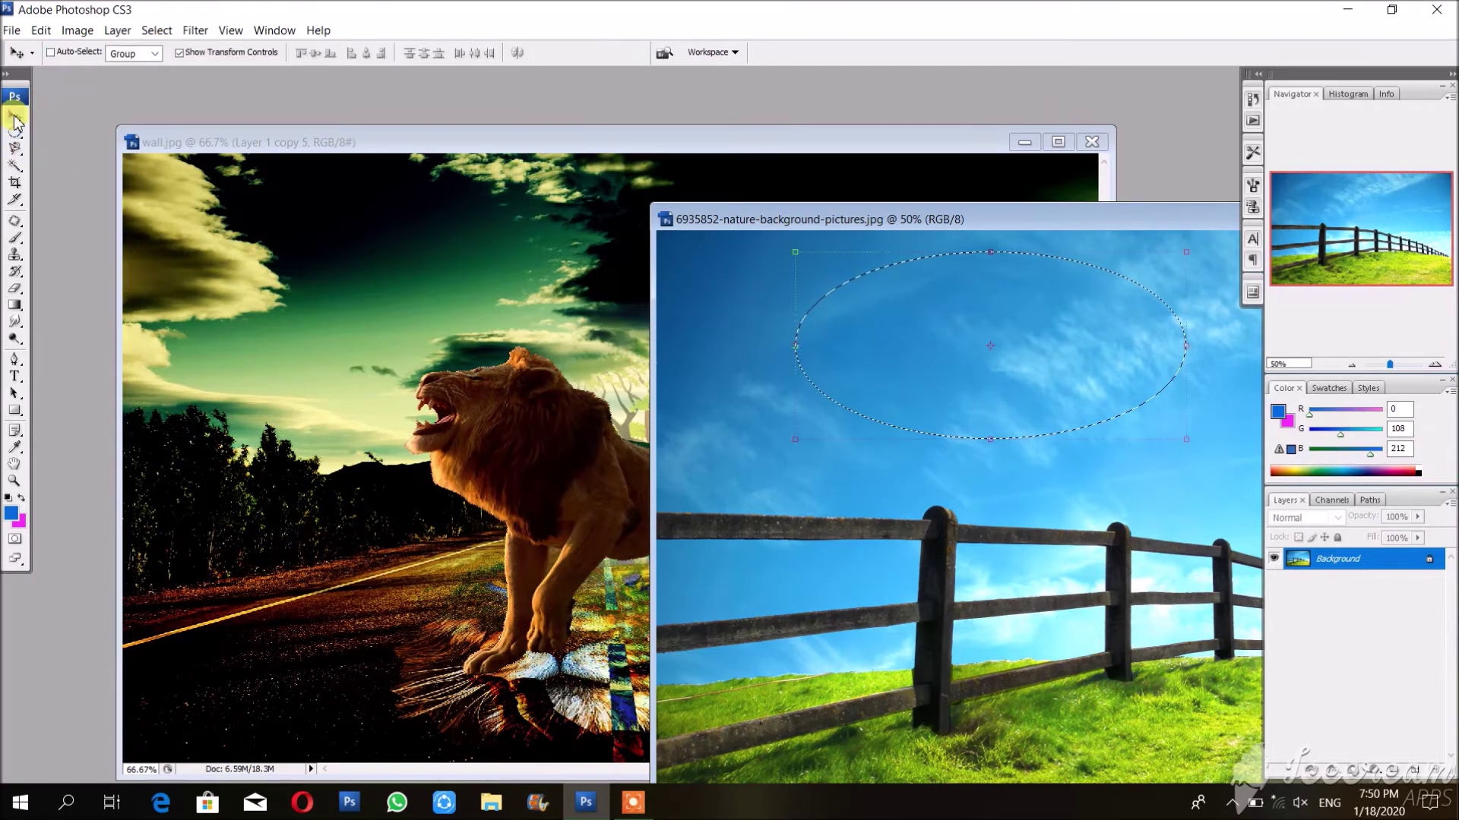
{"action": "mouse_move", "coordinate": [908, 339]}
{"action": "left_mouse_down"}
{"action": "mouse_move", "coordinate": [345, 313]}
{"action": "mouse_move", "coordinate": [531, 305]}
{"action": "left_mouse_up"}
{"action": "left_click", "coordinate": [1324, 562]}
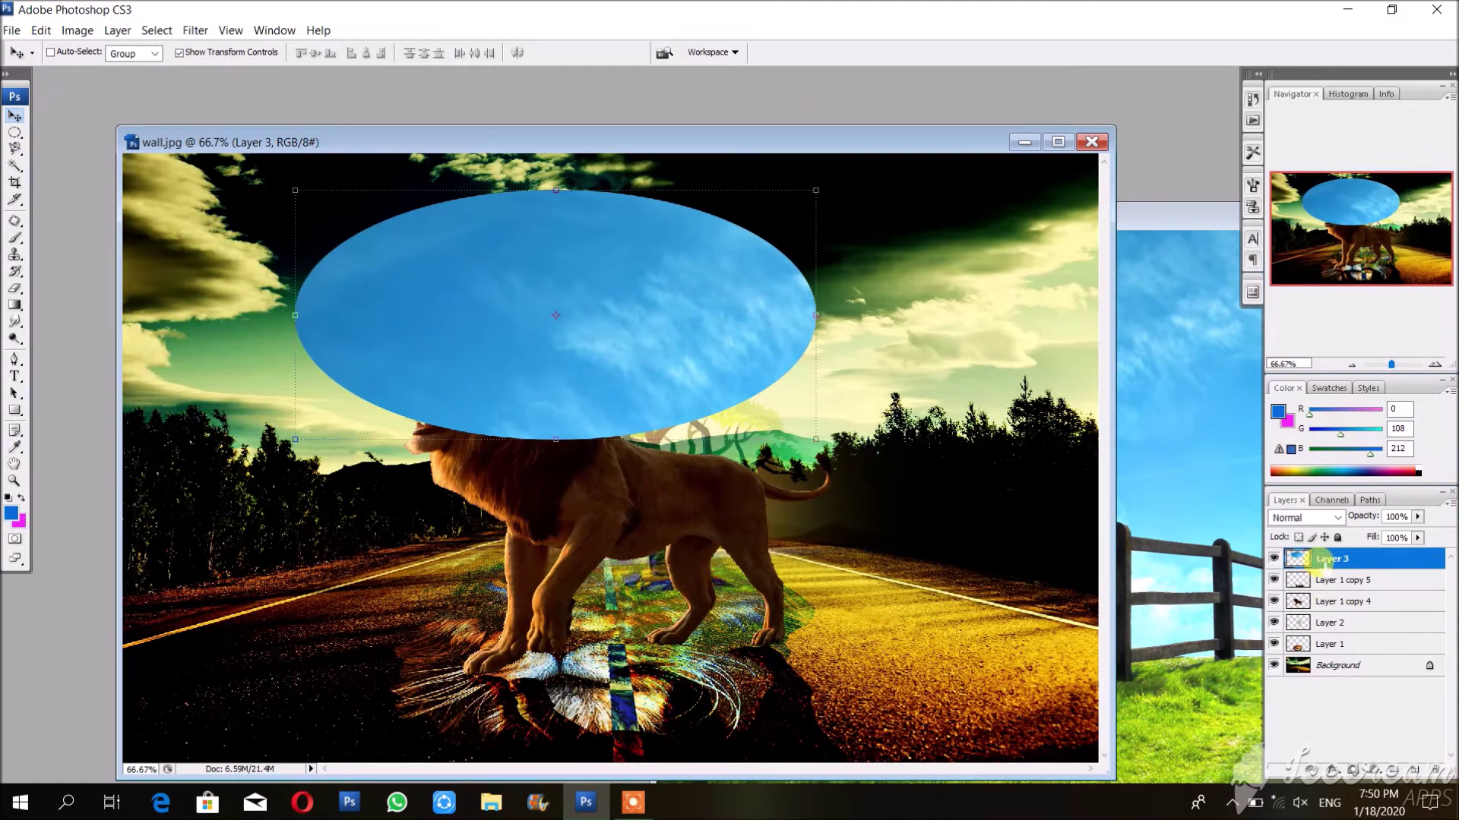
{"action": "left_click_drag", "start_coordinate": [1324, 562], "coordinate": [1284, 611]}
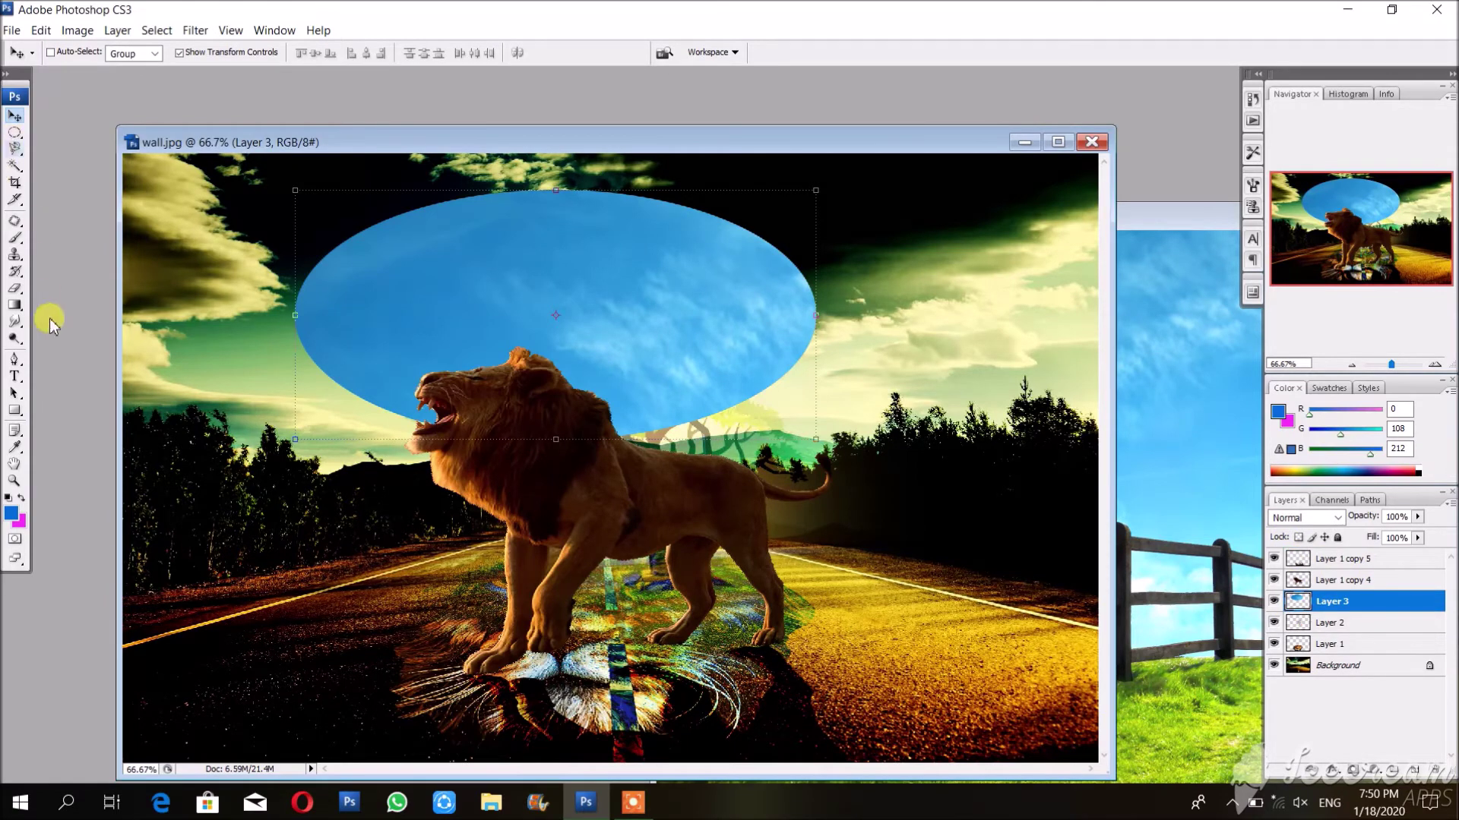
Step: Smudge the edges of the blue sky patch outward at 50% strength with the size 88 brush to blend them into the surrounding clouds
{"action": "left_click", "coordinate": [17, 274]}
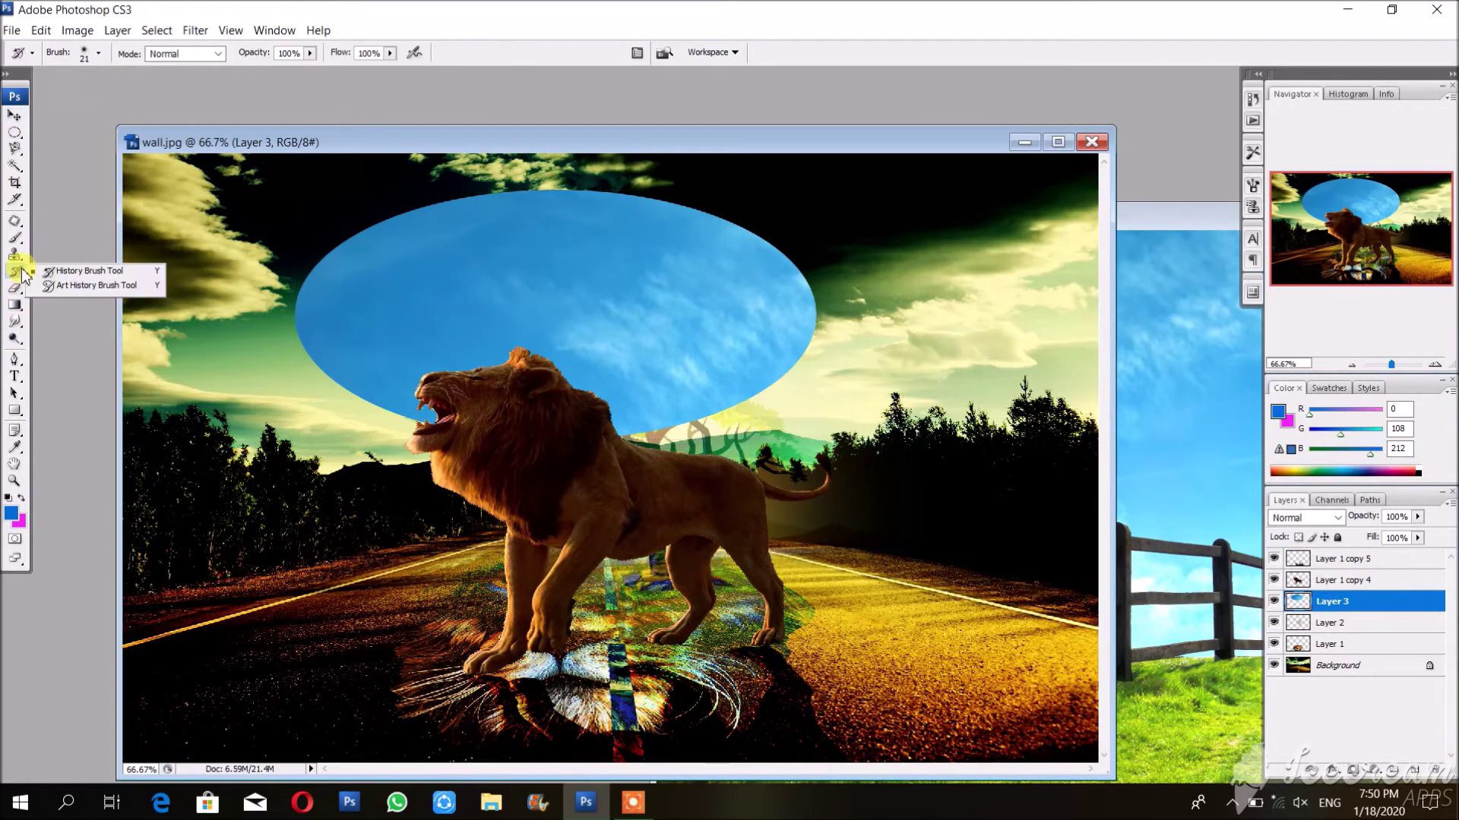
{"action": "left_click", "coordinate": [13, 323]}
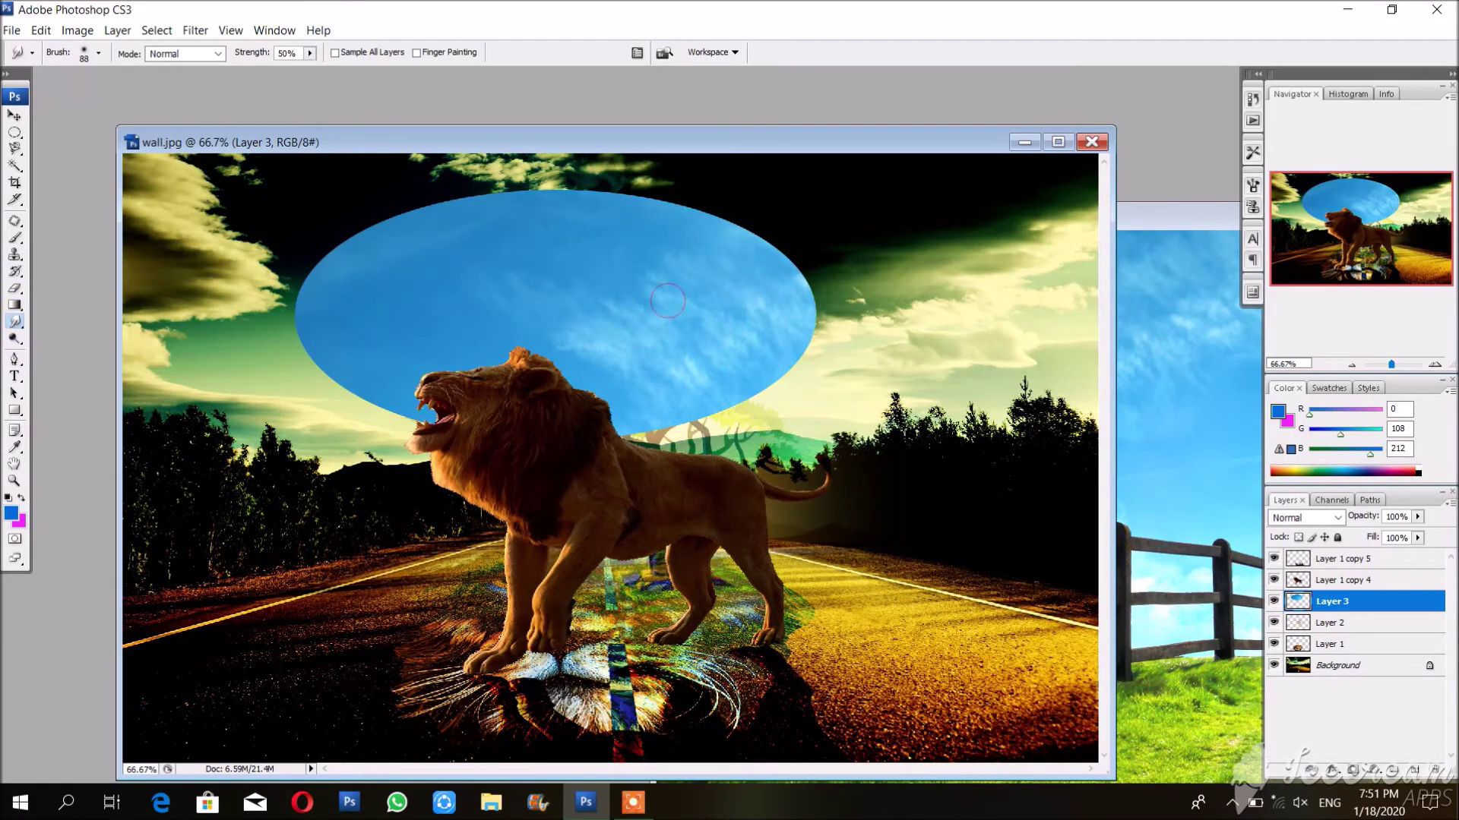
{"action": "mouse_move", "coordinate": [767, 293]}
{"action": "left_mouse_down"}
{"action": "mouse_move", "coordinate": [850, 288]}
{"action": "mouse_move", "coordinate": [778, 277]}
{"action": "mouse_move", "coordinate": [851, 259]}
{"action": "left_mouse_up"}
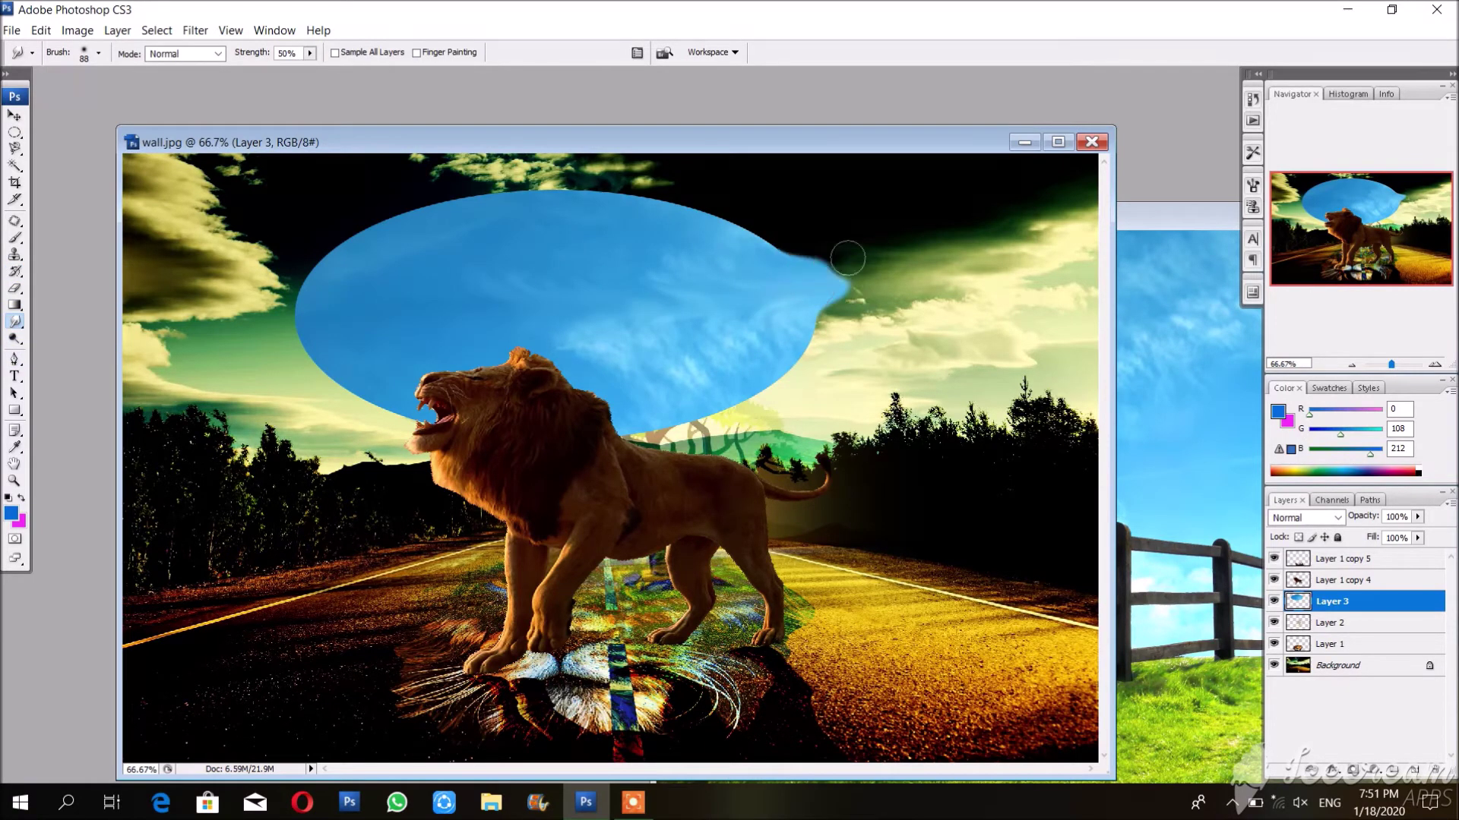
{"action": "mouse_move", "coordinate": [773, 324]}
{"action": "left_mouse_down"}
{"action": "mouse_move", "coordinate": [989, 299]}
{"action": "mouse_move", "coordinate": [768, 325]}
{"action": "mouse_move", "coordinate": [920, 395]}
{"action": "left_mouse_up"}
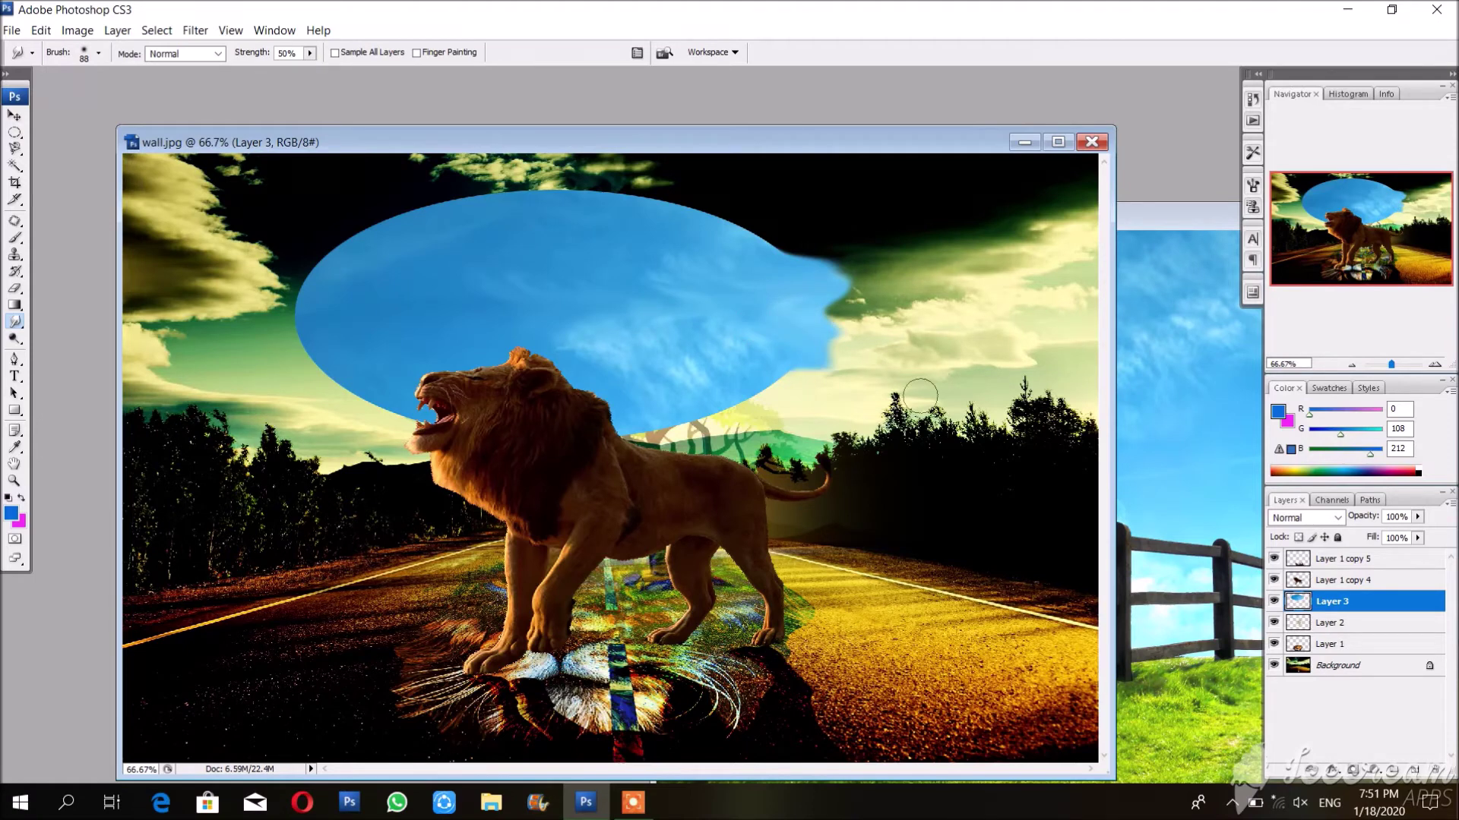
{"action": "left_click_drag", "start_coordinate": [729, 273], "coordinate": [778, 243]}
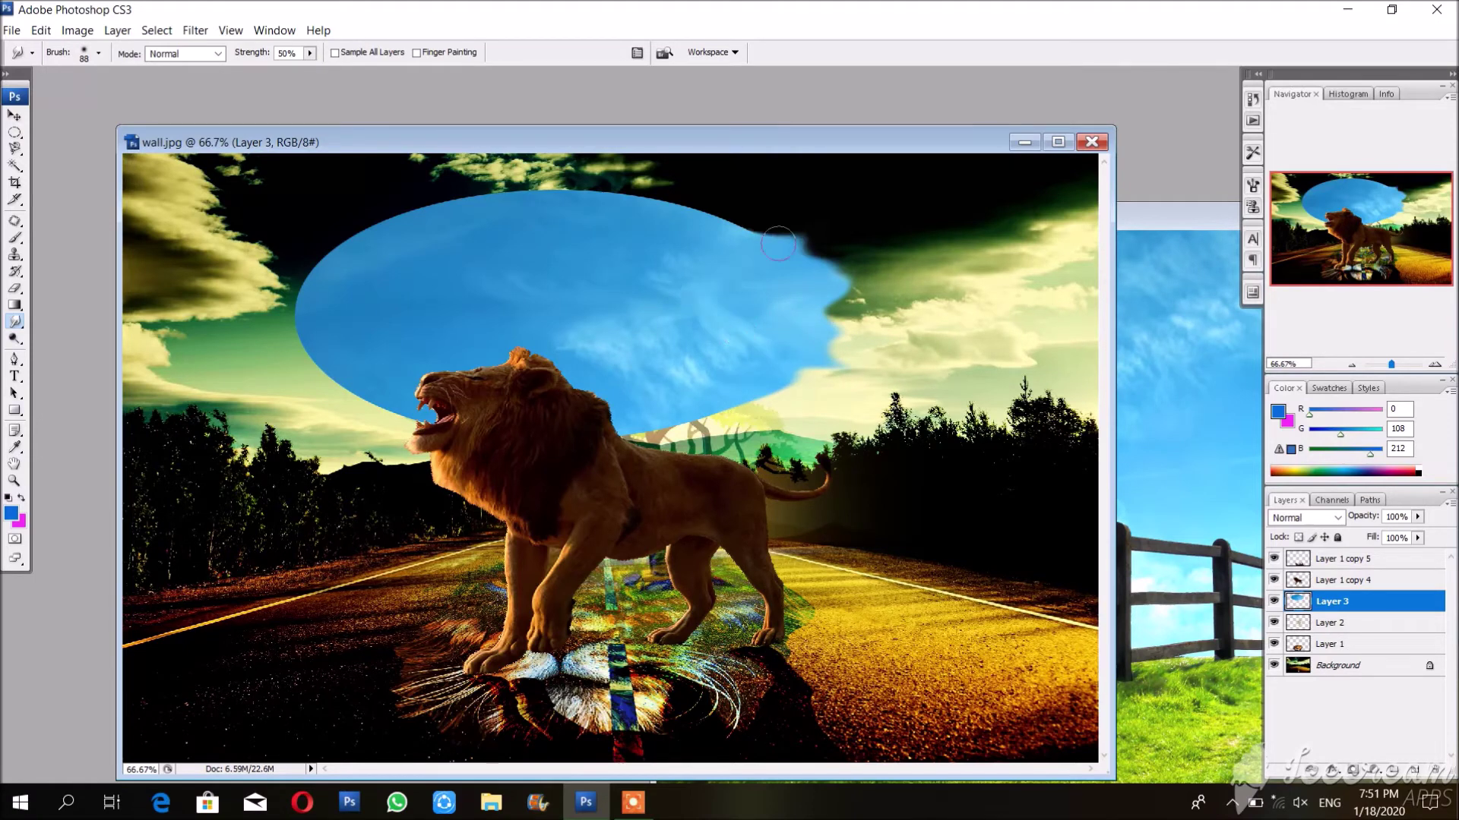
{"action": "mouse_move", "coordinate": [893, 313]}
{"action": "left_mouse_down"}
{"action": "mouse_move", "coordinate": [836, 319]}
{"action": "mouse_move", "coordinate": [653, 410]}
{"action": "mouse_move", "coordinate": [836, 258]}
{"action": "mouse_move", "coordinate": [990, 324]}
{"action": "left_mouse_up"}
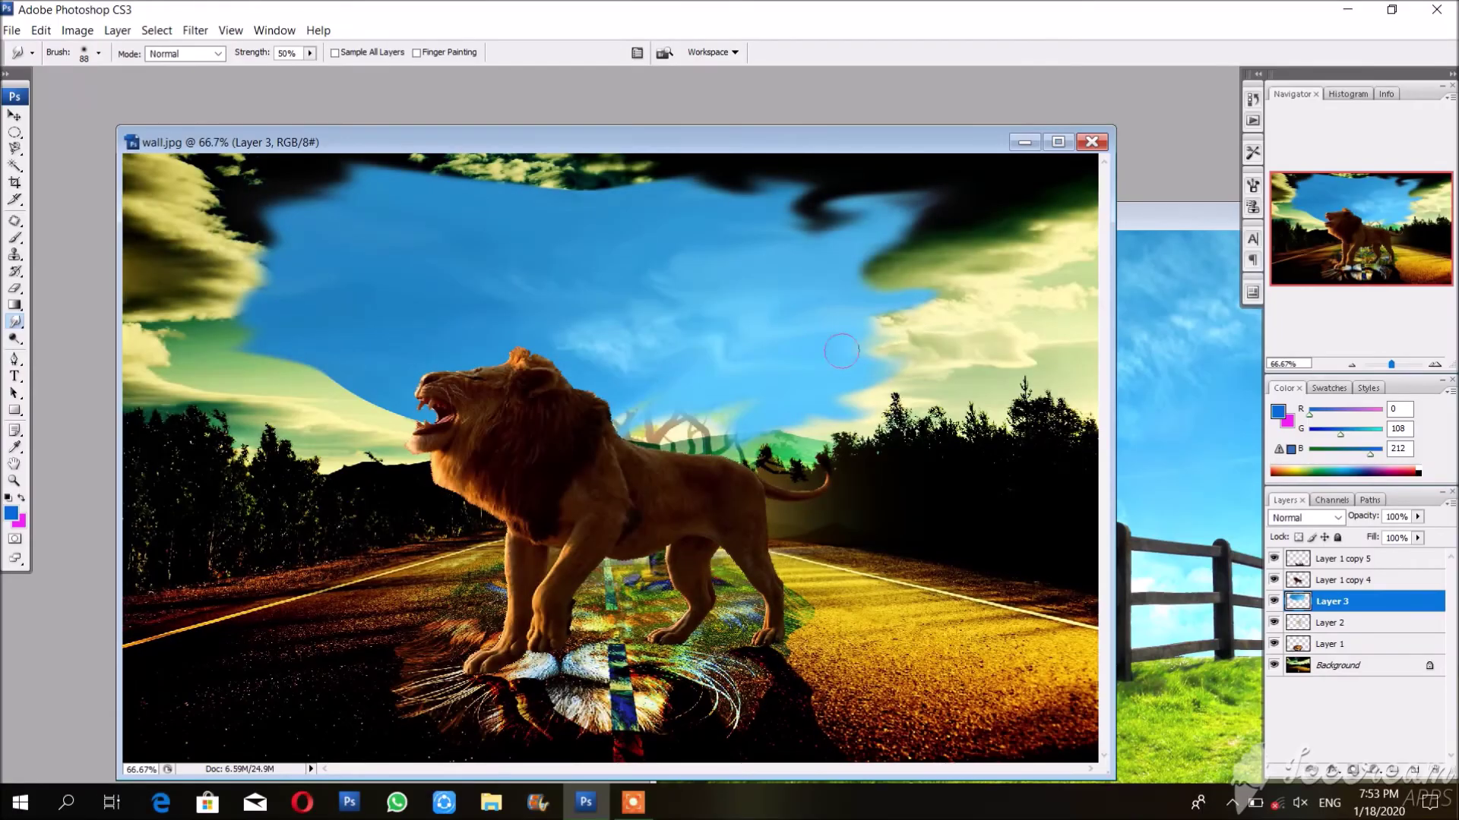
{"action": "mouse_move", "coordinate": [841, 351]}
{"action": "left_mouse_down"}
{"action": "mouse_move", "coordinate": [1014, 330]}
{"action": "mouse_move", "coordinate": [882, 333]}
{"action": "left_mouse_up"}
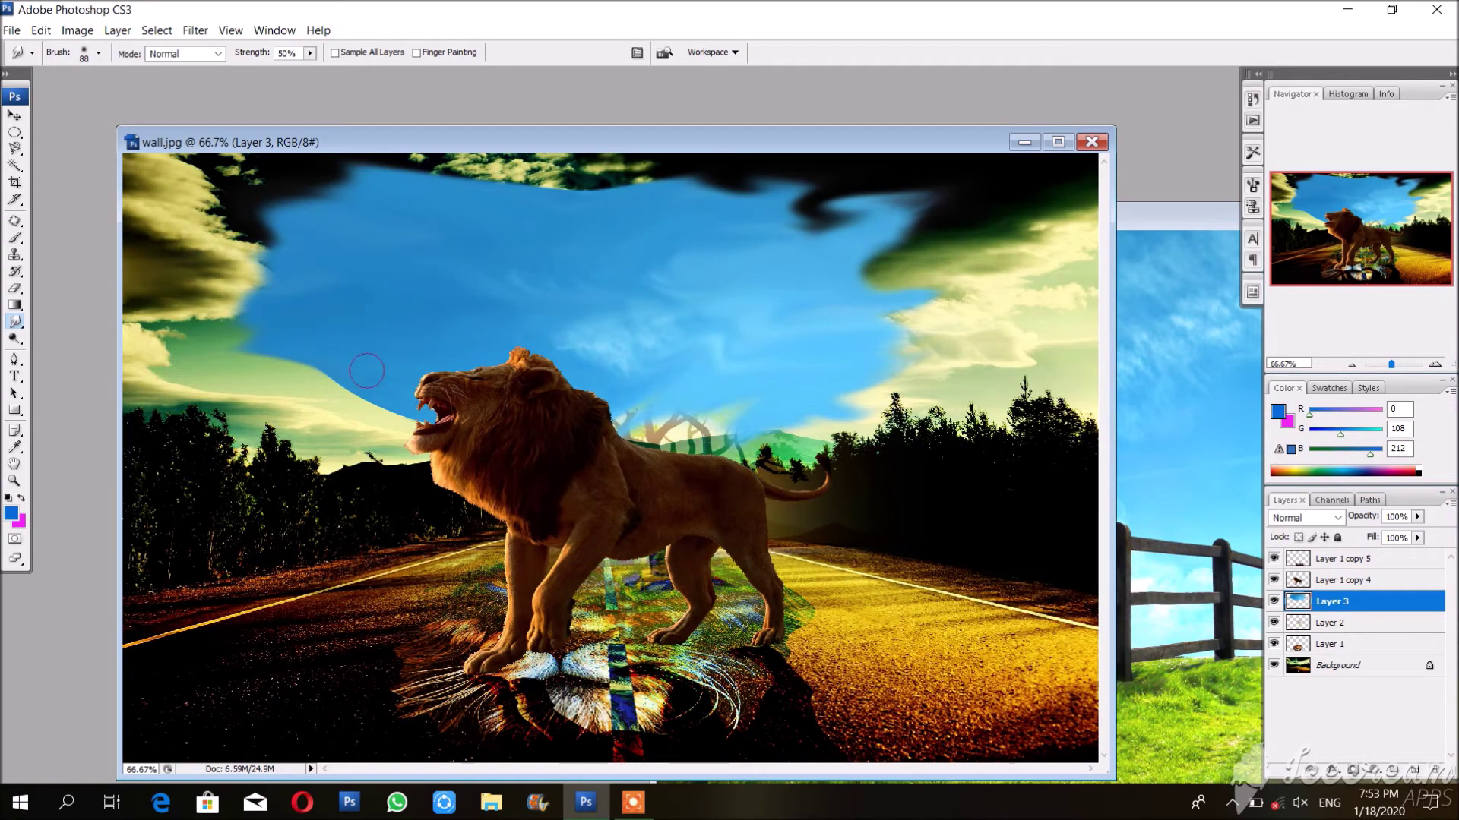
{"action": "mouse_move", "coordinate": [366, 371]}
{"action": "left_mouse_down"}
{"action": "mouse_move", "coordinate": [187, 443]}
{"action": "mouse_move", "coordinate": [426, 374]}
{"action": "mouse_move", "coordinate": [210, 368]}
{"action": "left_mouse_up"}
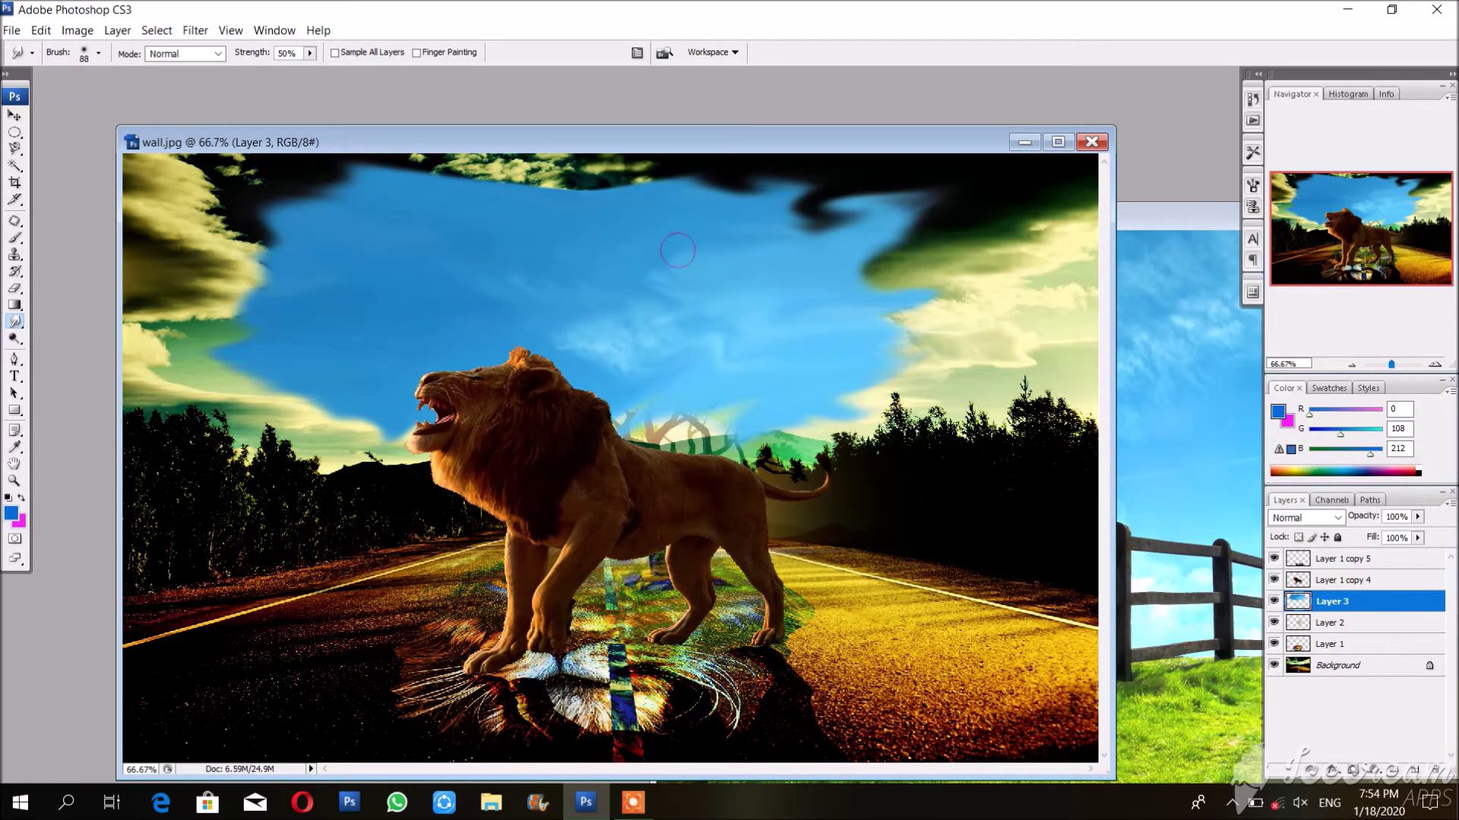
{"action": "mouse_move", "coordinate": [873, 209]}
{"action": "left_mouse_down"}
{"action": "mouse_move", "coordinate": [335, 193]}
{"action": "mouse_move", "coordinate": [257, 136]}
{"action": "left_mouse_up"}
{"action": "left_click_drag", "start_coordinate": [336, 176], "coordinate": [254, 150]}
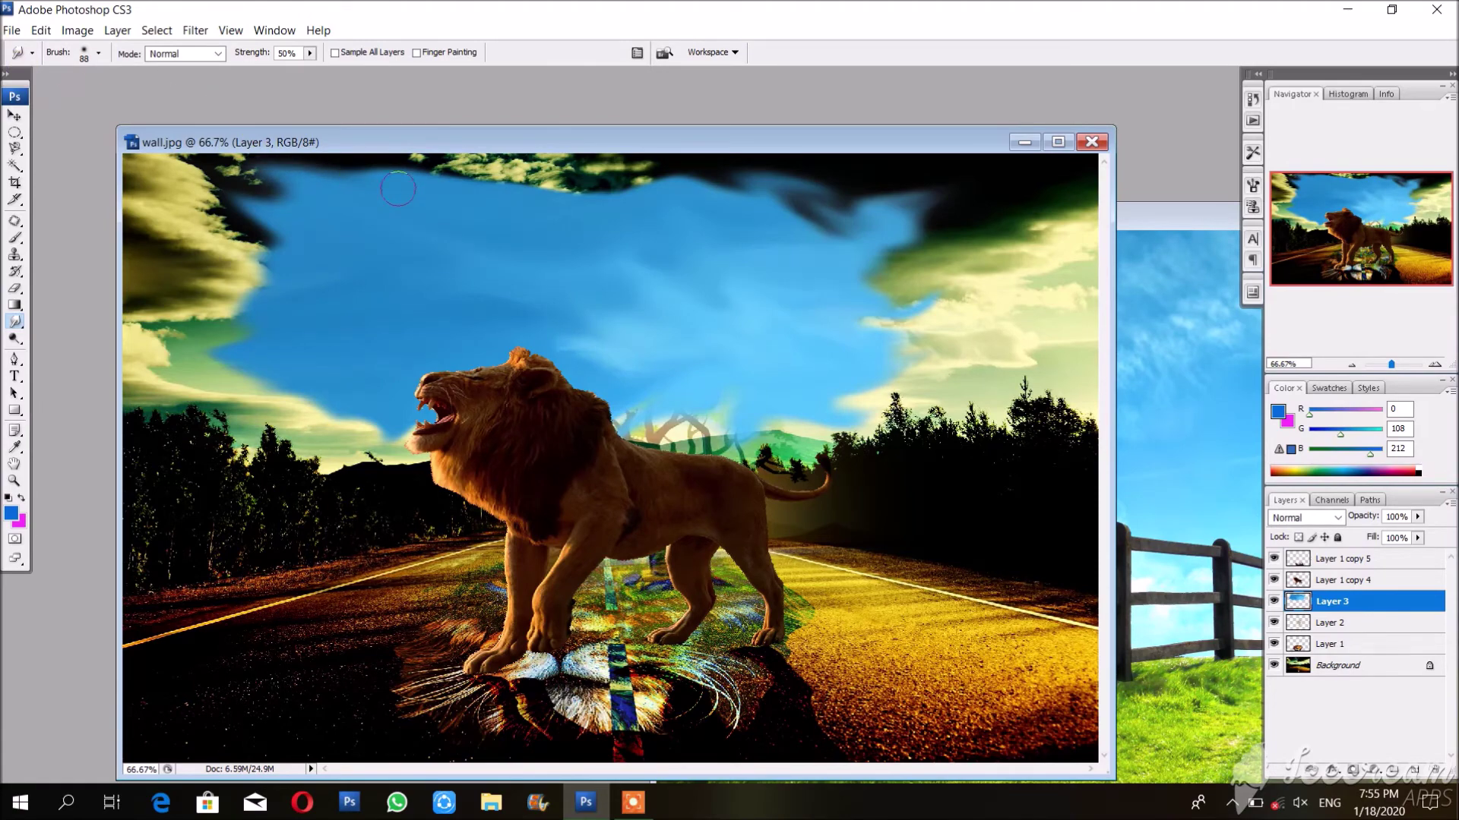
{"action": "mouse_move", "coordinate": [357, 161]}
{"action": "left_mouse_down"}
{"action": "mouse_move", "coordinate": [251, 214]}
{"action": "mouse_move", "coordinate": [178, 214]}
{"action": "mouse_move", "coordinate": [304, 226]}
{"action": "left_mouse_up"}
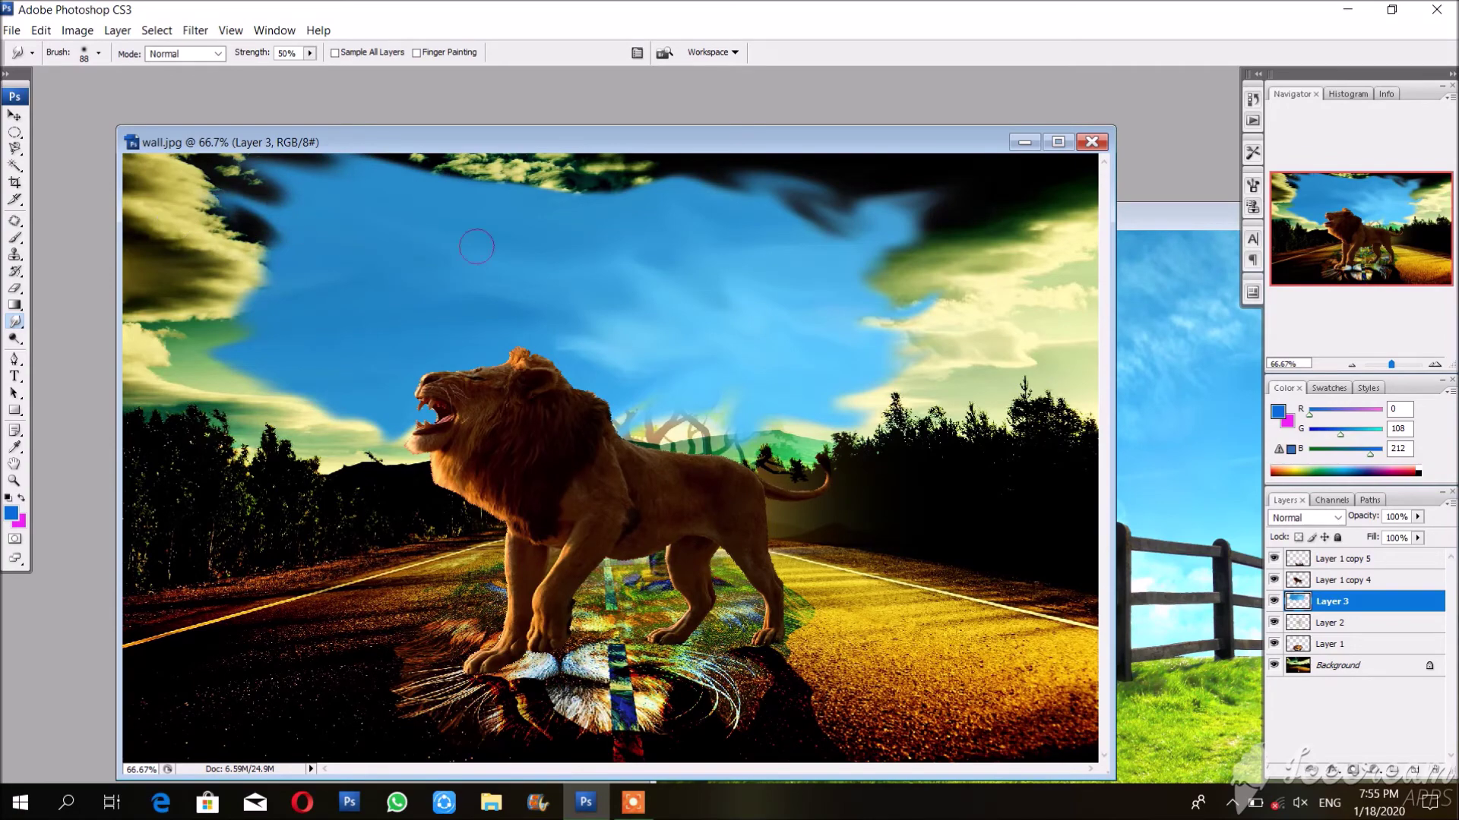
{"action": "mouse_move", "coordinate": [244, 346]}
{"action": "left_mouse_down"}
{"action": "mouse_move", "coordinate": [194, 363]}
{"action": "mouse_move", "coordinate": [138, 354]}
{"action": "left_mouse_up"}
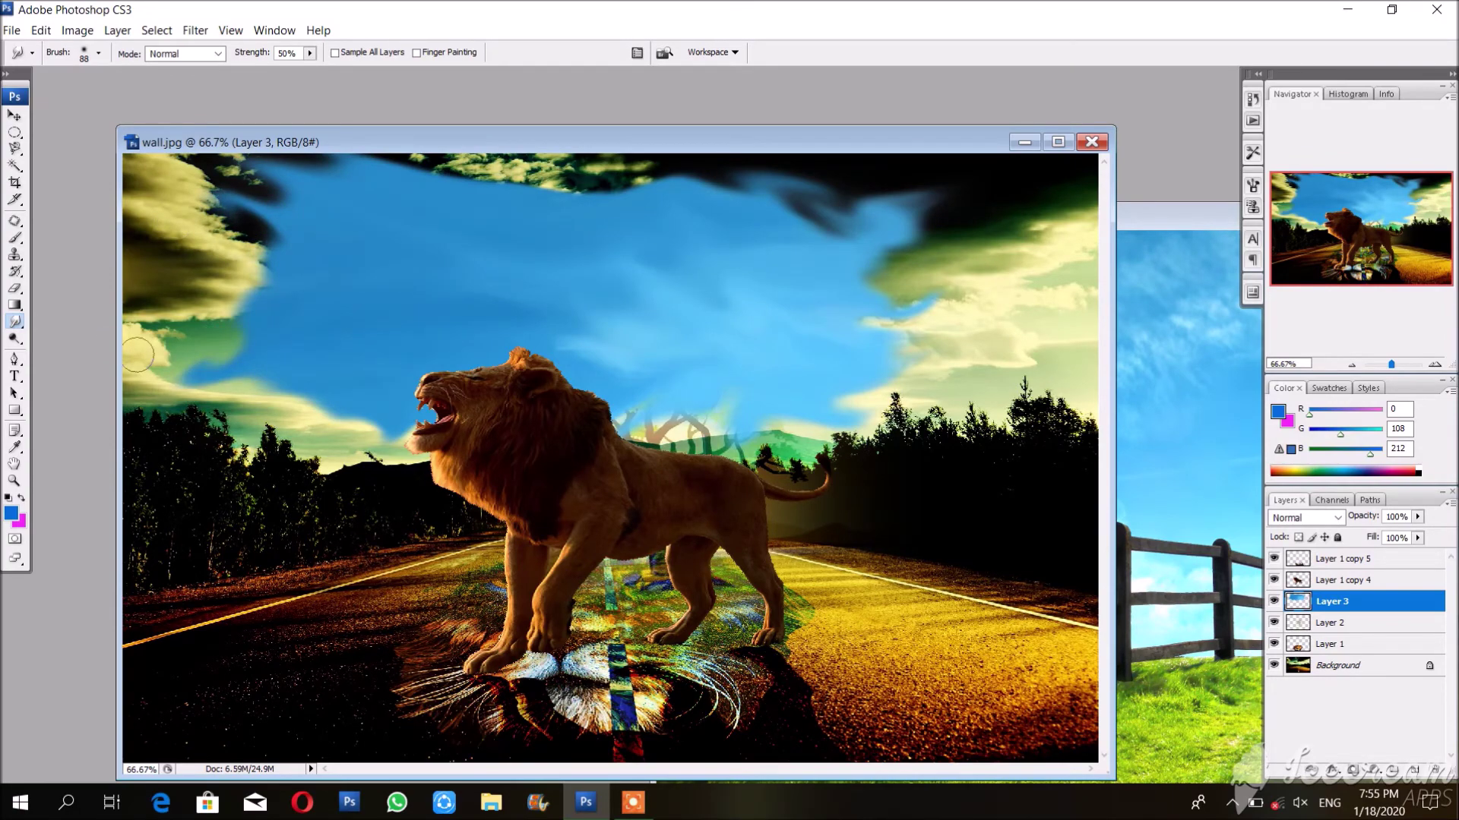
{"action": "left_click_drag", "start_coordinate": [752, 319], "coordinate": [980, 258]}
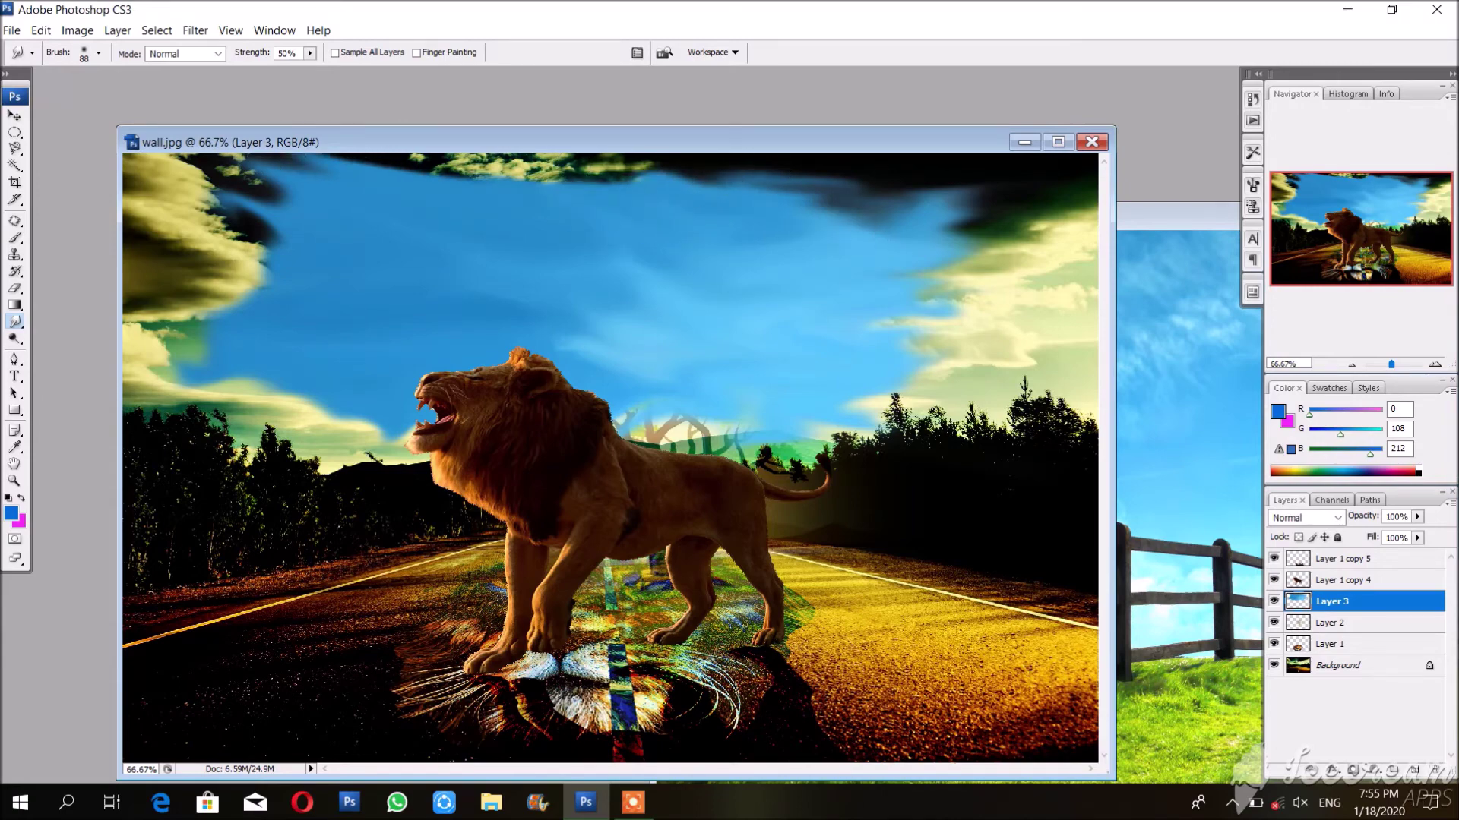
Step: Brighten the blue sky layer with a custom wavy Curves adjustment in the RGB channel, including a point at input 100, output 94
{"action": "left_click", "coordinate": [77, 31]}
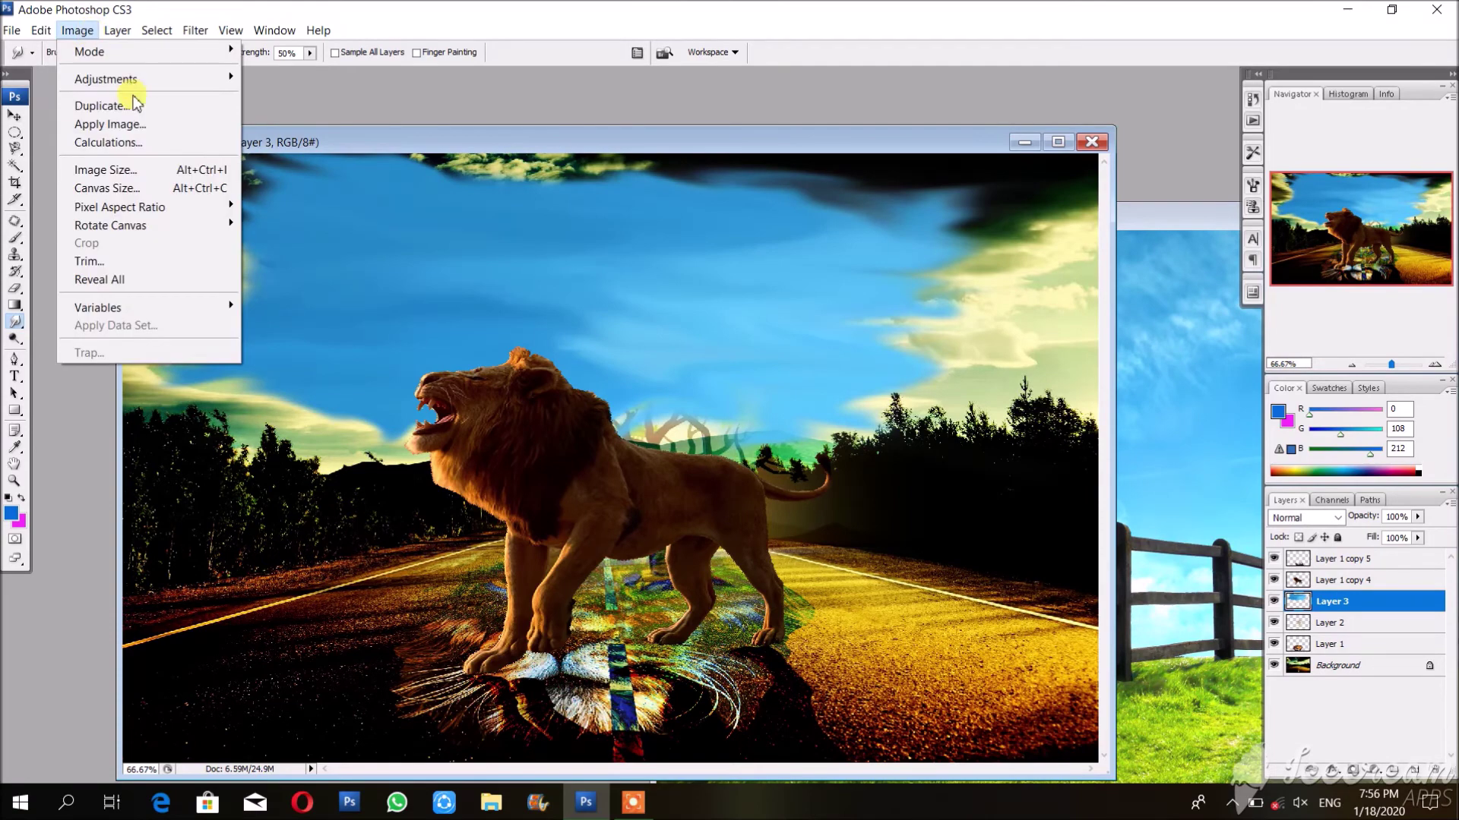
{"action": "mouse_move", "coordinate": [131, 79]}
{"action": "left_click", "coordinate": [289, 150]}
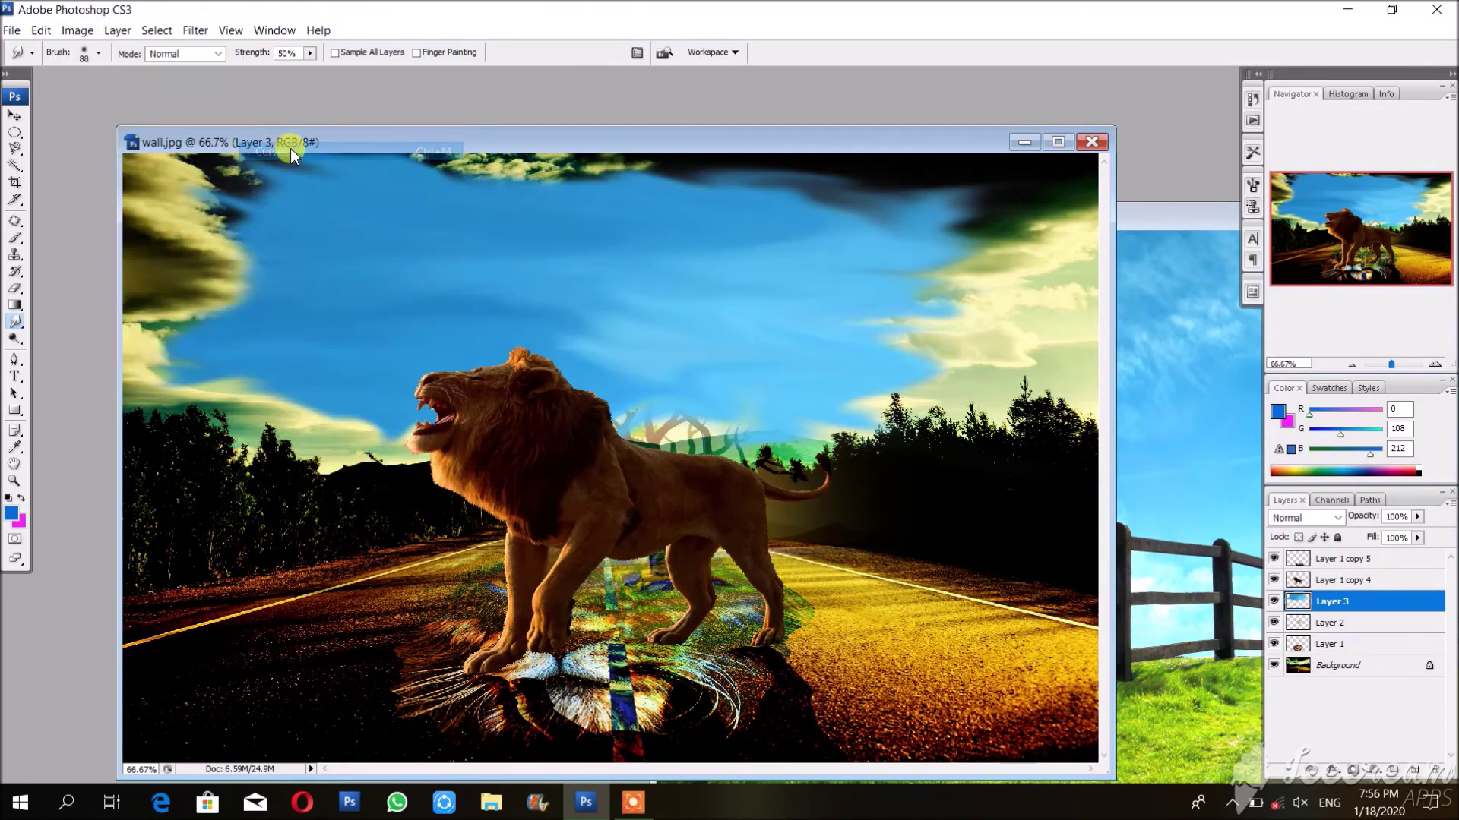
{"action": "left_click_drag", "start_coordinate": [1246, 324], "coordinate": [1245, 354]}
{"action": "left_click_drag", "start_coordinate": [1191, 422], "coordinate": [1136, 410]}
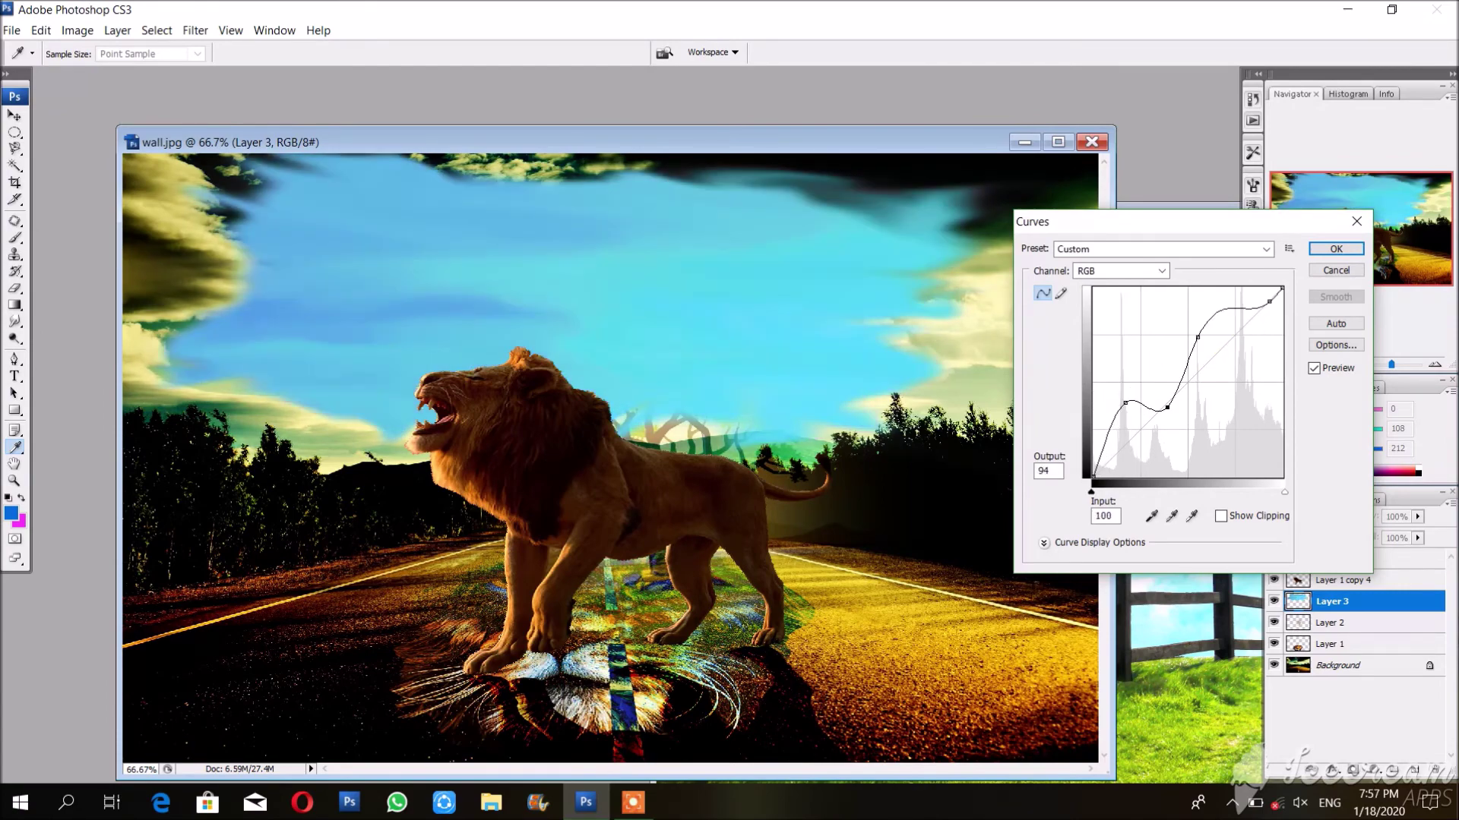
{"action": "key", "text": "Return"}
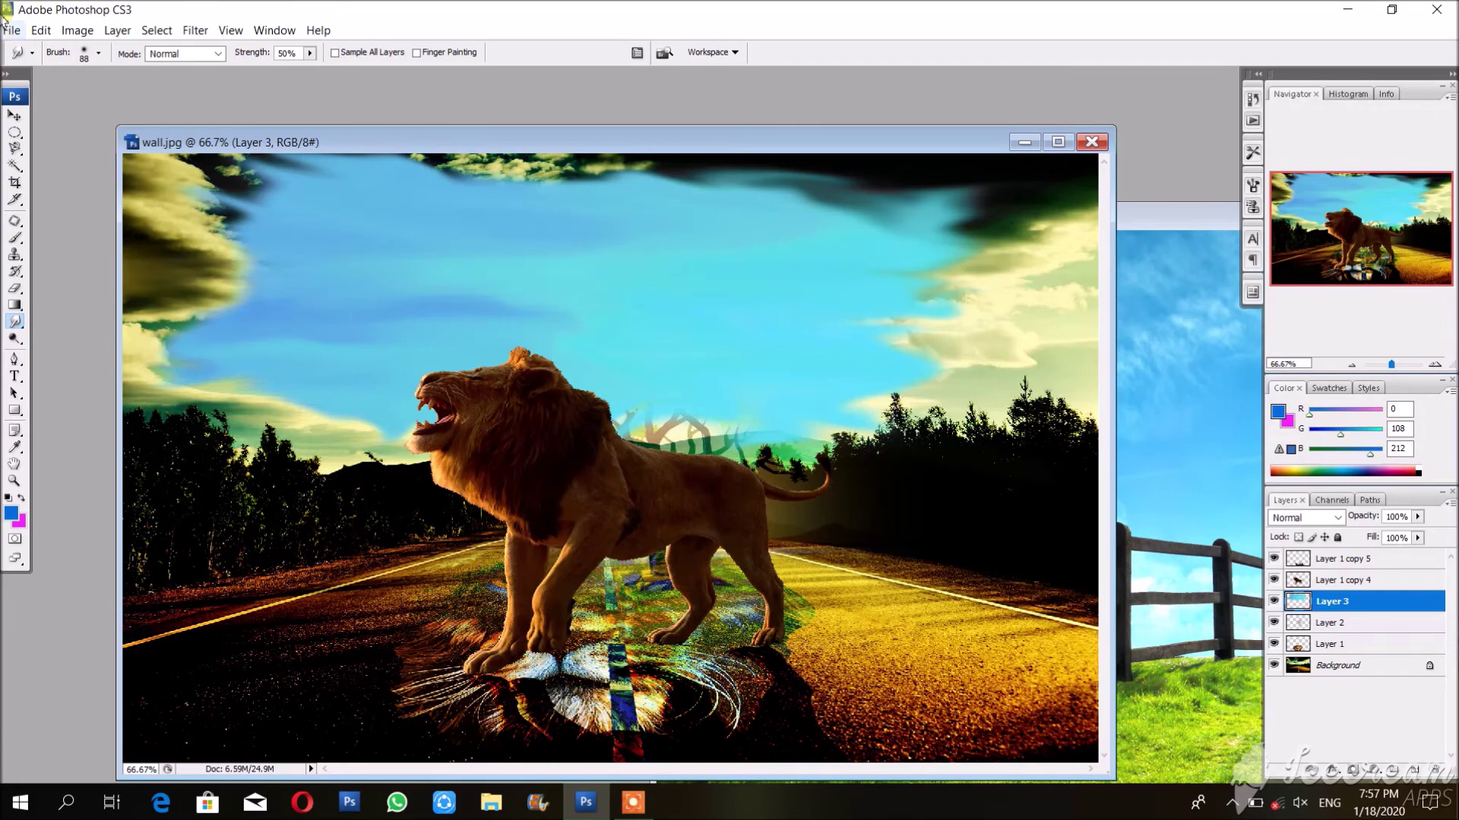
Step: Save the composite as a JPEG copy named lionking in the logos folder, with Maximum quality and the Progressive format option
{"action": "left_click", "coordinate": [23, 33]}
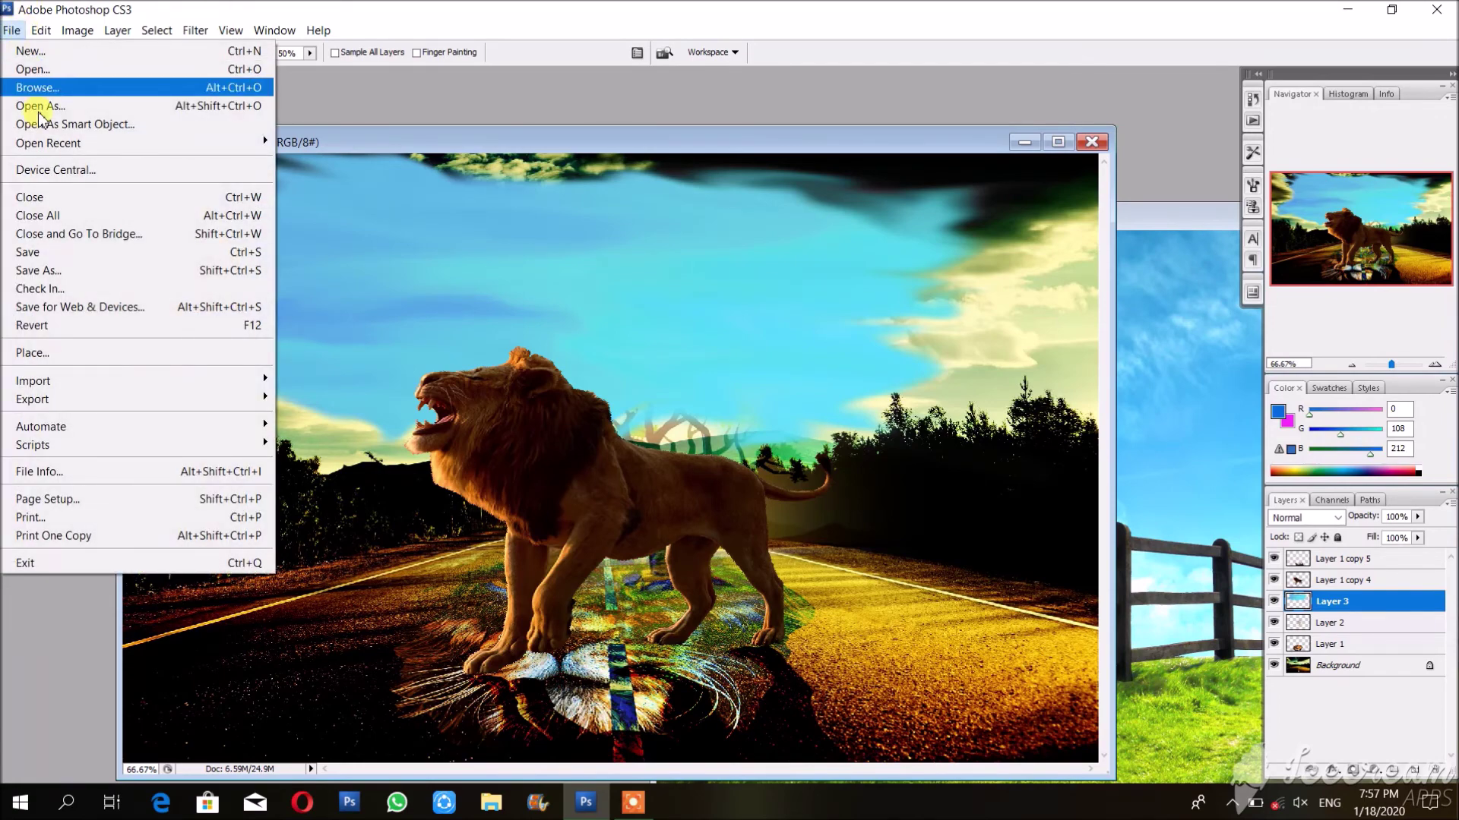
{"action": "left_click", "coordinate": [53, 270]}
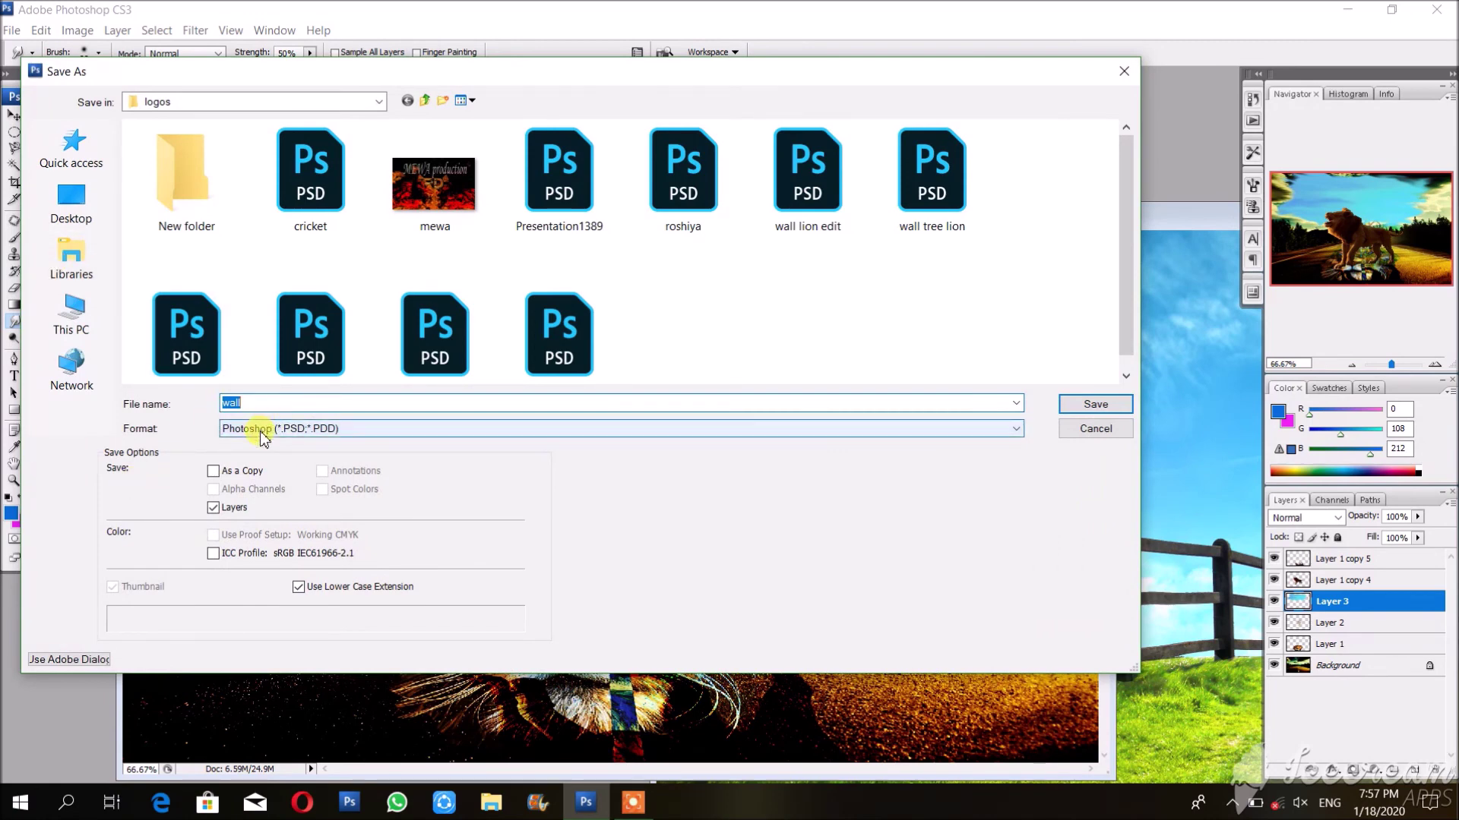
{"action": "left_click", "coordinate": [357, 430]}
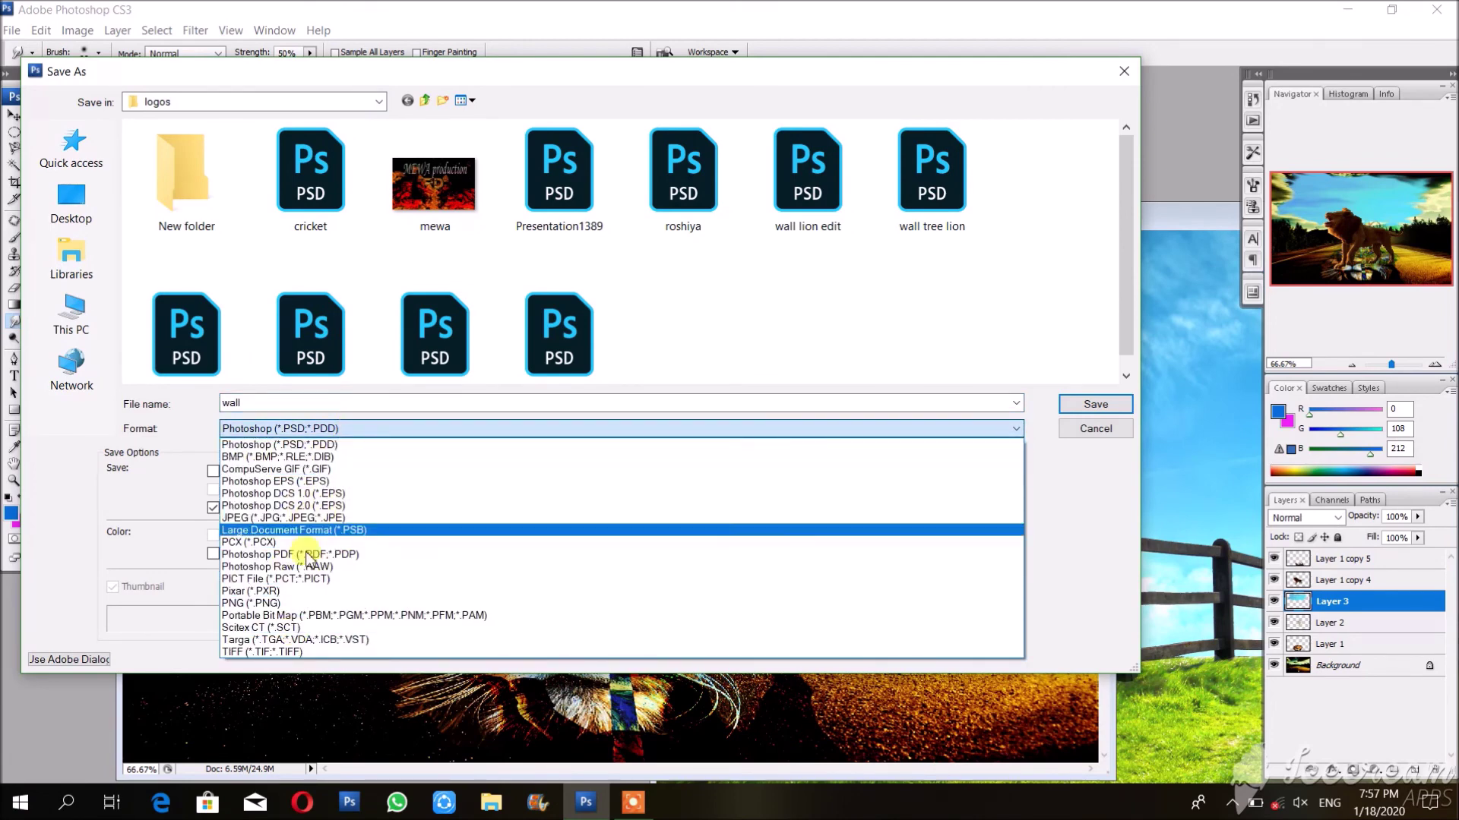
{"action": "left_click", "coordinate": [307, 518]}
{"action": "left_click", "coordinate": [295, 403]}
{"action": "key", "text": "ctrl+a"}
{"action": "key", "text": "End"}
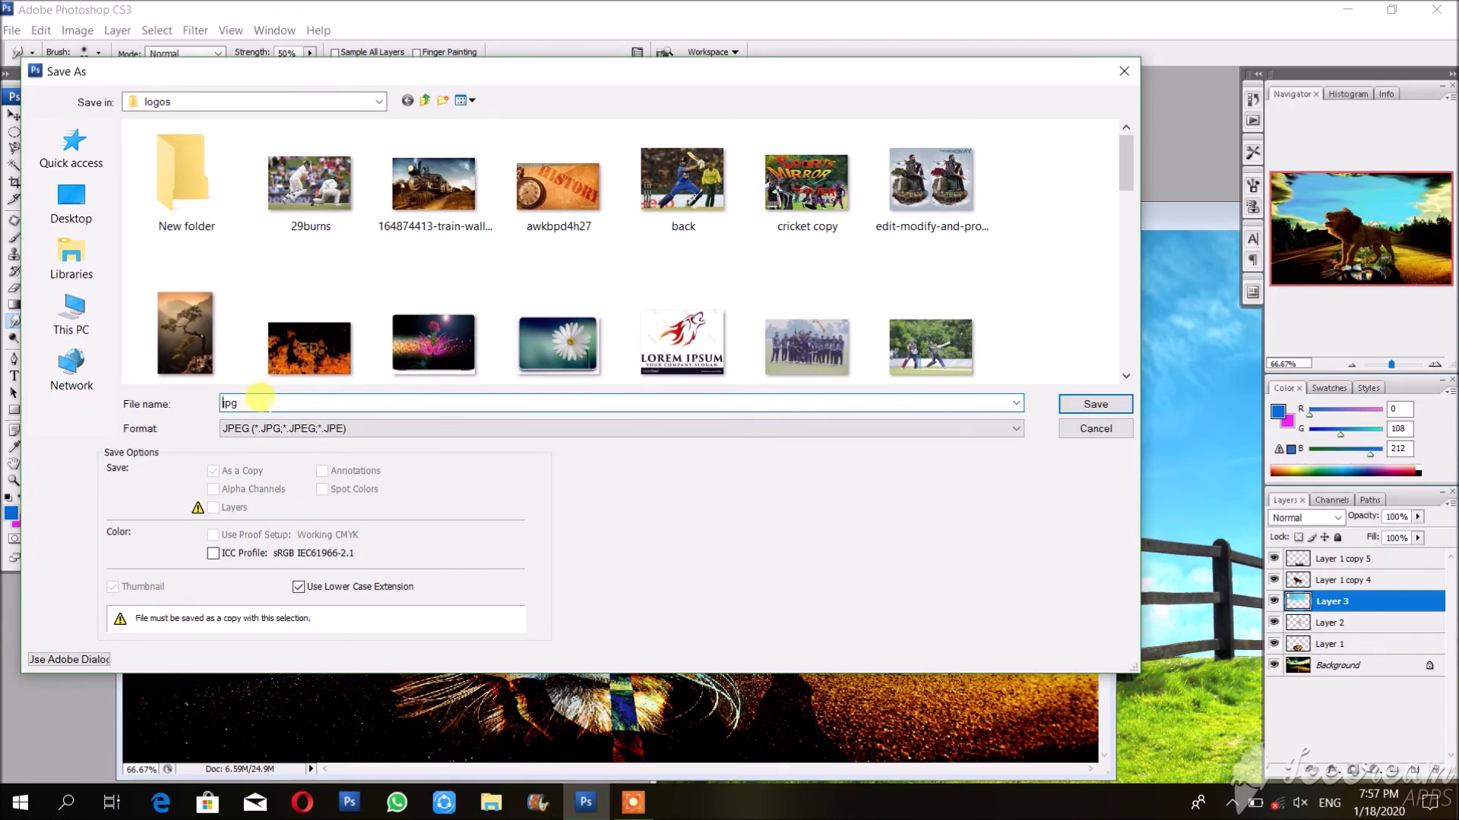
{"action": "type", "text": "lionking"}
{"action": "key", "text": "Return"}
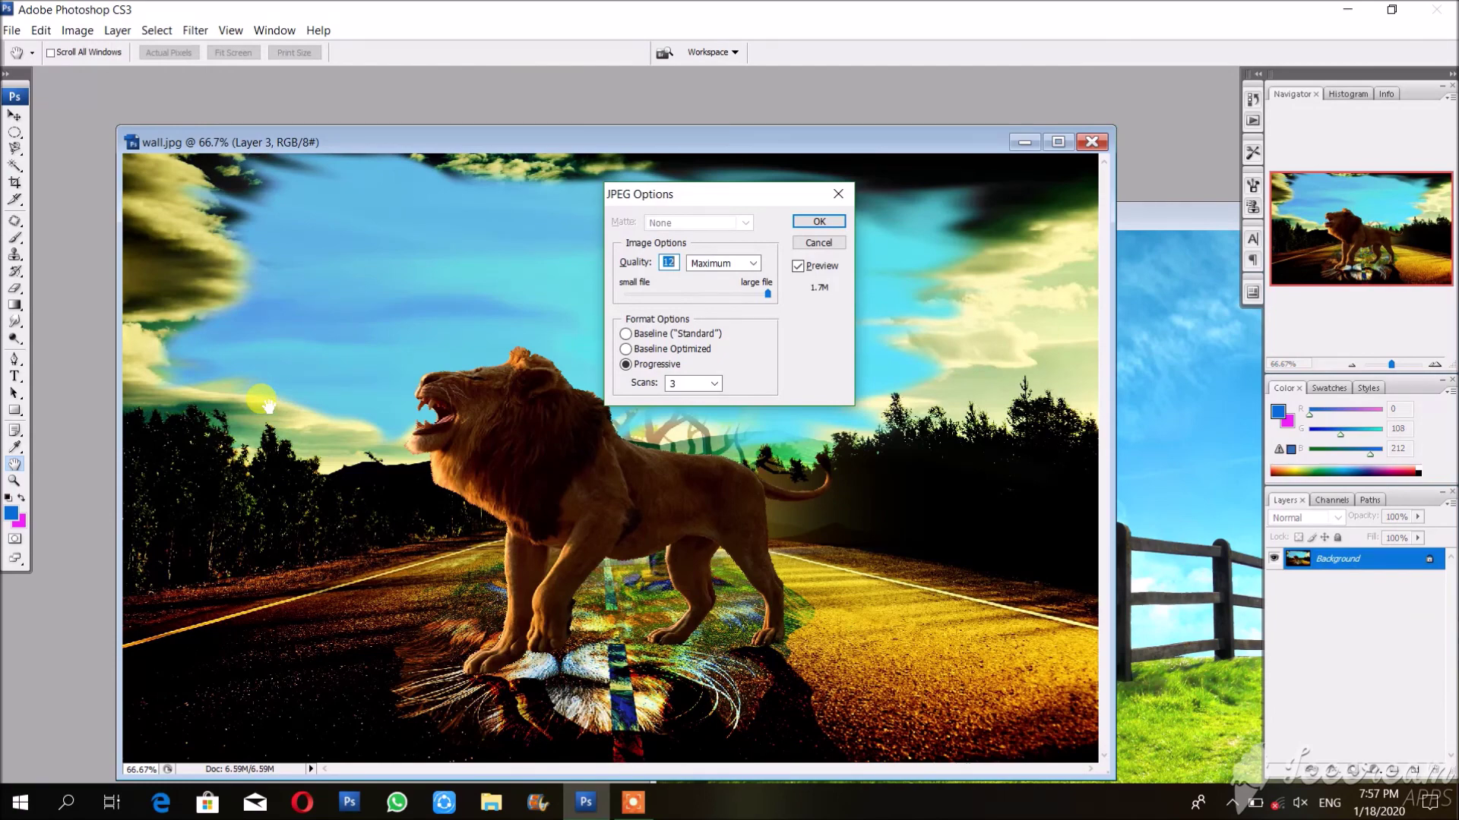
{"action": "type", "text": "13"}
{"action": "key", "text": "Return"}
{"action": "key", "text": "Return"}
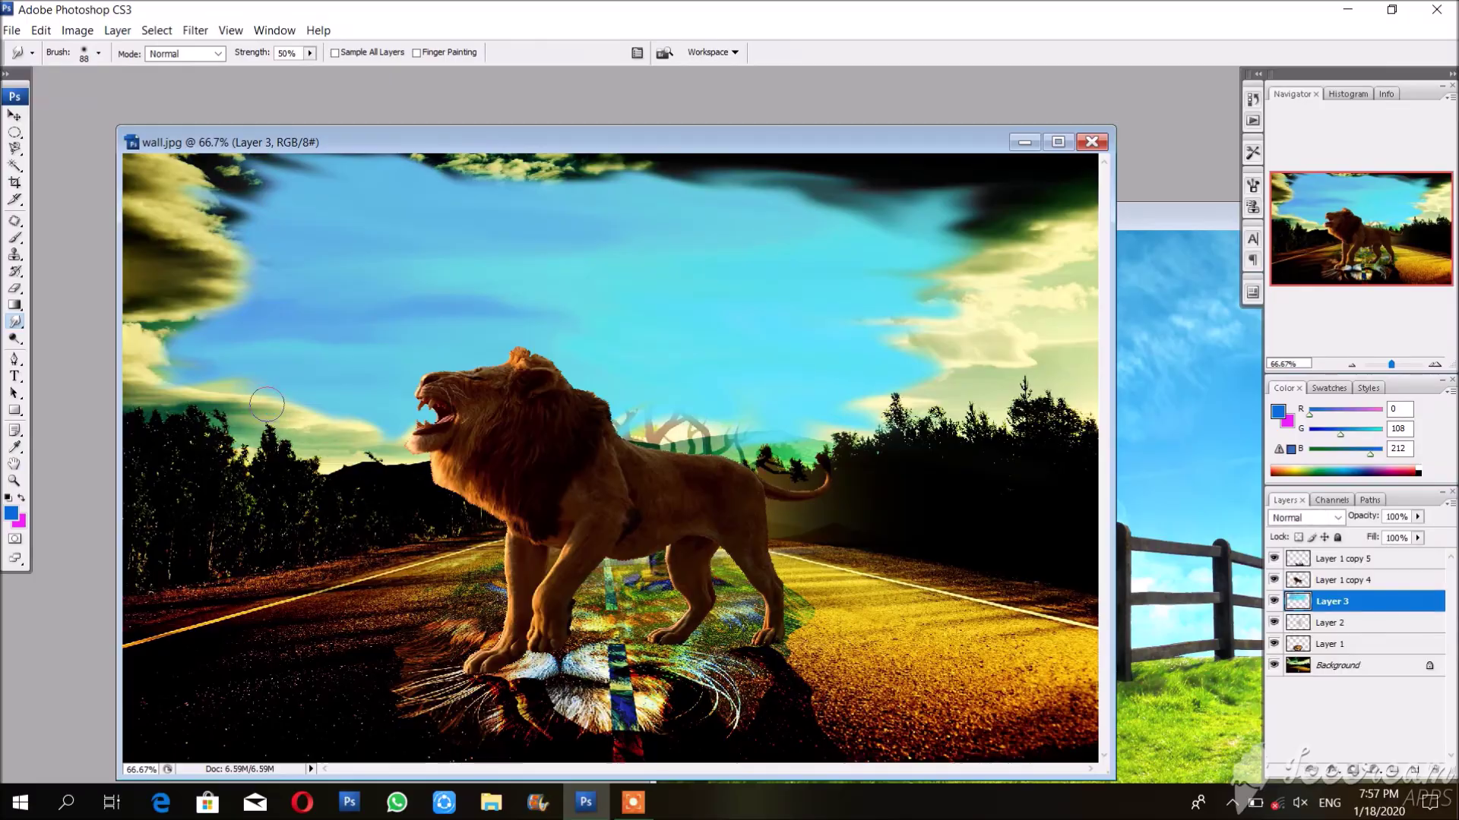